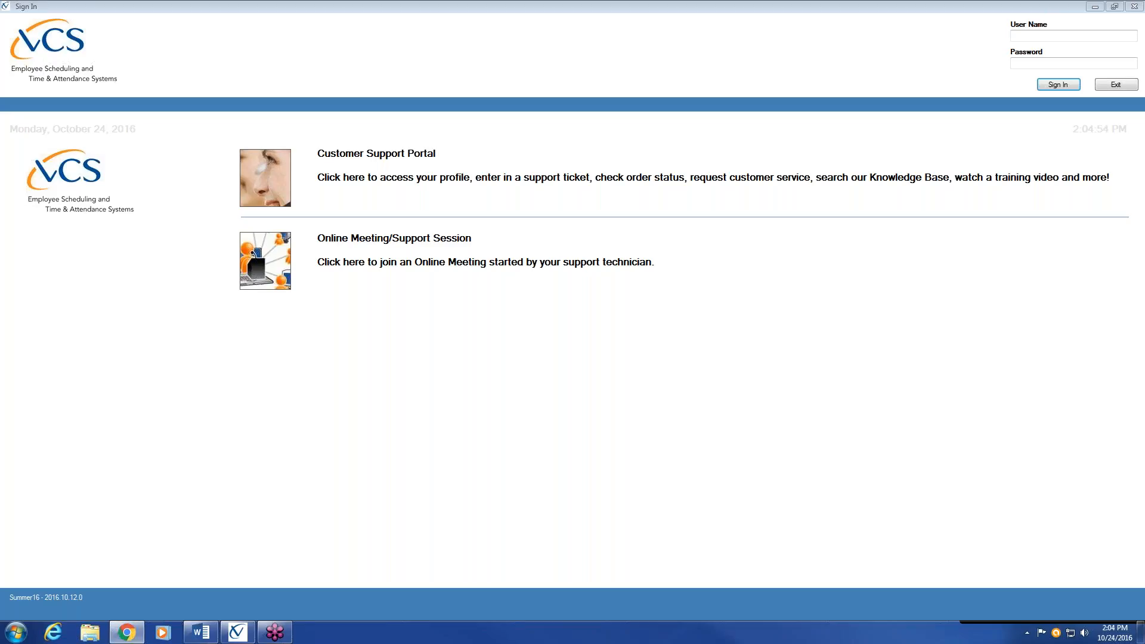
Drag the Chrome Training Catalog window over the VCS sign-in screen
{"action": "left_click_drag", "start_coordinate": [1144, 65], "coordinate": [99, 1]}
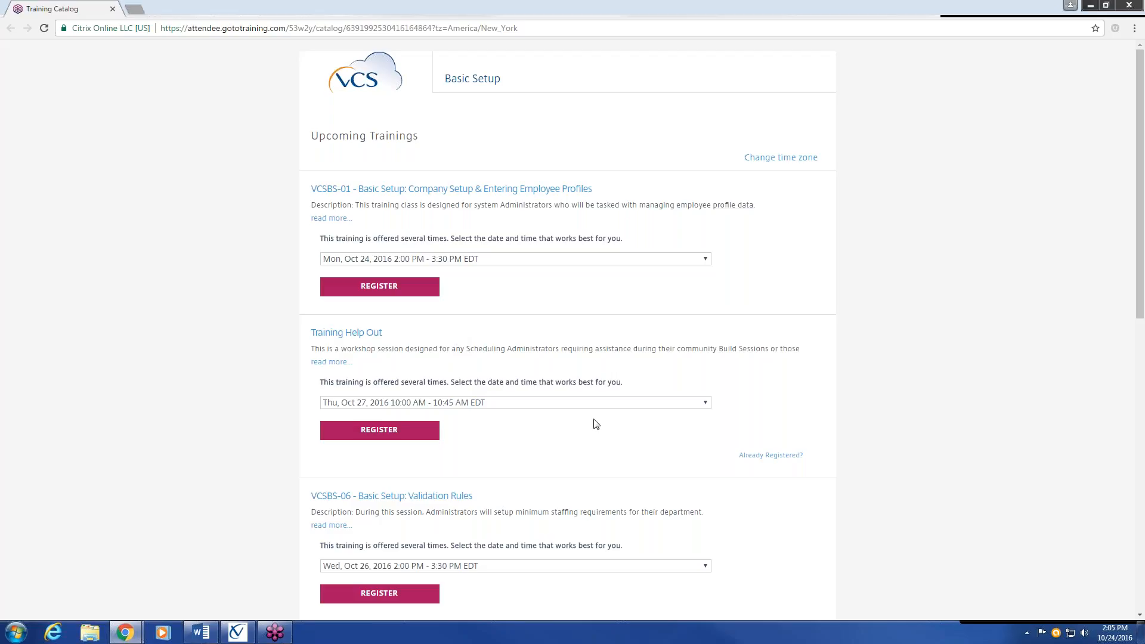
Choose the Thu, Nov 3, 2016 10:00 AM Training Help Out session and start registering
{"action": "left_click", "coordinate": [707, 404]}
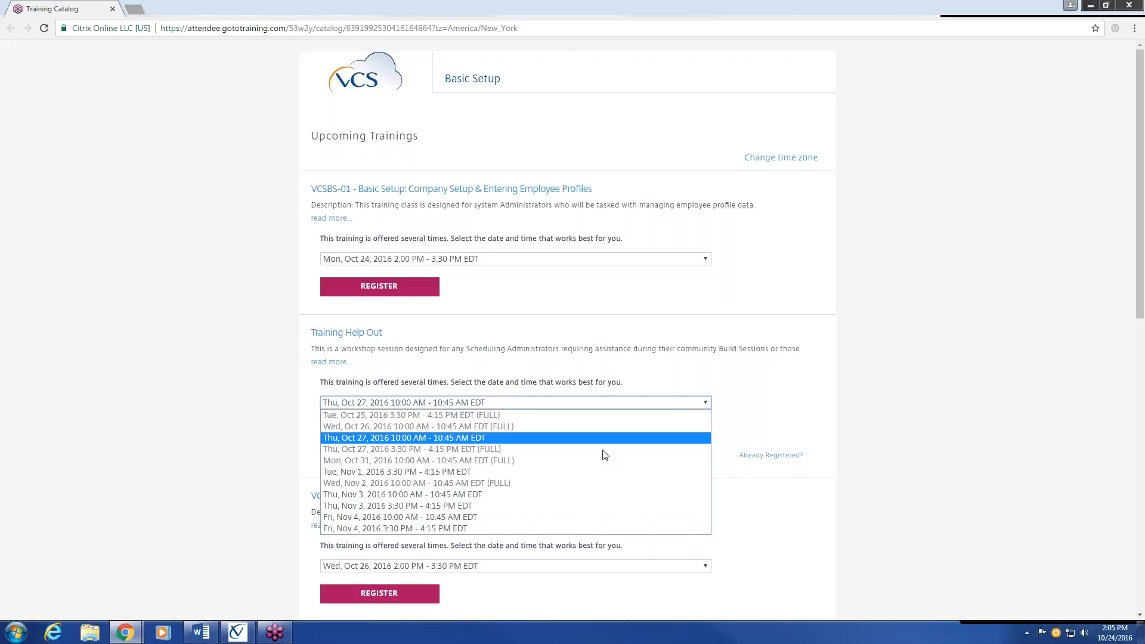
{"action": "left_click", "coordinate": [550, 495]}
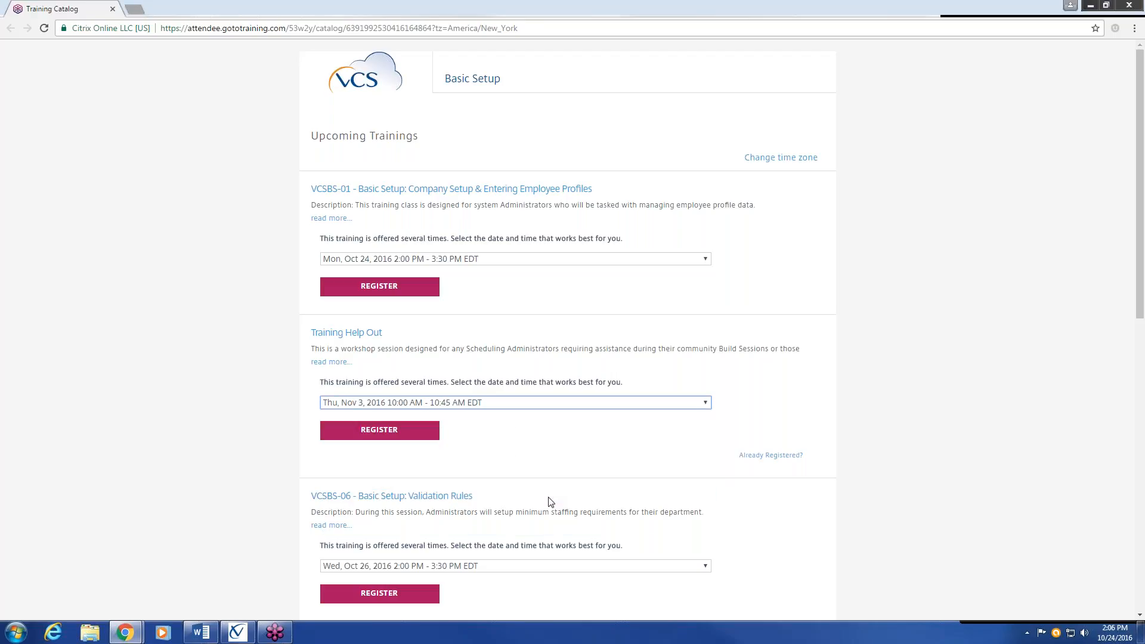
{"action": "left_click", "coordinate": [386, 433]}
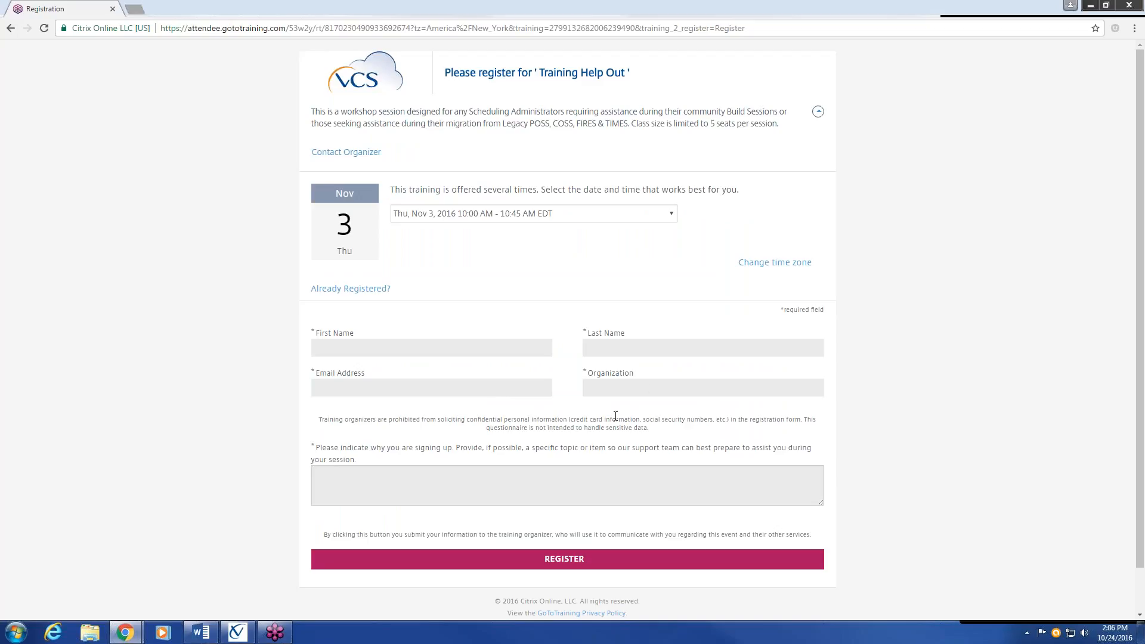
Leave the registration reason unfinished and move the browser aside to reveal VCS sign-in
{"action": "left_click", "coordinate": [543, 470]}
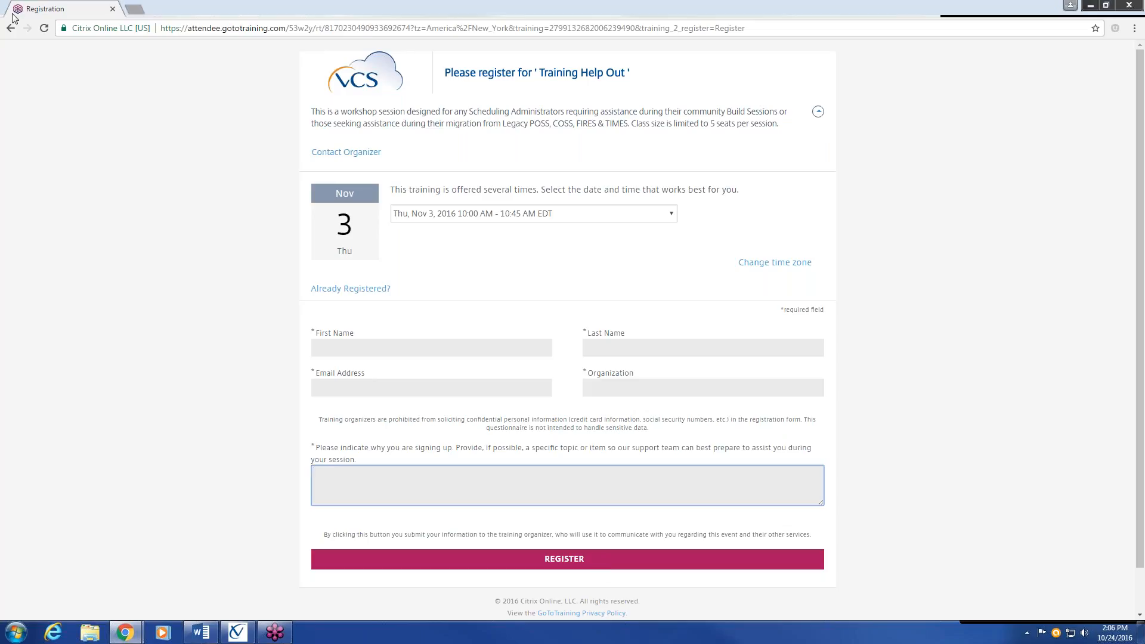
{"action": "left_click_drag", "start_coordinate": [79, 5], "coordinate": [388, 38]}
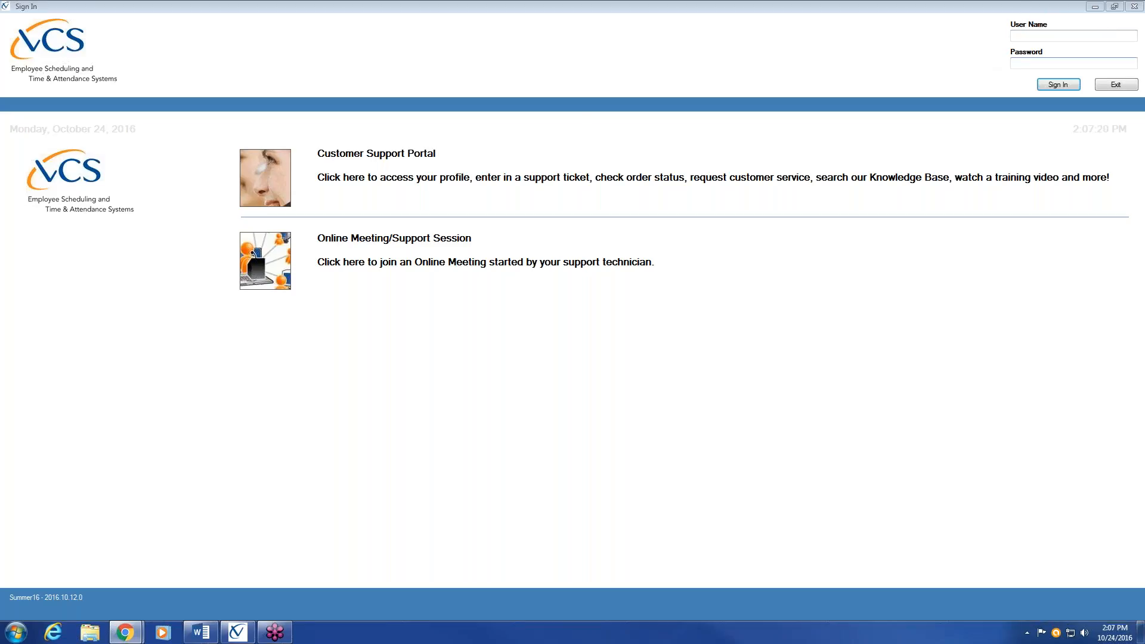
Enter the administrator user name and the account password on the VCS sign-in screen
{"action": "left_click", "coordinate": [1048, 35]}
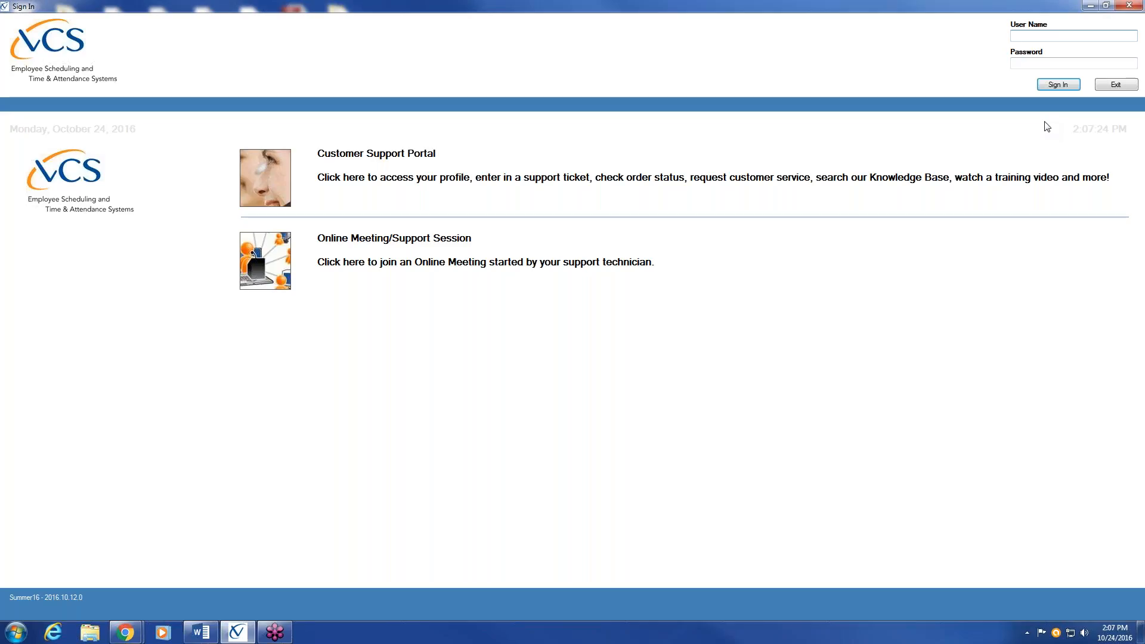
{"action": "type", "text": "s"}
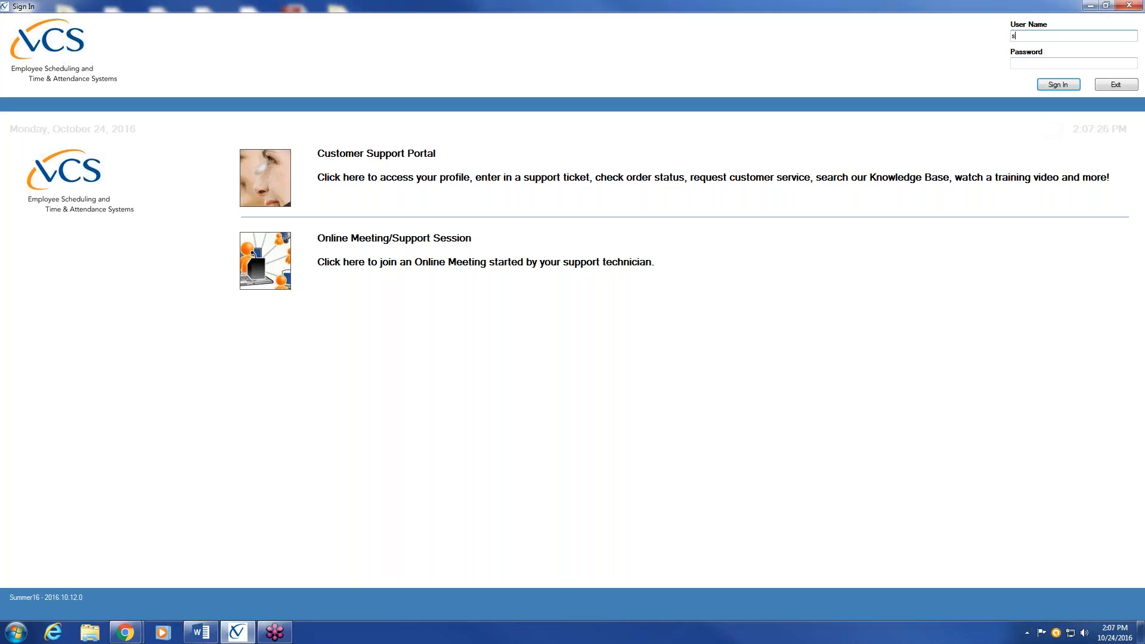
{"action": "type", "text": "ecadm"}
{"action": "key", "text": "Tab"}
{"action": "type", "text": "•••••"}
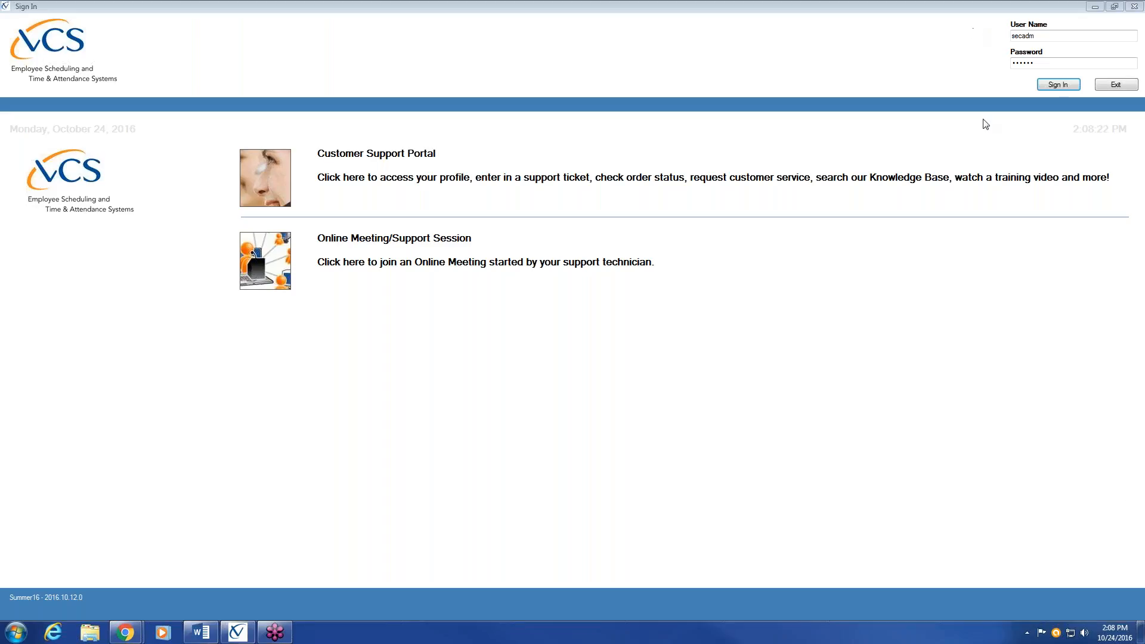
Sign in and bring up the Police Dept. Schedule dashboard for October 24, 2016
{"action": "left_click", "coordinate": [1056, 86]}
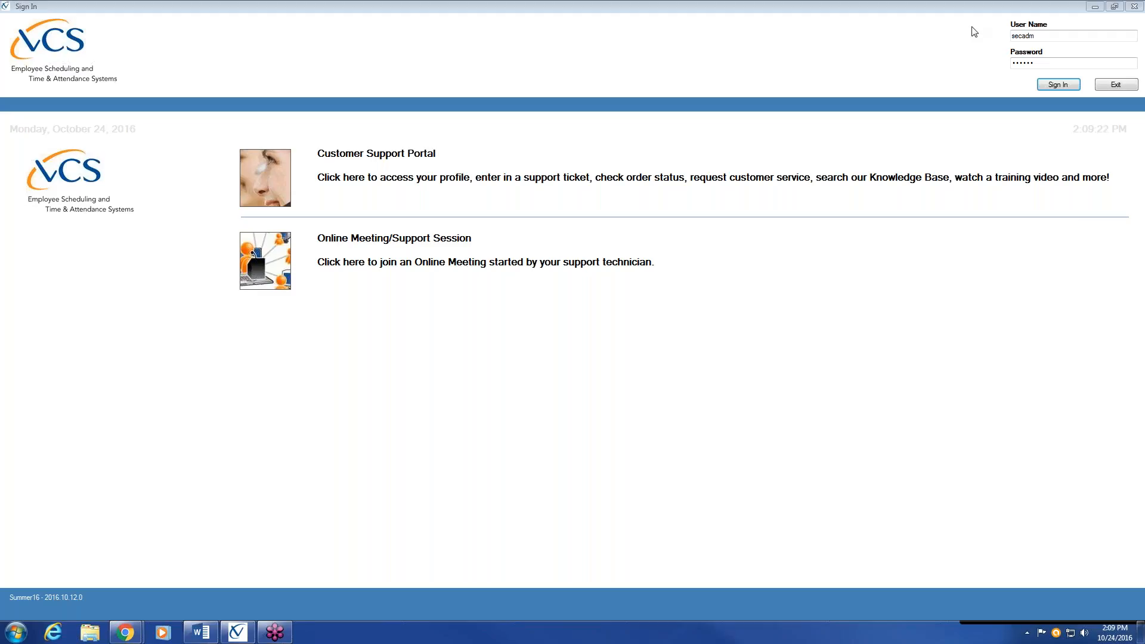
{"action": "left_click", "coordinate": [1050, 87]}
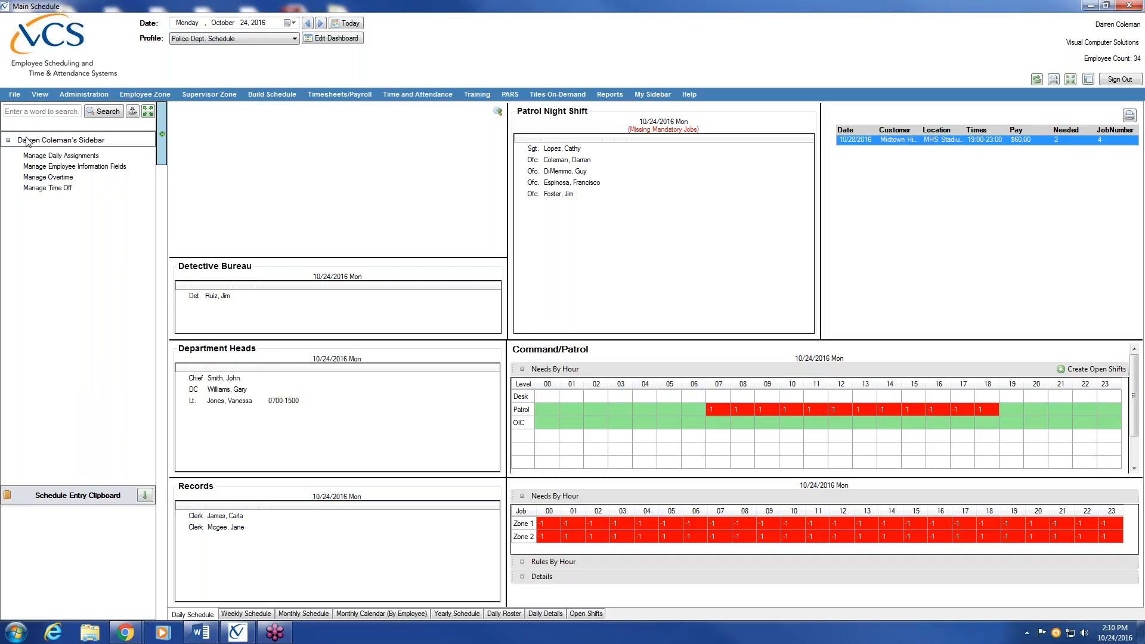
Open Application Control from Administration > Company Center in the sidebar
{"action": "left_click", "coordinate": [52, 139]}
{"action": "left_click", "coordinate": [83, 94]}
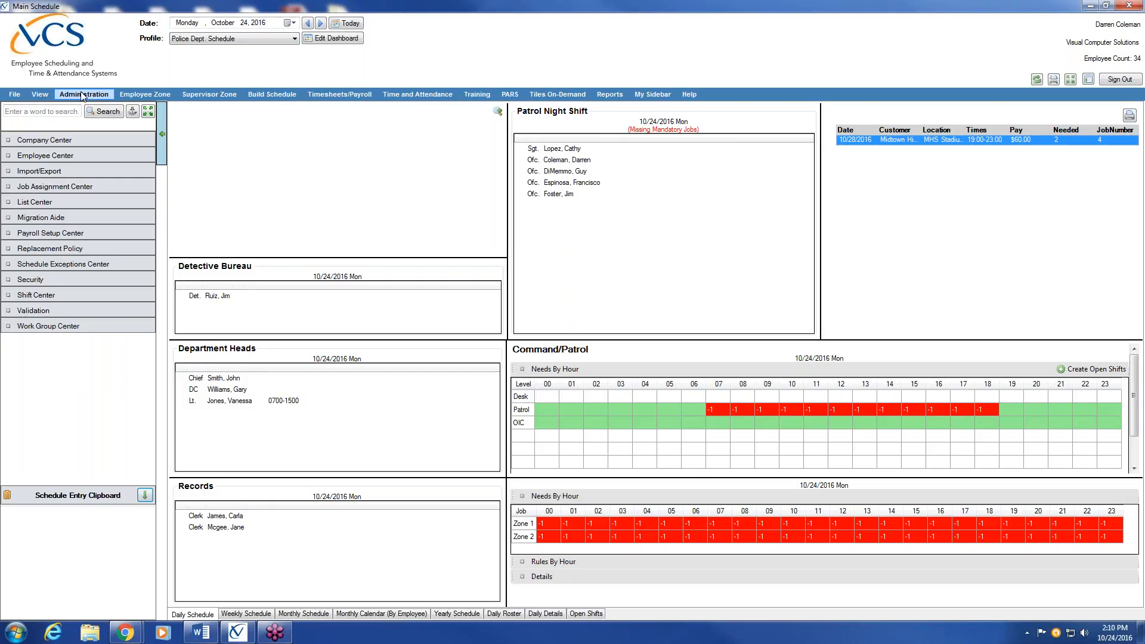
{"action": "left_click", "coordinate": [88, 139]}
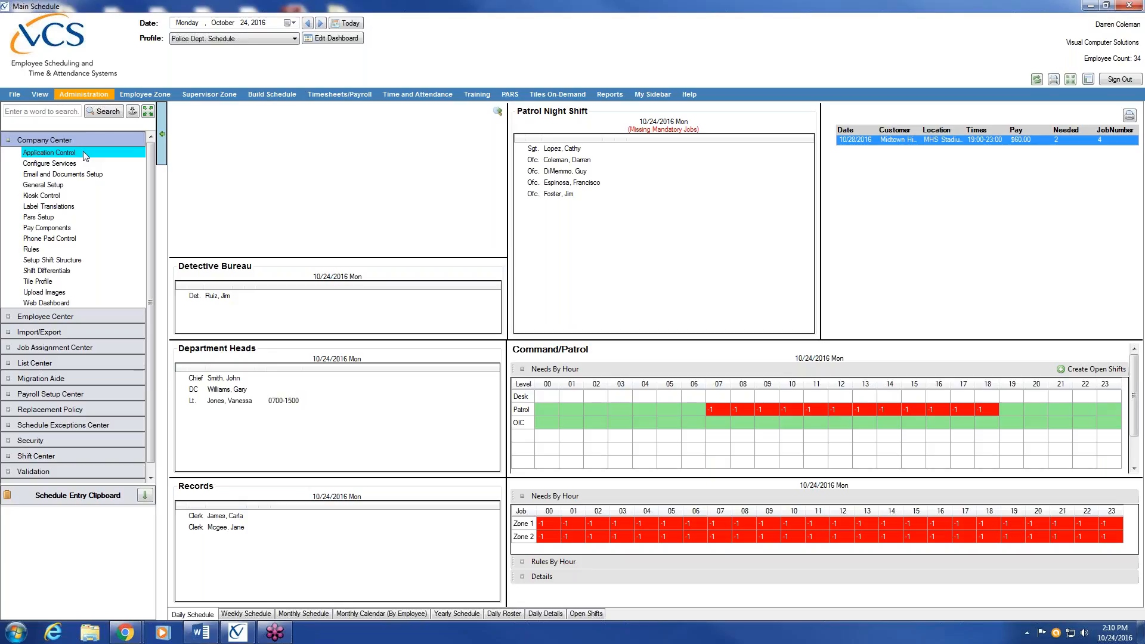
{"action": "left_click", "coordinate": [83, 152]}
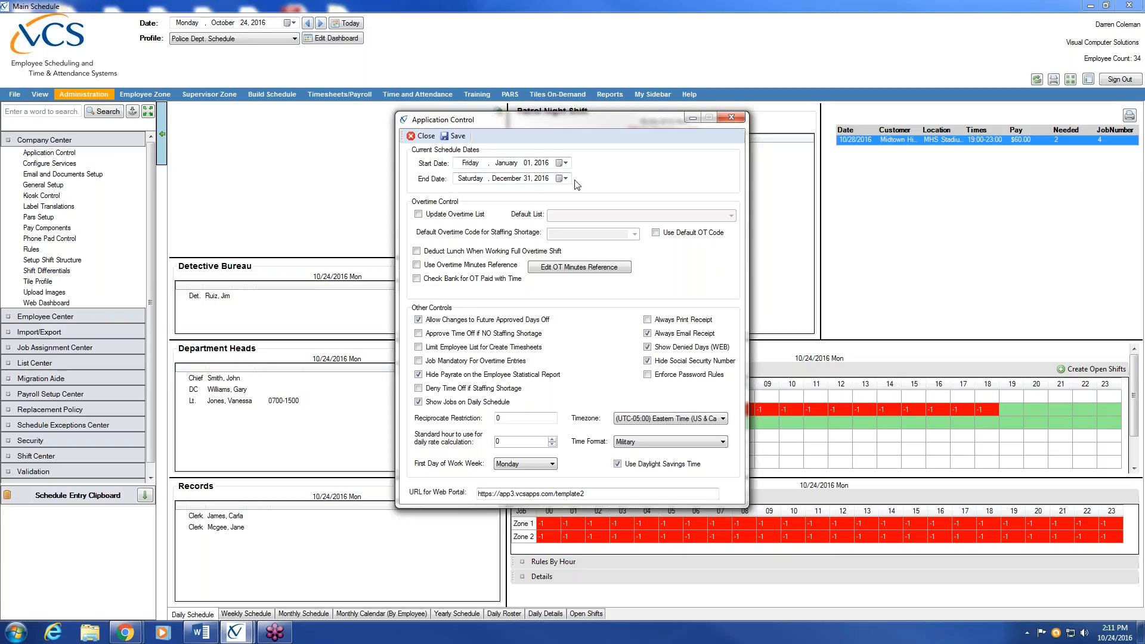
{"action": "left_click", "coordinate": [566, 164]}
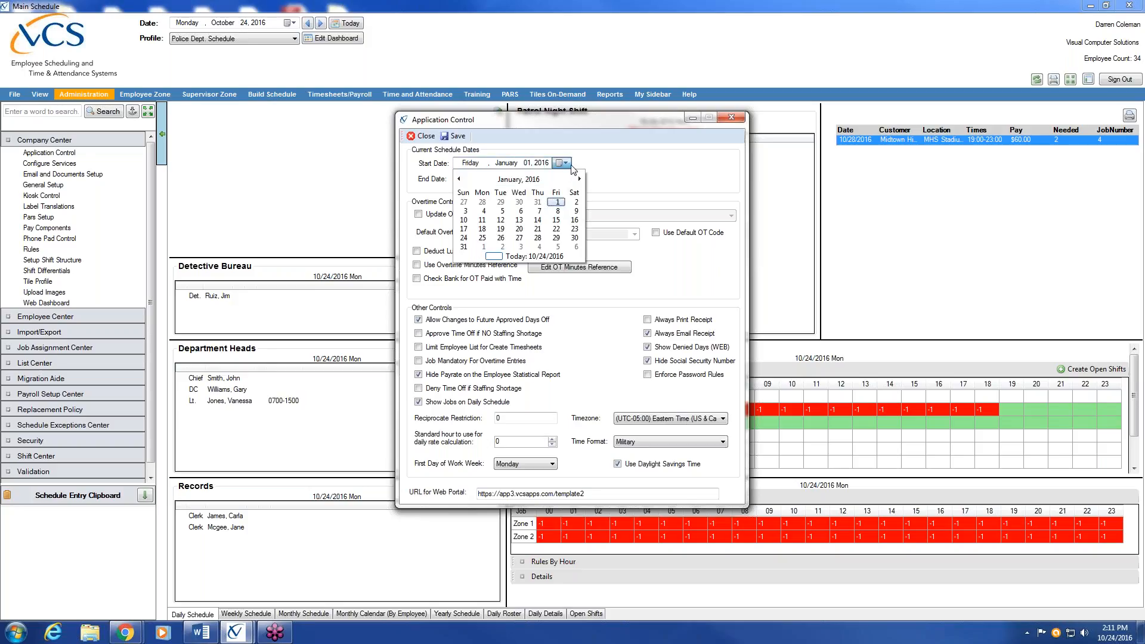
{"action": "left_click", "coordinate": [615, 167]}
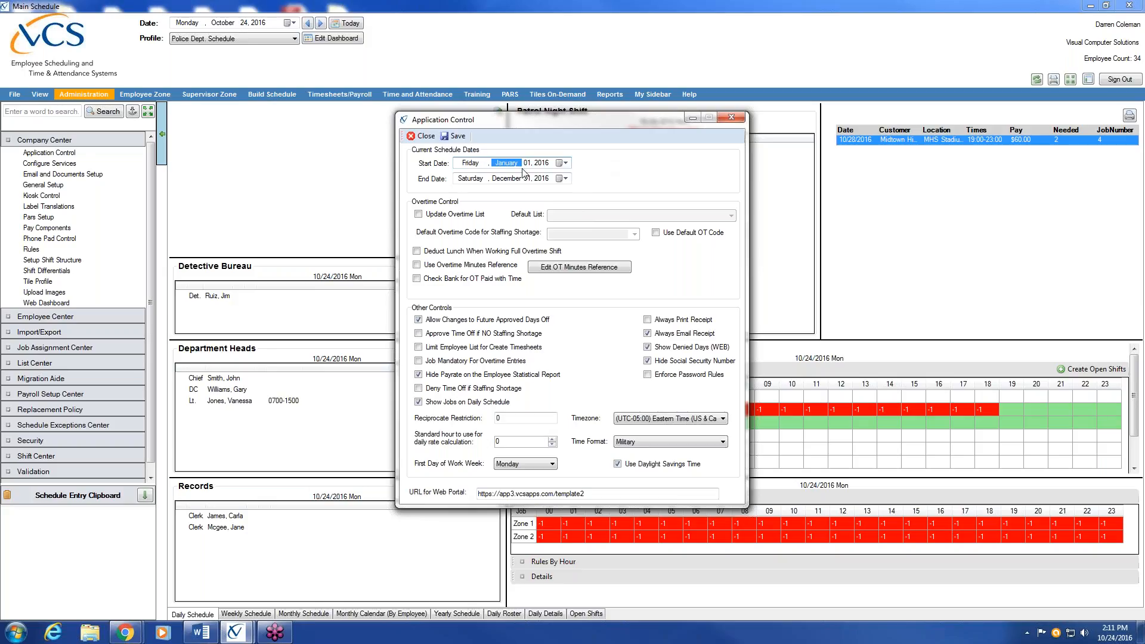
{"action": "key", "text": "Tab"}
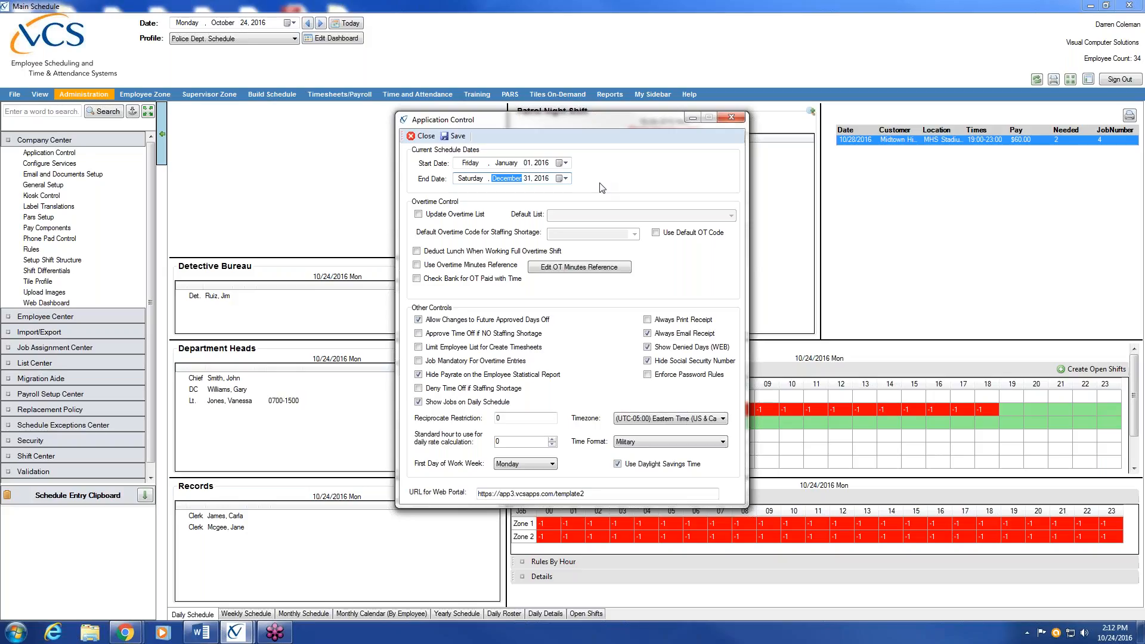
Pick July 1 as the schedule start date from the calendar
{"action": "left_click", "coordinate": [564, 163]}
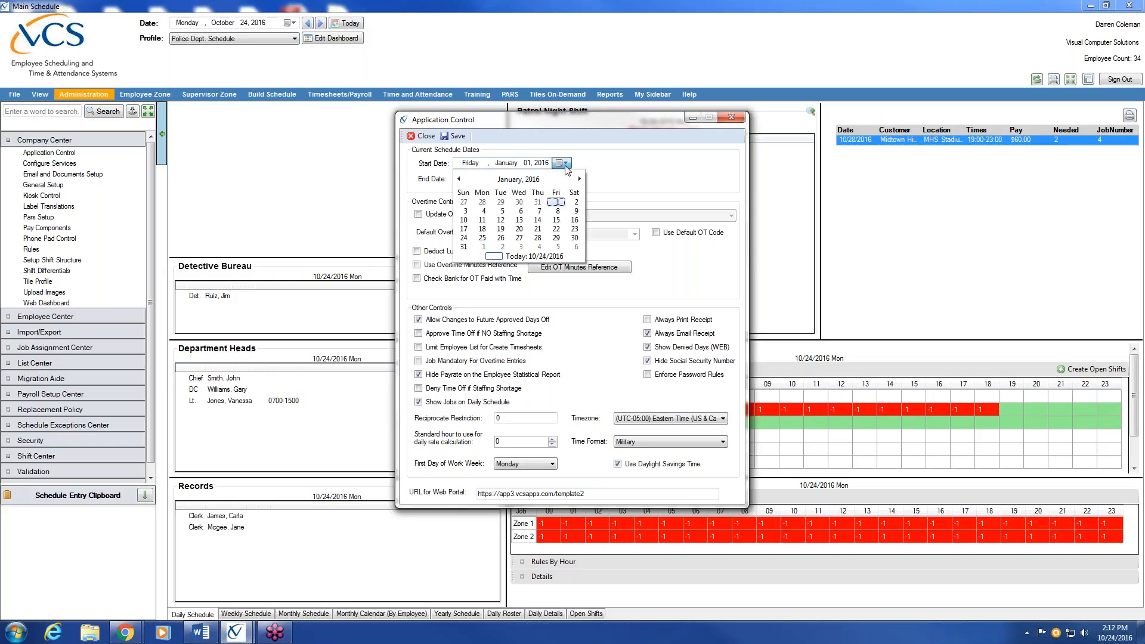
{"action": "left_click", "coordinate": [460, 179]}
{"action": "left_click", "coordinate": [459, 179]}
{"action": "left_click", "coordinate": [459, 179]}
{"action": "left_click", "coordinate": [460, 179]}
{"action": "left_click", "coordinate": [459, 179]}
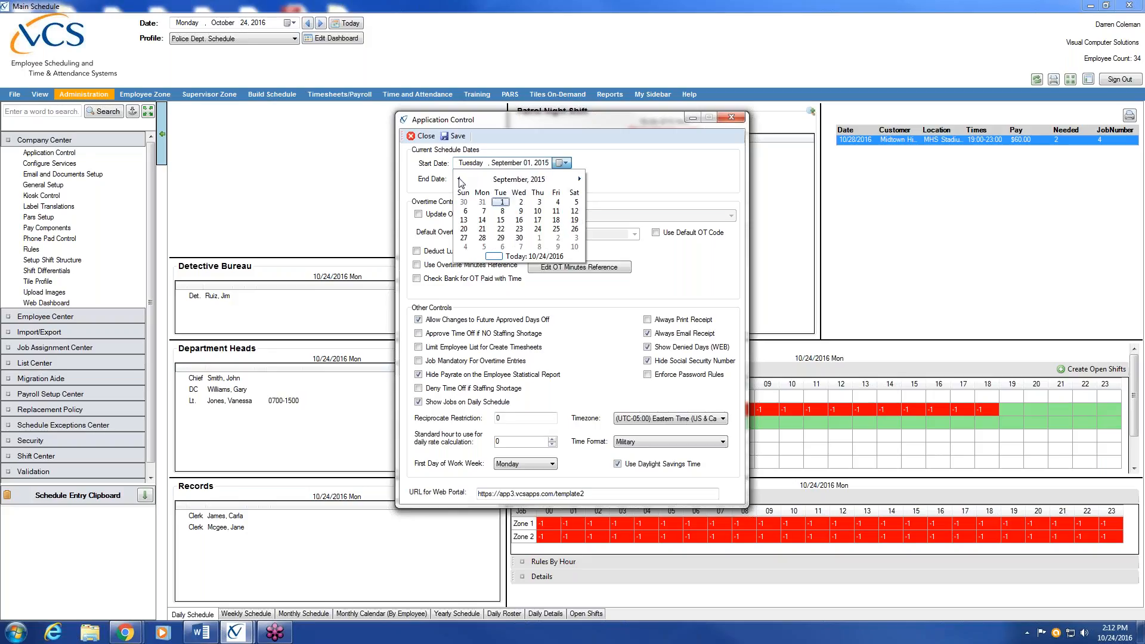
{"action": "left_click", "coordinate": [460, 179]}
{"action": "left_click", "coordinate": [459, 179]}
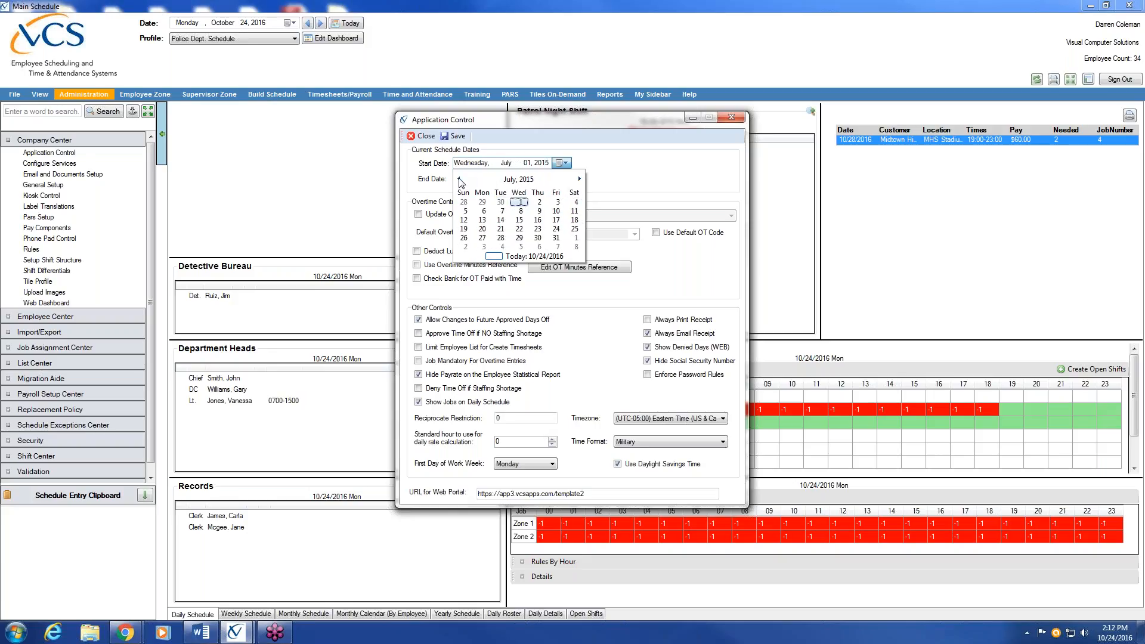
{"action": "left_click", "coordinate": [519, 202]}
Set the start year to 2016 and the end date to June 01, 2017
{"action": "left_click", "coordinate": [509, 180]}
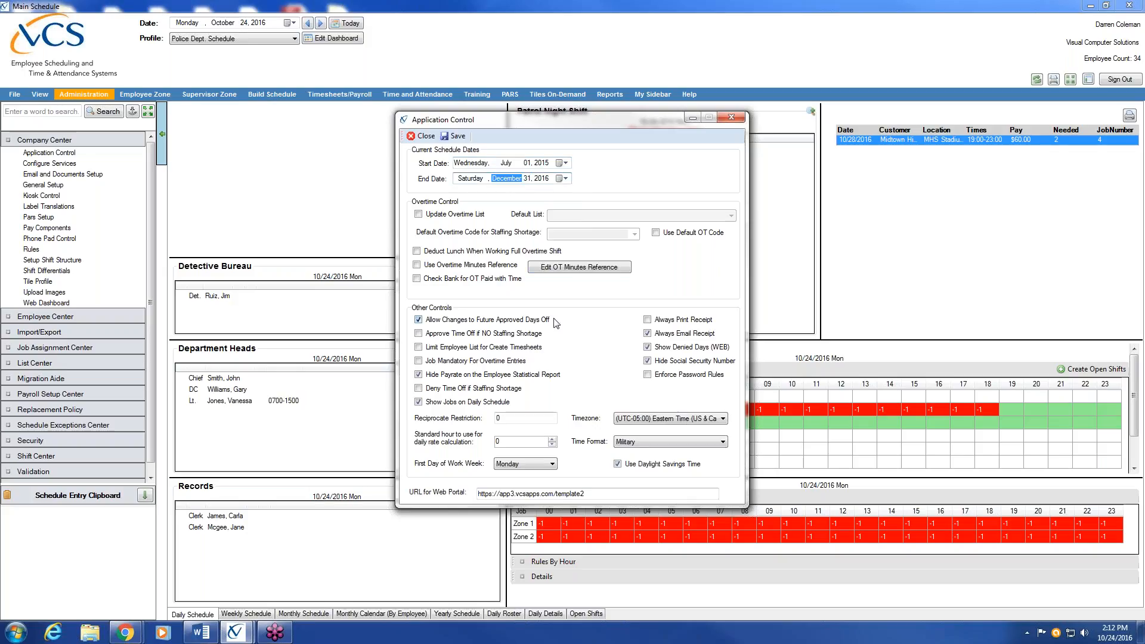
{"action": "type", "text": "6"}
{"action": "left_click", "coordinate": [528, 179]}
{"action": "left_click", "coordinate": [568, 164]}
{"action": "left_click", "coordinate": [544, 165]}
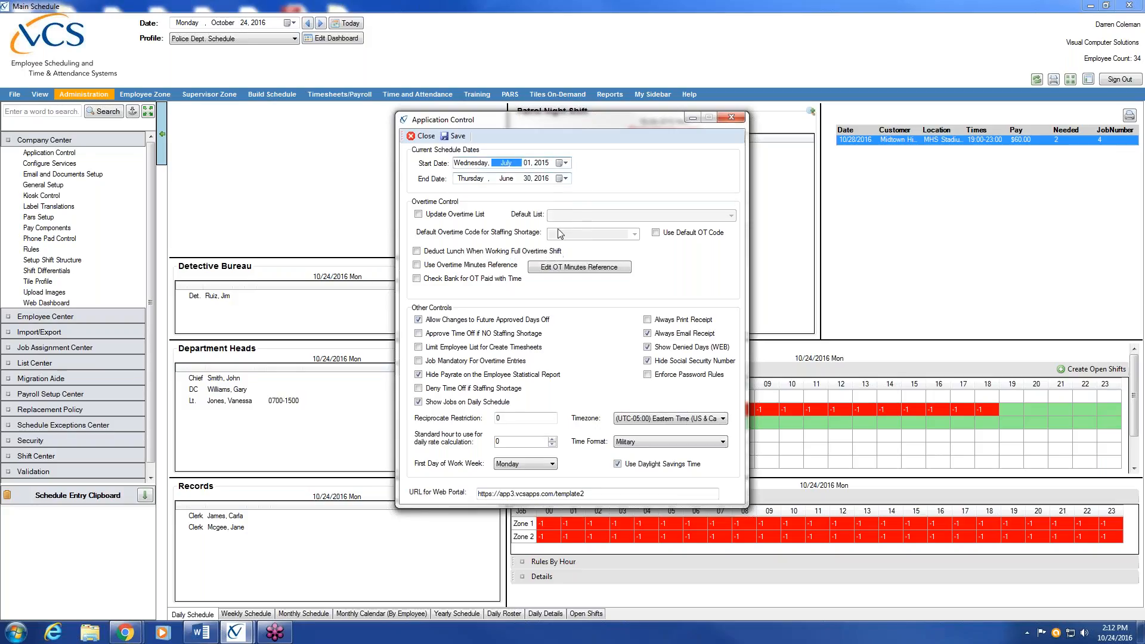
{"action": "key", "text": "Right"}
{"action": "key", "text": "Right"}
{"action": "type", "text": "2016"}
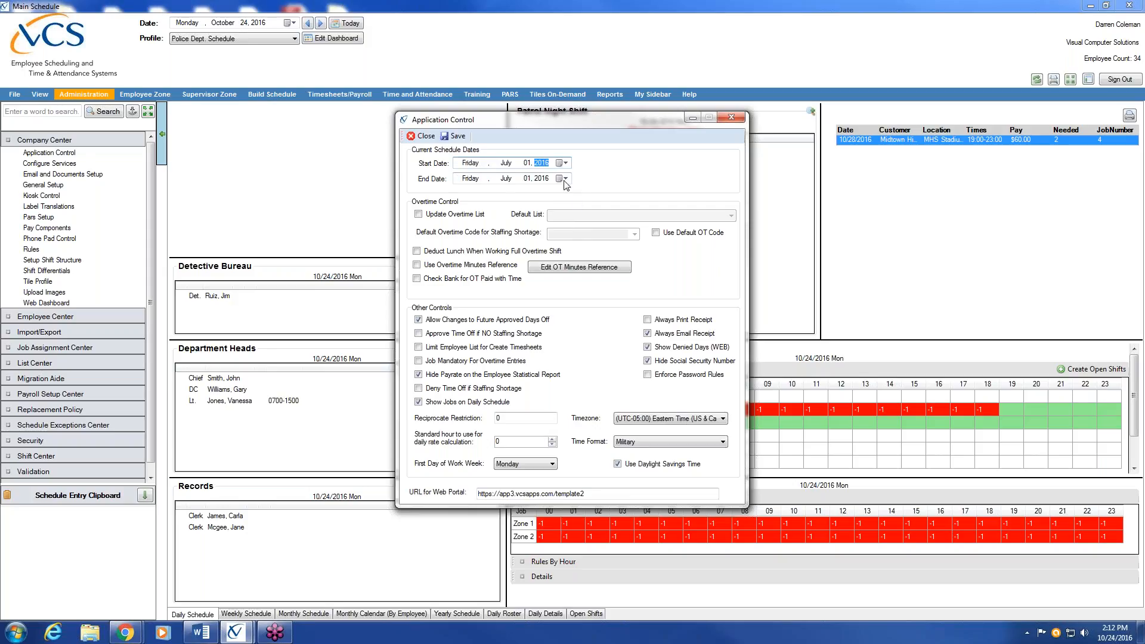
{"action": "left_click", "coordinate": [541, 179]}
{"action": "type", "text": "2017"}
{"action": "left_click", "coordinate": [512, 178]}
Reset the schedule start date to January 01, 2016
{"action": "type", "text": "6"}
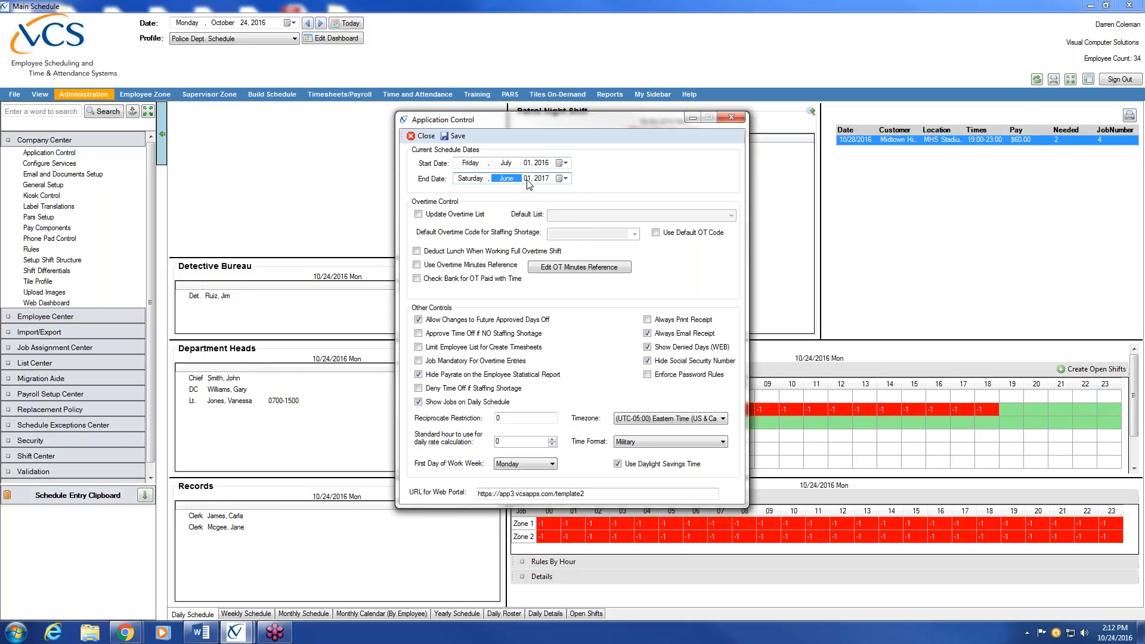
{"action": "left_click", "coordinate": [528, 180]}
{"action": "left_click", "coordinate": [545, 182]}
{"action": "left_click", "coordinate": [541, 163]}
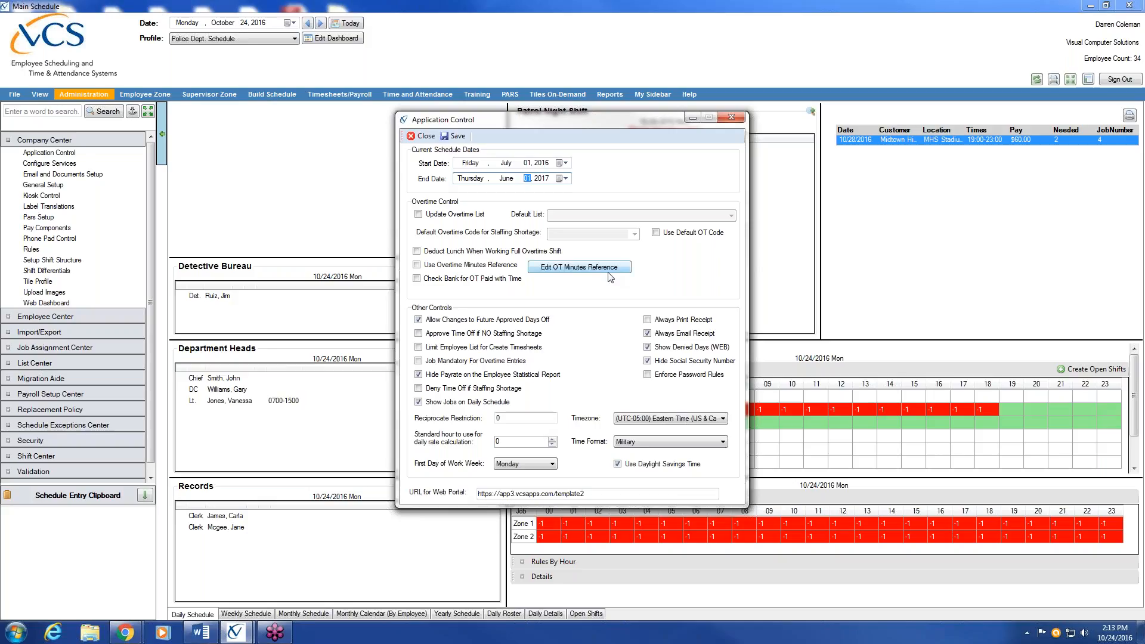
{"action": "left_click", "coordinate": [527, 178]}
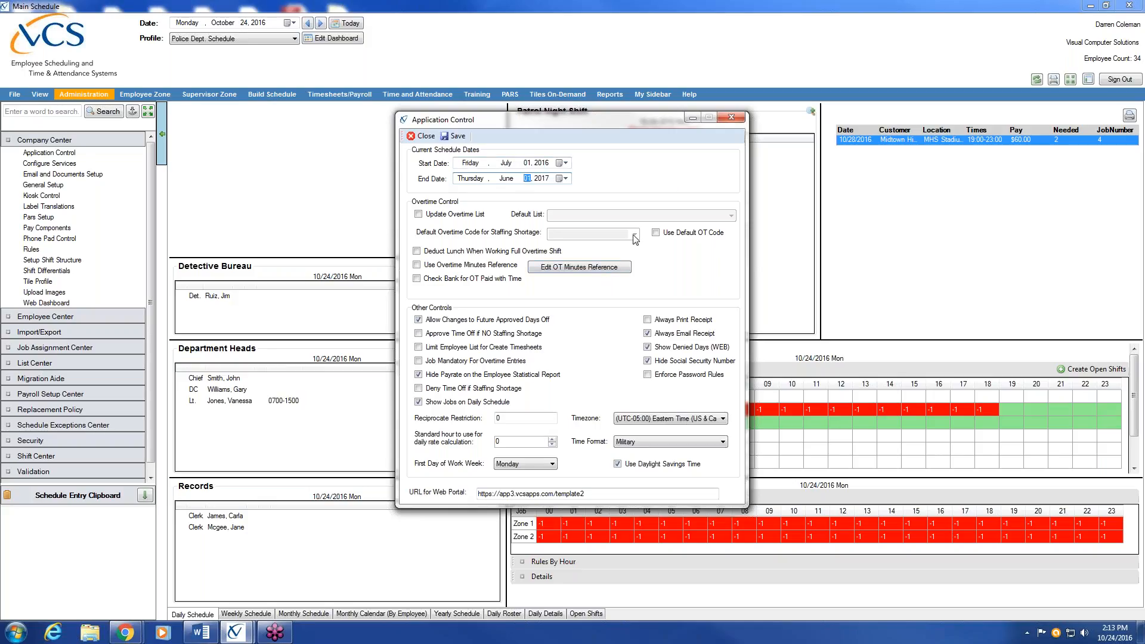
{"action": "left_click", "coordinate": [509, 163]}
{"action": "type", "text": "1"}
{"action": "left_click", "coordinate": [529, 164]}
{"action": "type", "text": "1"}
Set the schedule end date to December 31, 2016
{"action": "left_click", "coordinate": [507, 179]}
{"action": "type", "text": "12"}
{"action": "left_click", "coordinate": [528, 179]}
{"action": "type", "text": "31"}
{"action": "key", "text": "Right"}
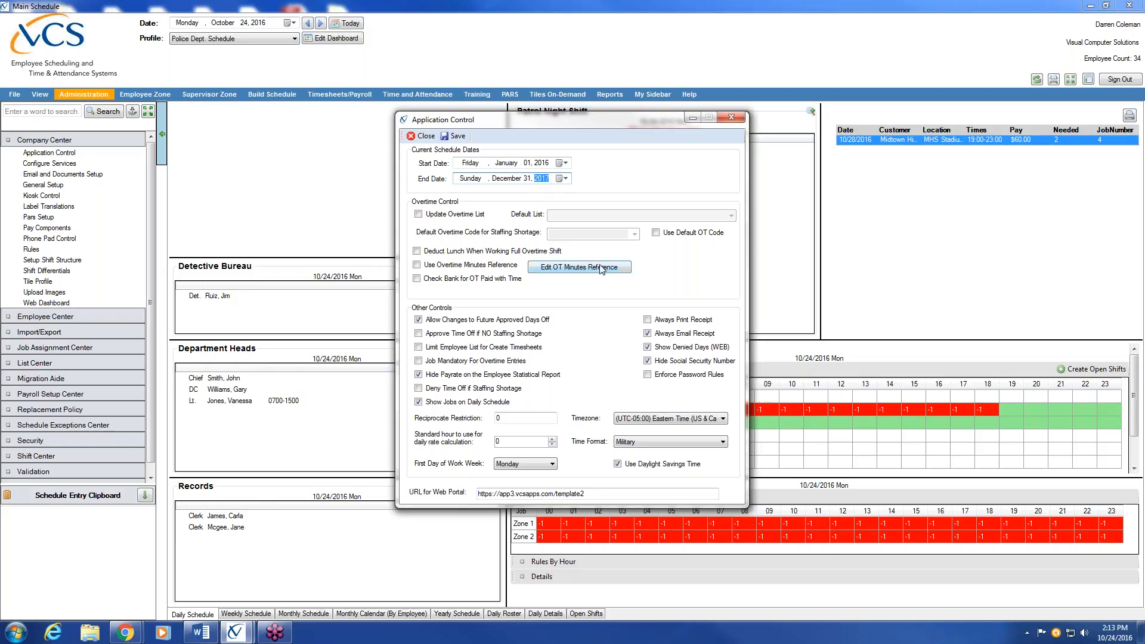
{"action": "type", "text": "2016"}
{"action": "left_click_drag", "start_coordinate": [624, 120], "coordinate": [364, 129]}
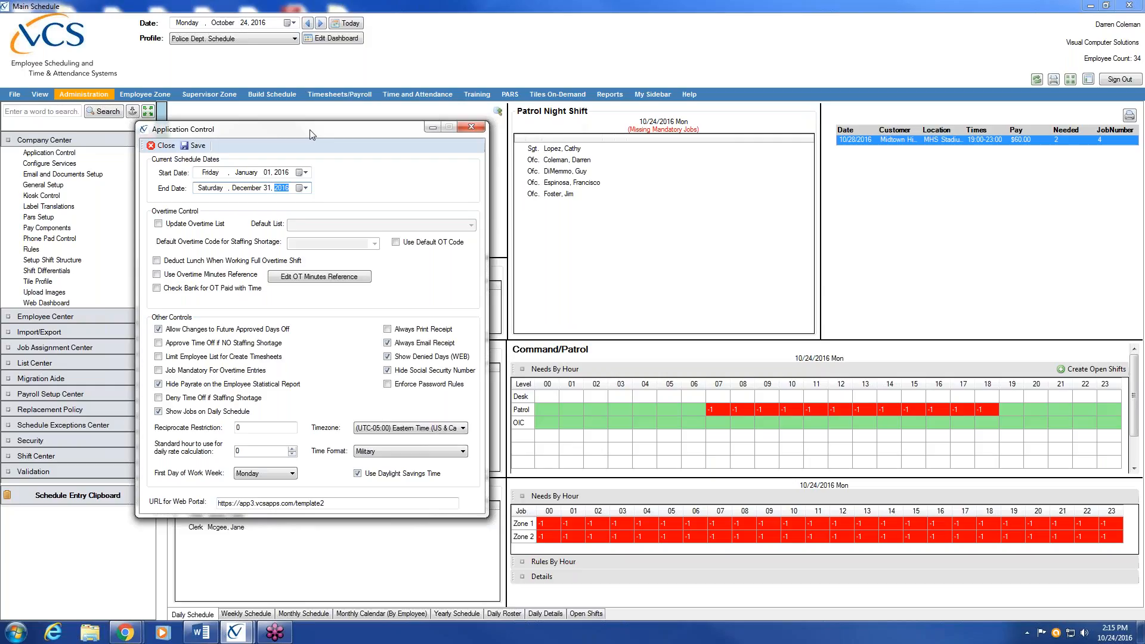
Drag the Application Control dialog right, off the schedule panels
{"action": "left_click_drag", "start_coordinate": [327, 134], "coordinate": [506, 122]}
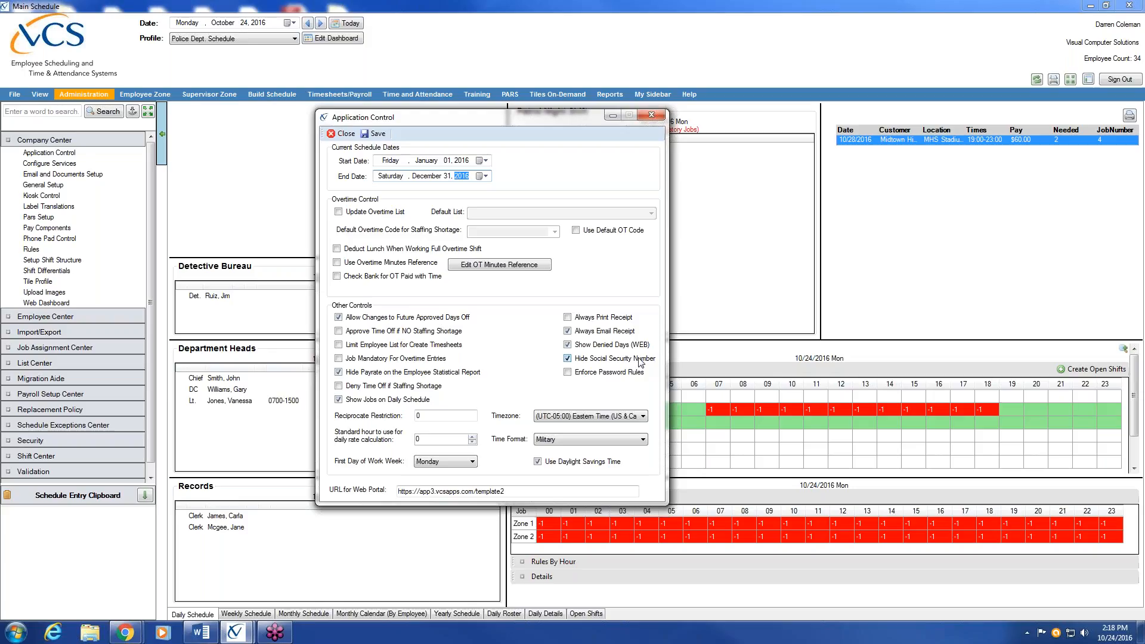
{"action": "left_click", "coordinate": [445, 416]}
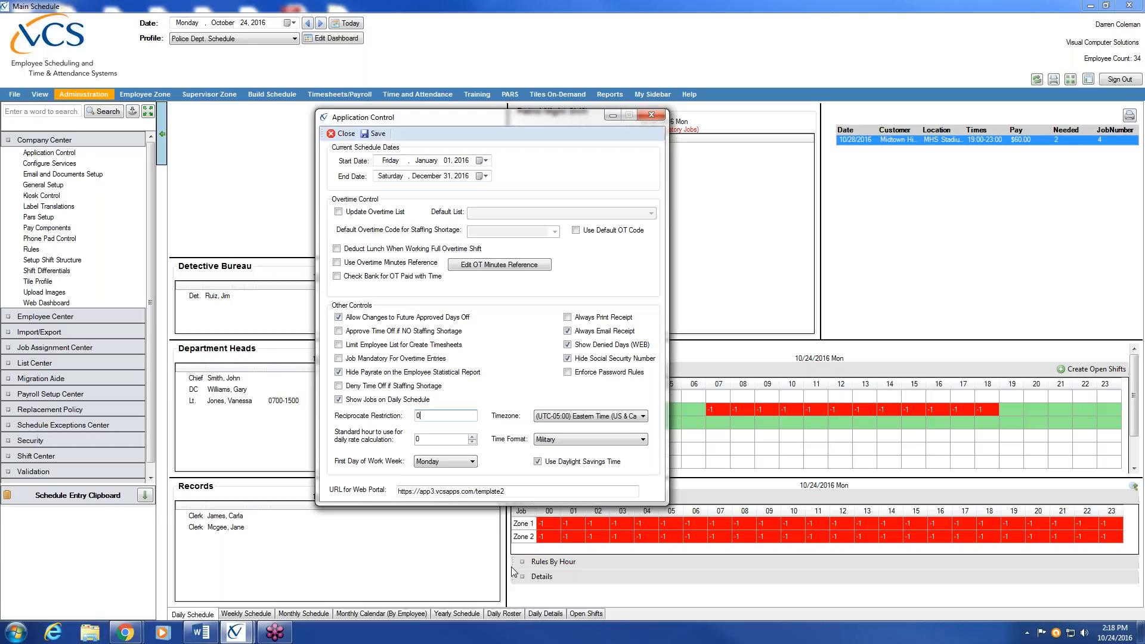
{"action": "key", "text": "BackSpace"}
{"action": "type", "text": "PP"}
{"action": "key", "text": "BackSpace"}
{"action": "type", "text": "0"}
{"action": "left_click", "coordinate": [475, 463]}
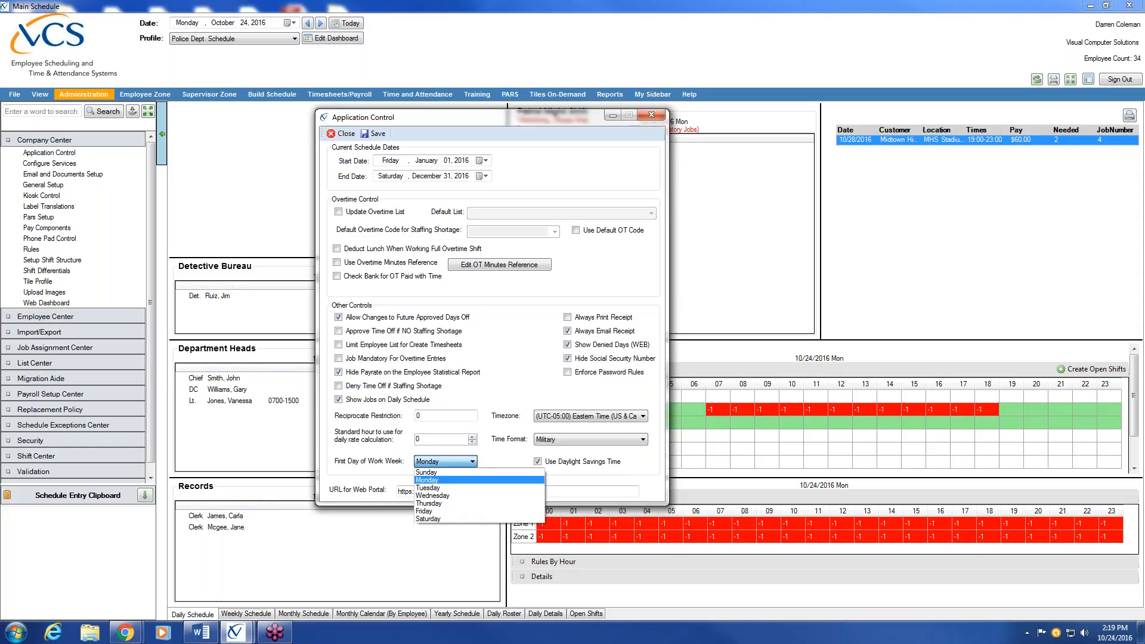
{"action": "left_click", "coordinate": [467, 482]}
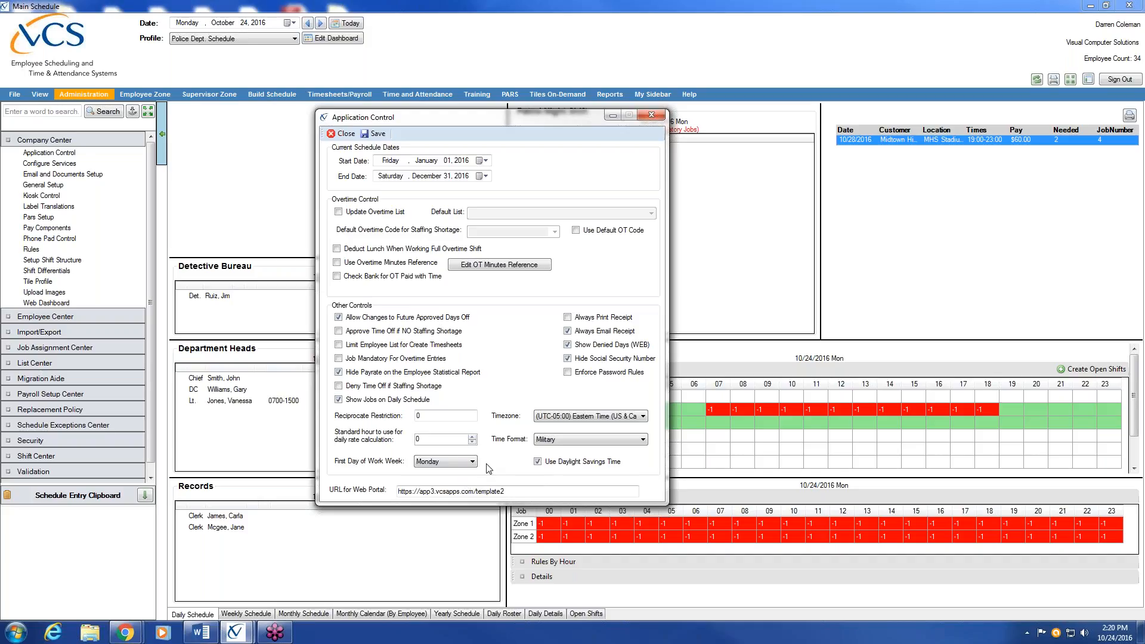
{"action": "left_click", "coordinate": [471, 463]}
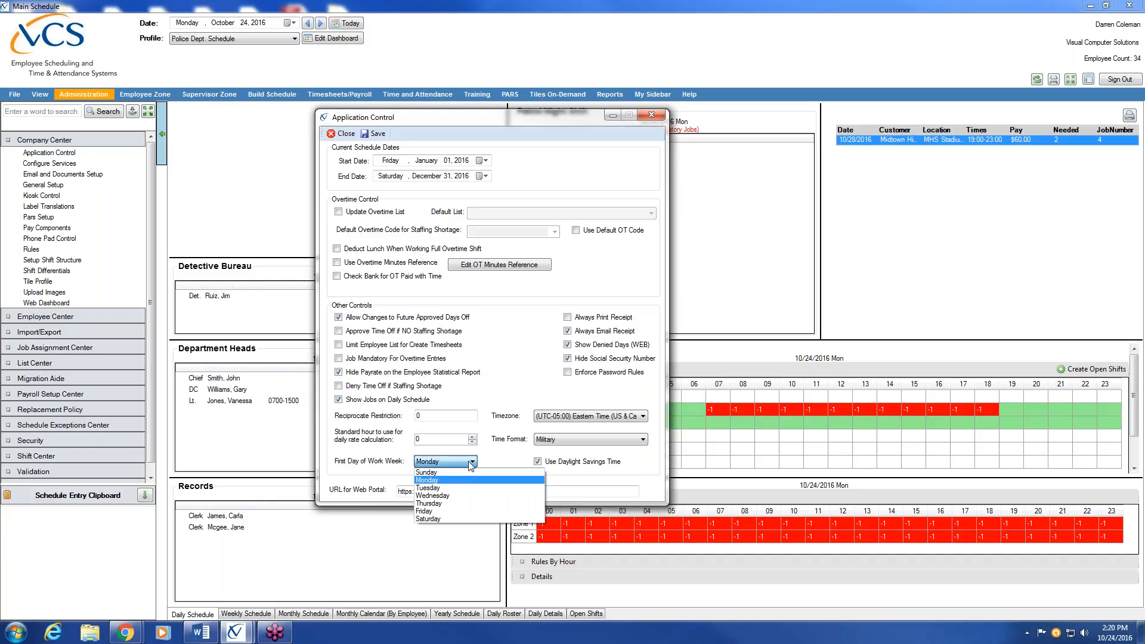
{"action": "left_click", "coordinate": [494, 461]}
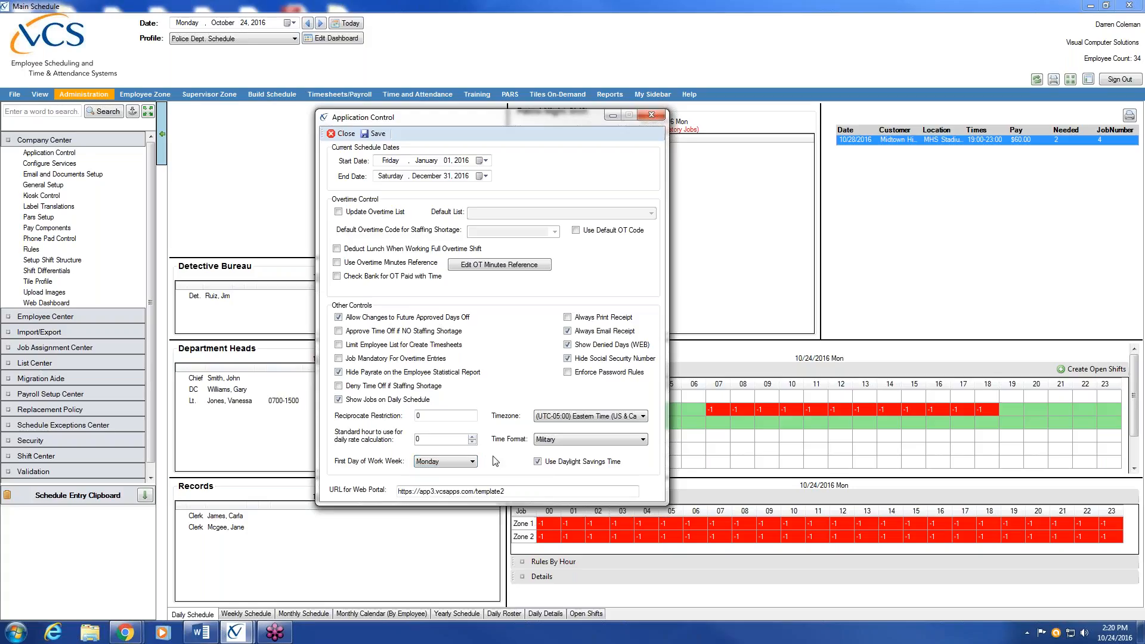
{"action": "left_click", "coordinate": [643, 416]}
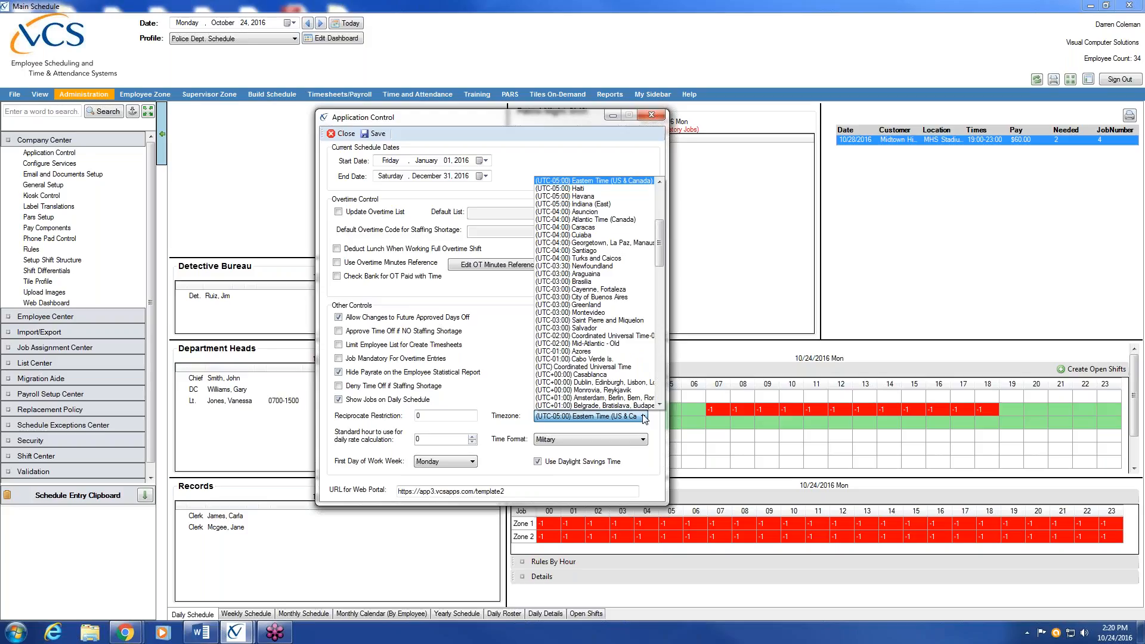
{"action": "left_click", "coordinate": [643, 440]}
{"action": "left_click", "coordinate": [643, 439]}
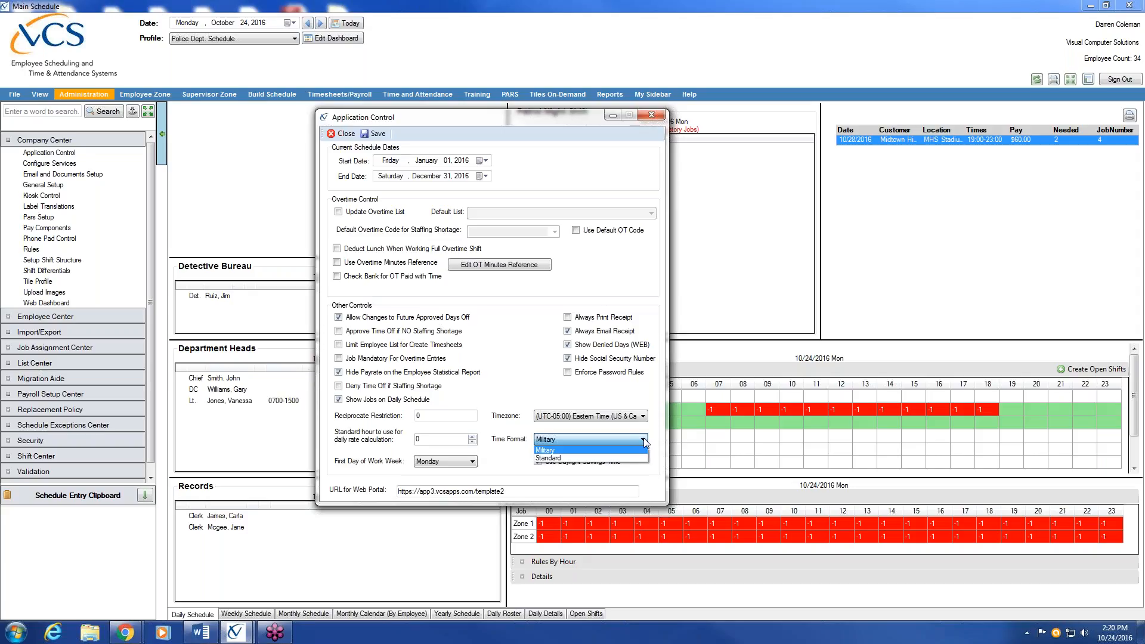
{"action": "left_click", "coordinate": [636, 448]}
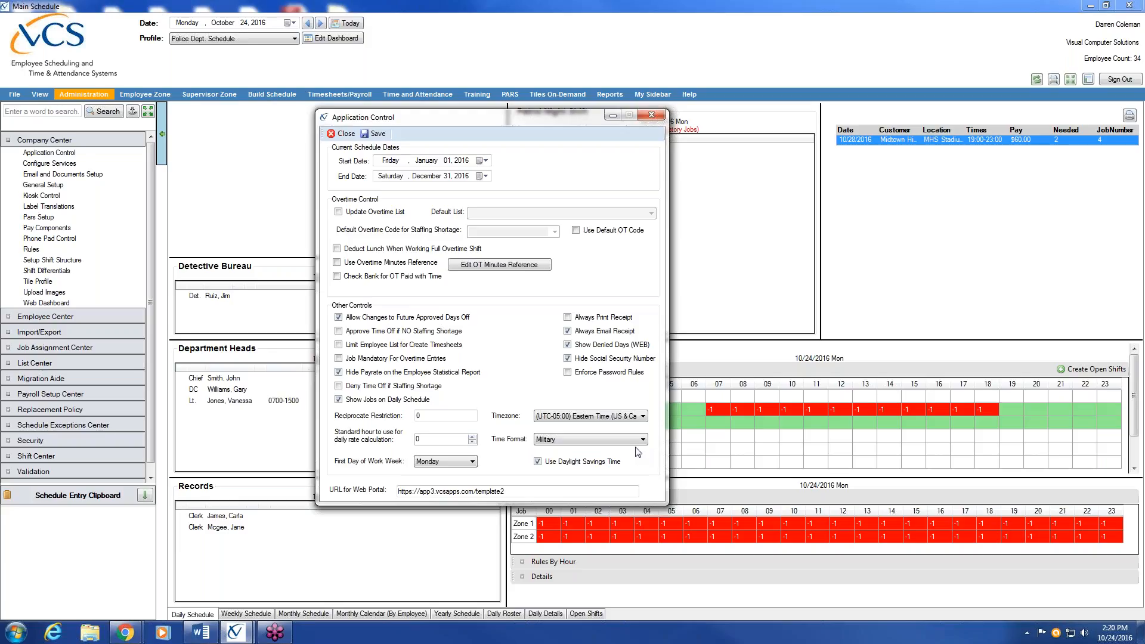
Save the Application Control settings and reopen the dialog from Company Center
{"action": "left_click", "coordinate": [381, 137]}
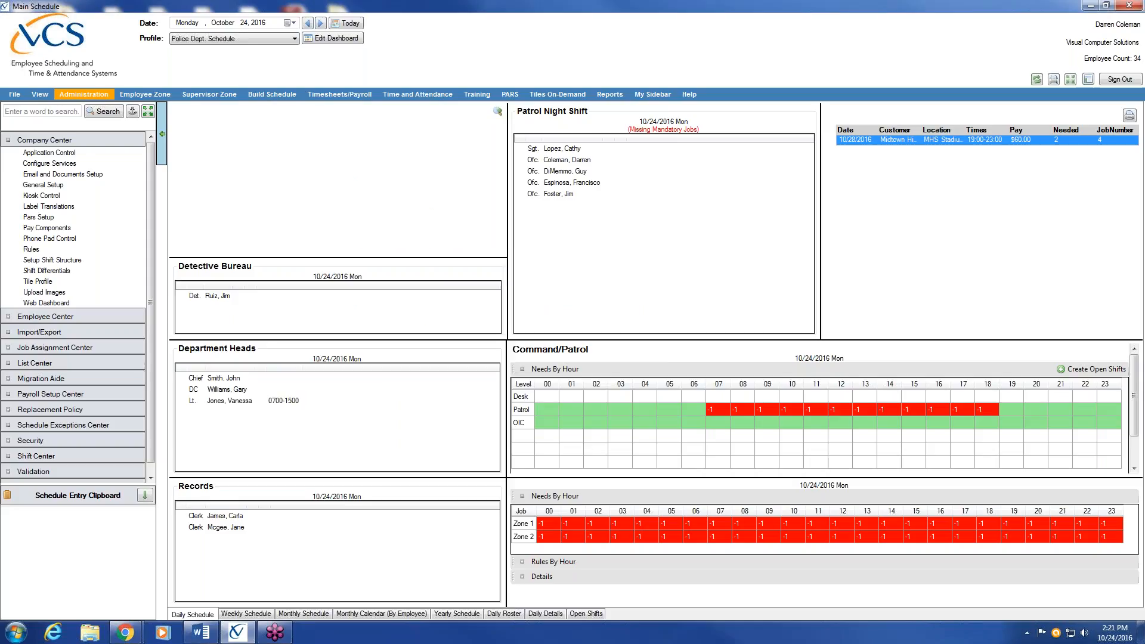
{"action": "left_click", "coordinate": [109, 151]}
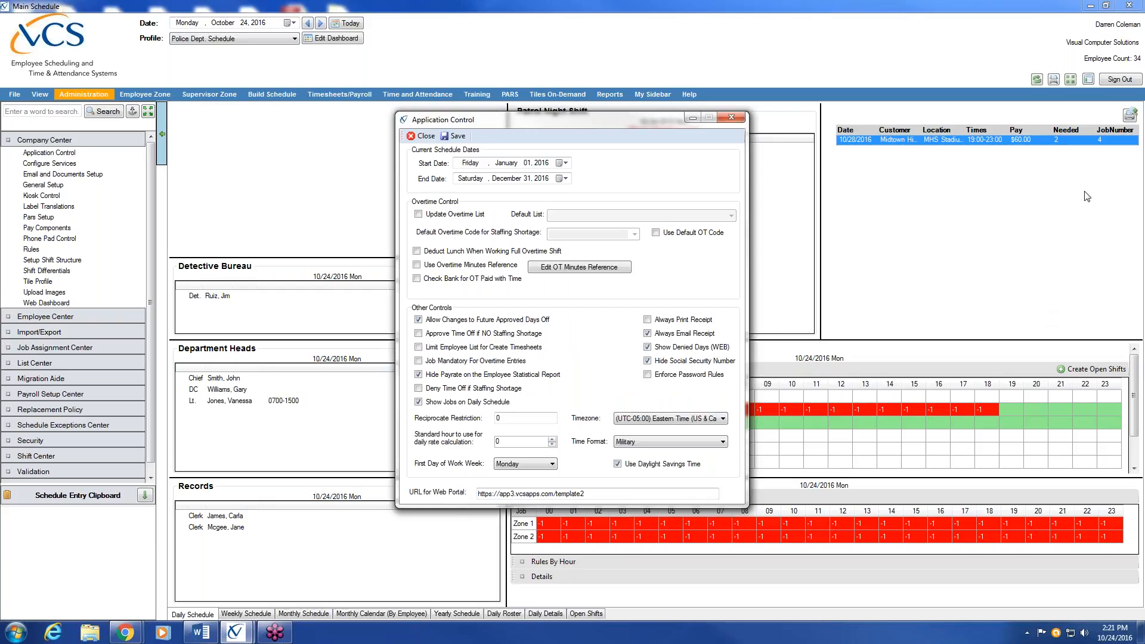
{"action": "left_click", "coordinate": [1138, 26]}
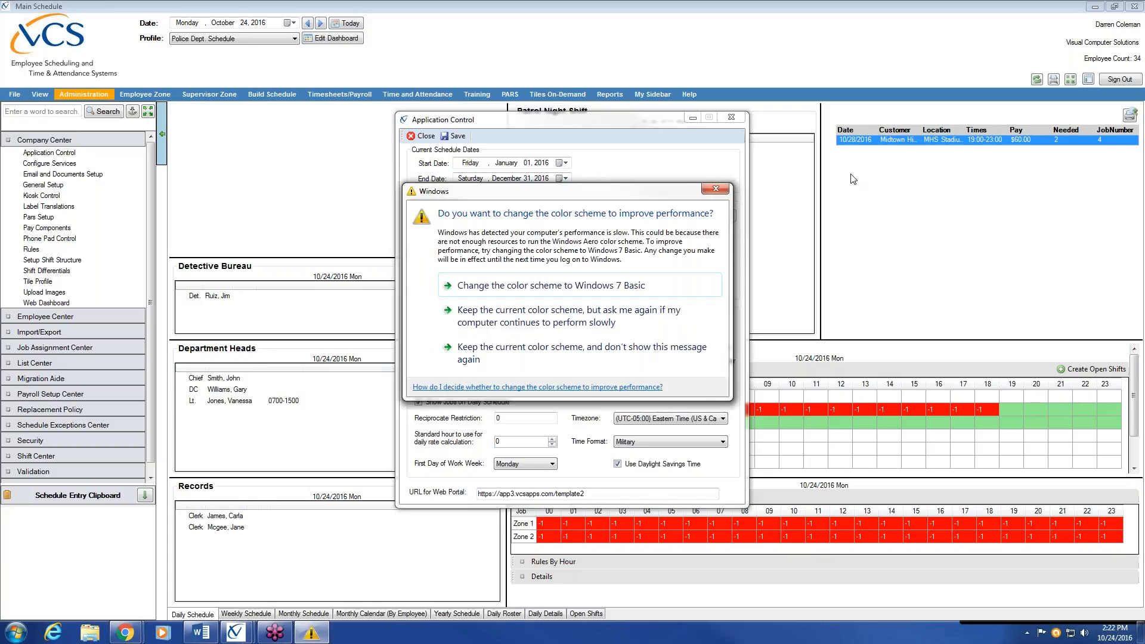
Dismiss the Windows colour-scheme warning, keeping the current scheme and suppressing it from now on
{"action": "left_click", "coordinate": [715, 189]}
{"action": "left_click", "coordinate": [502, 354]}
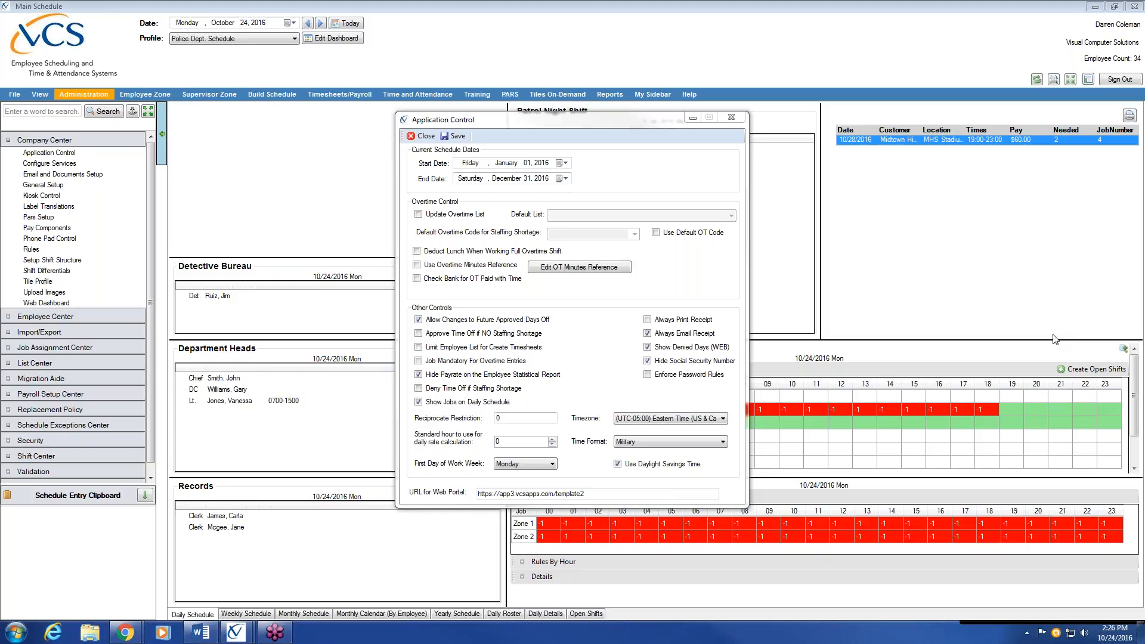
Close Application Control to return to the Police Dept. daily schedule dashboard
{"action": "left_click", "coordinate": [739, 119]}
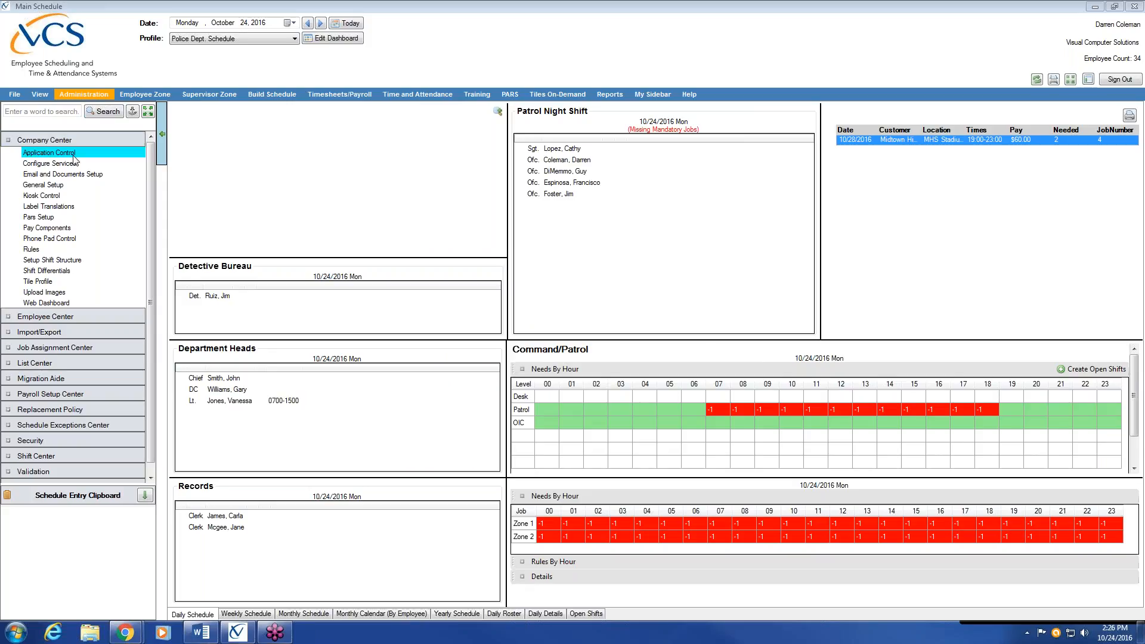
Review and save Company Center's General Setup details, reopen and close them, then collapse Company Center
{"action": "left_click", "coordinate": [67, 189]}
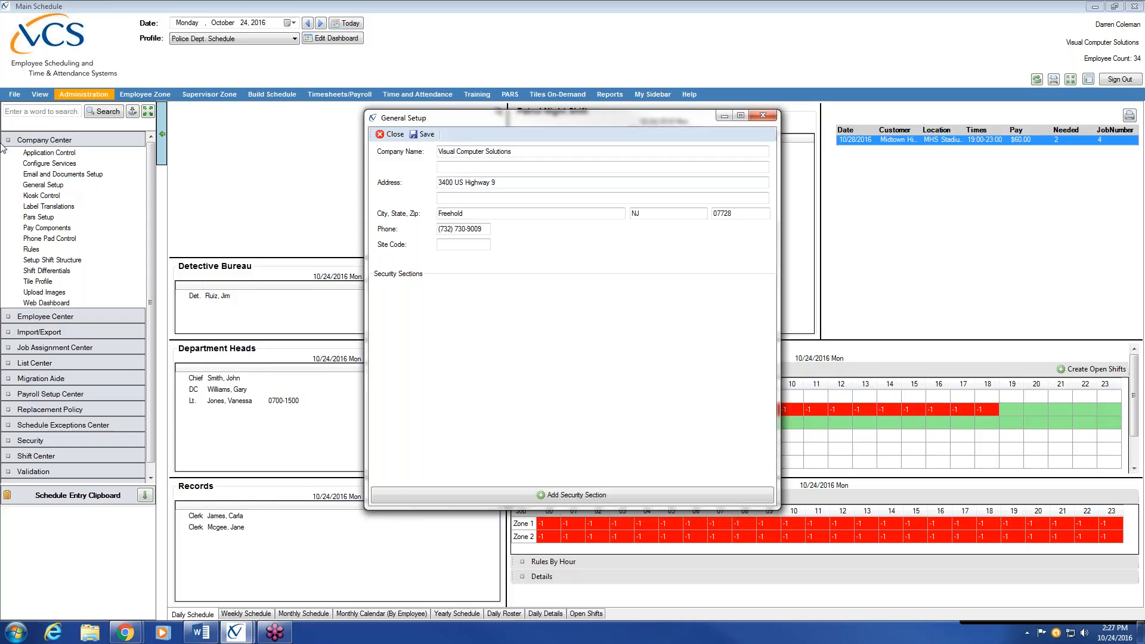
{"action": "left_click", "coordinate": [427, 135]}
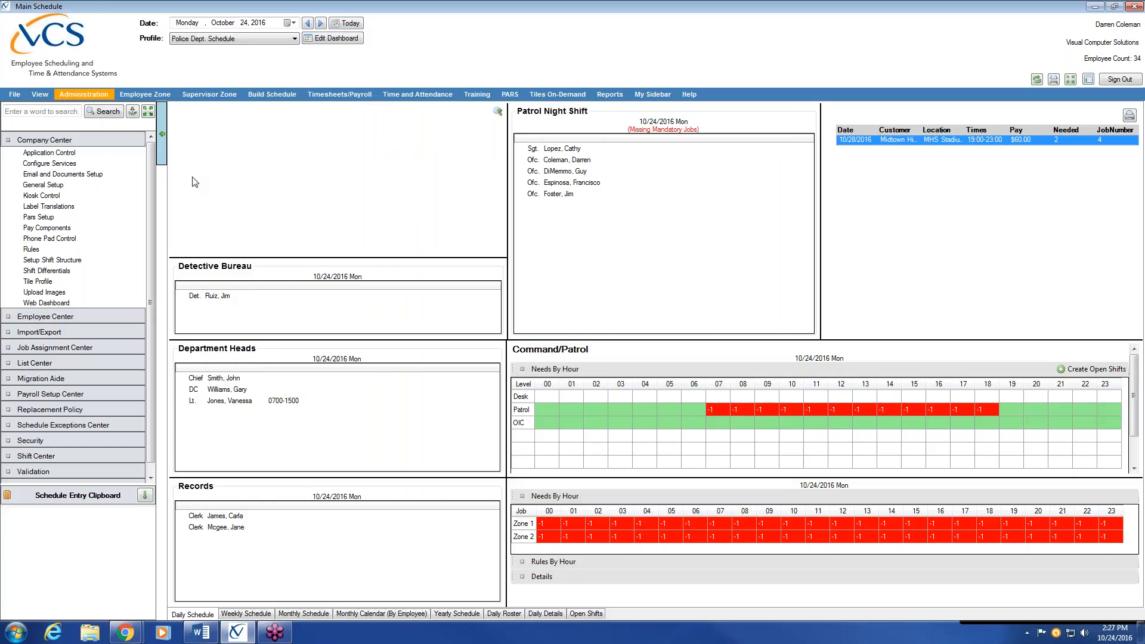
{"action": "left_click", "coordinate": [43, 185]}
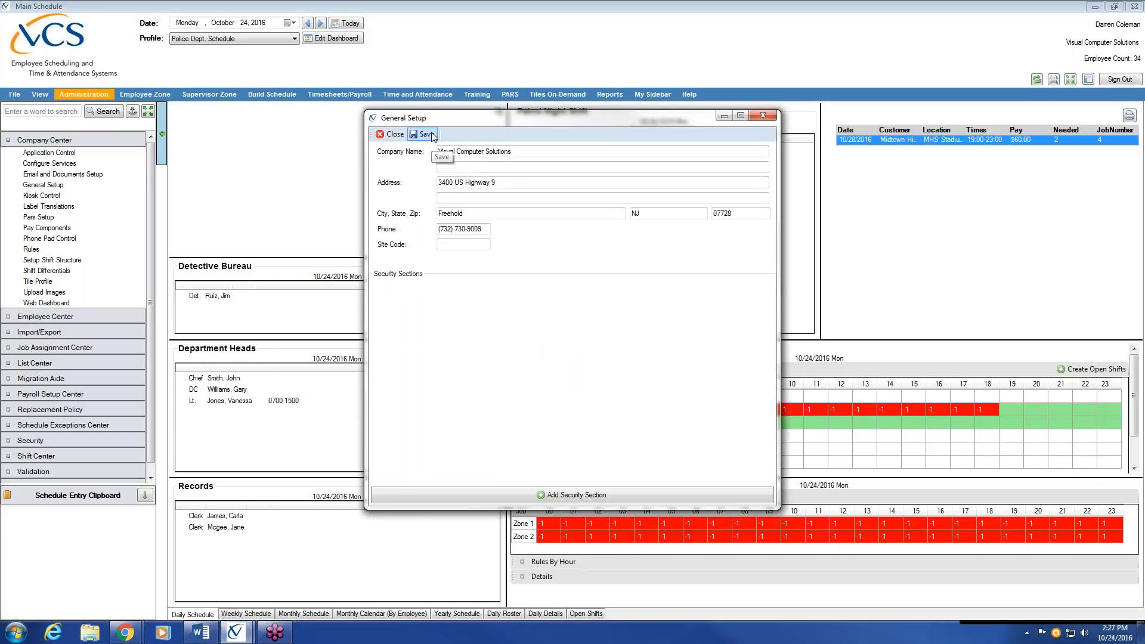
{"action": "left_click", "coordinate": [399, 135]}
{"action": "left_click", "coordinate": [52, 142]}
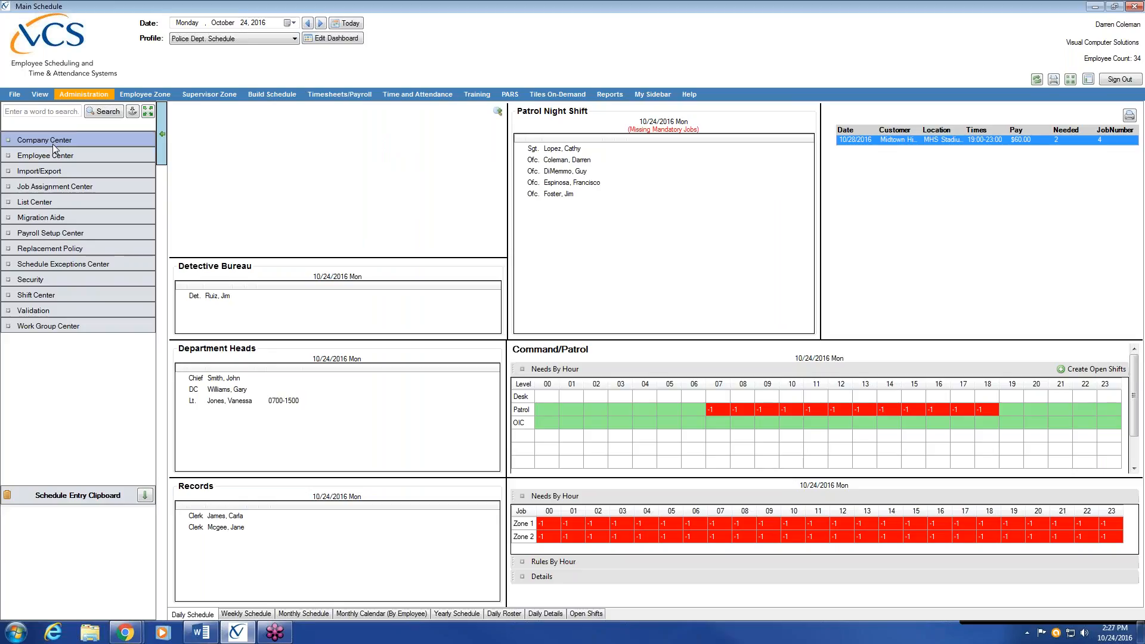
Expand List Center and open Setup Titles, listing 13 job title codes from ADMIN to Sgt
{"action": "left_click", "coordinate": [49, 203]}
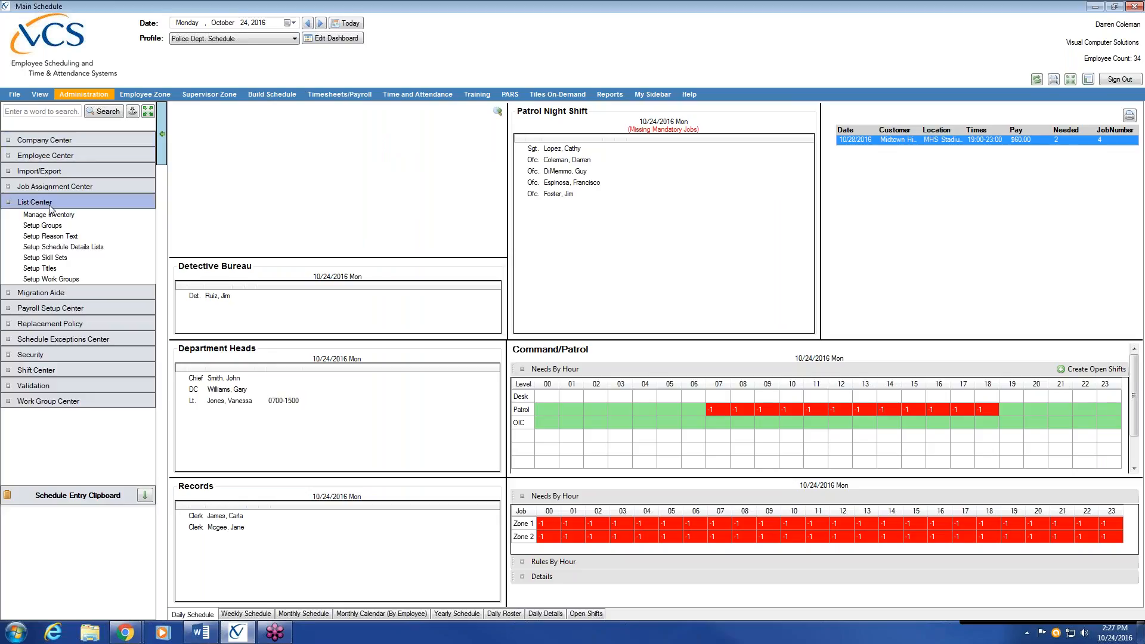
{"action": "left_click", "coordinate": [72, 269]}
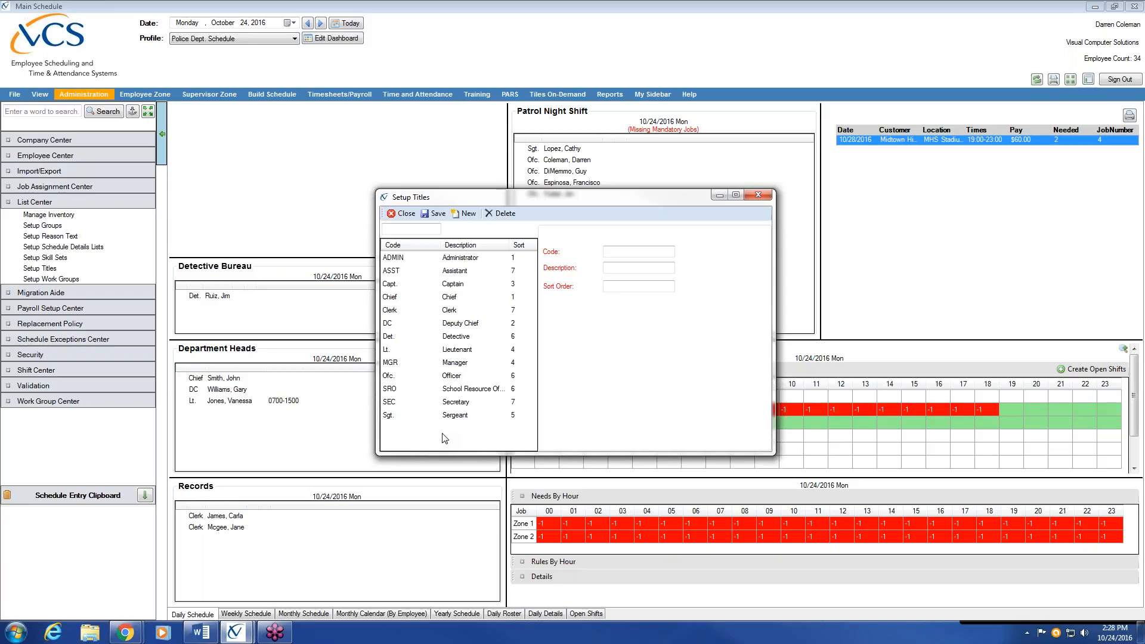
Select the Ofc. row to show Officer with sort order 6, then move the Setup Titles window aside
{"action": "left_click", "coordinate": [444, 377]}
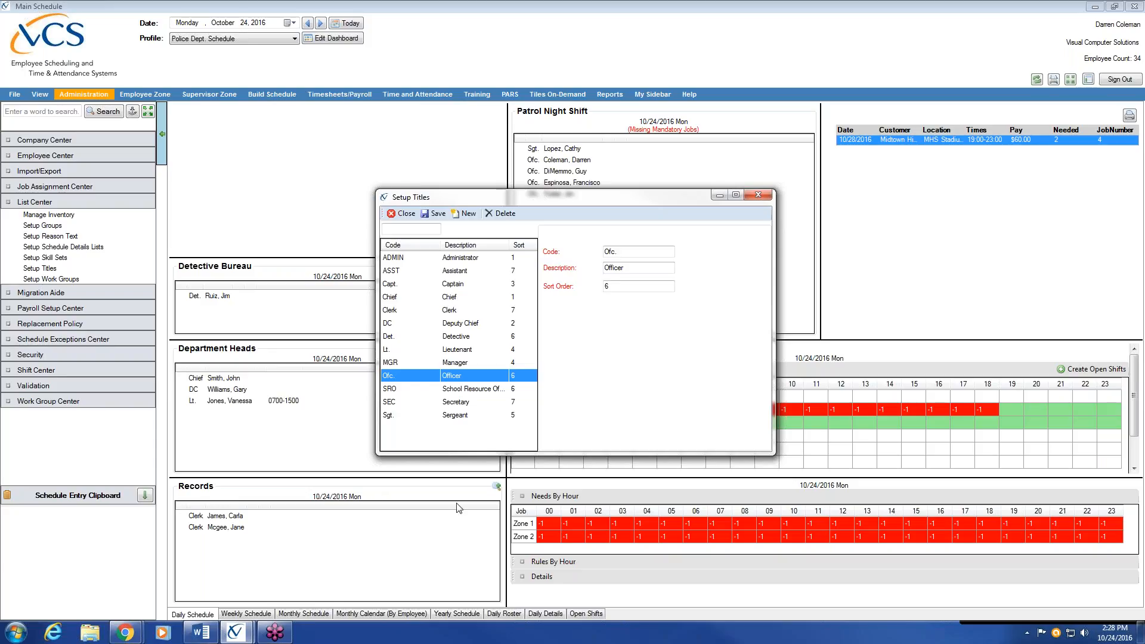
{"action": "left_click", "coordinate": [620, 252]}
{"action": "left_click", "coordinate": [641, 287]}
{"action": "left_click_drag", "start_coordinate": [607, 198], "coordinate": [781, 285]}
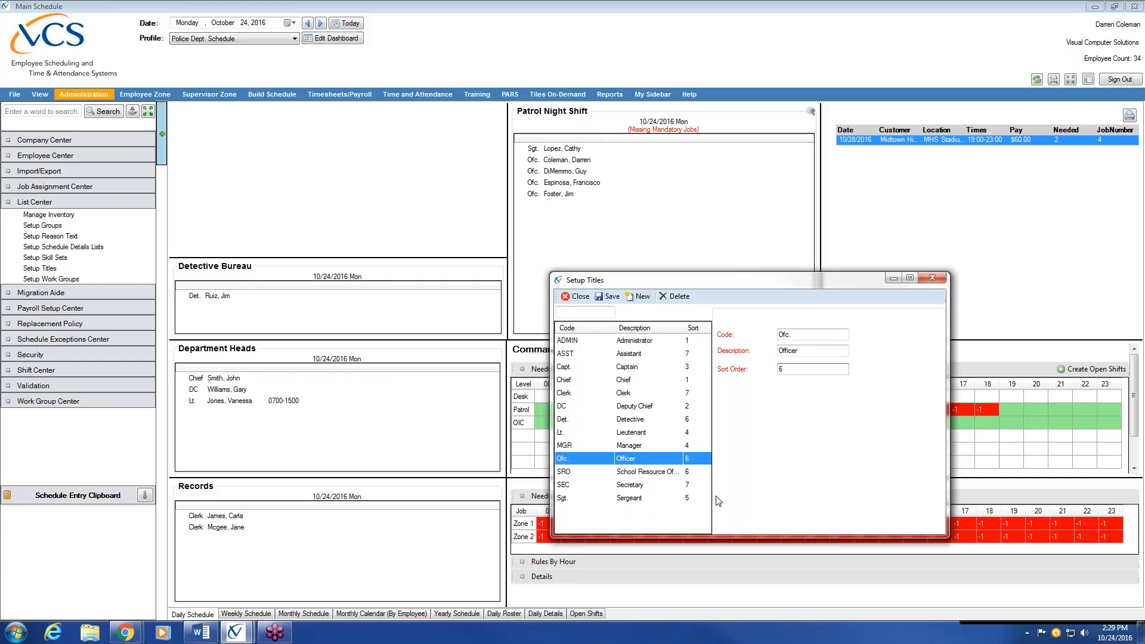
{"action": "left_click", "coordinate": [642, 383]}
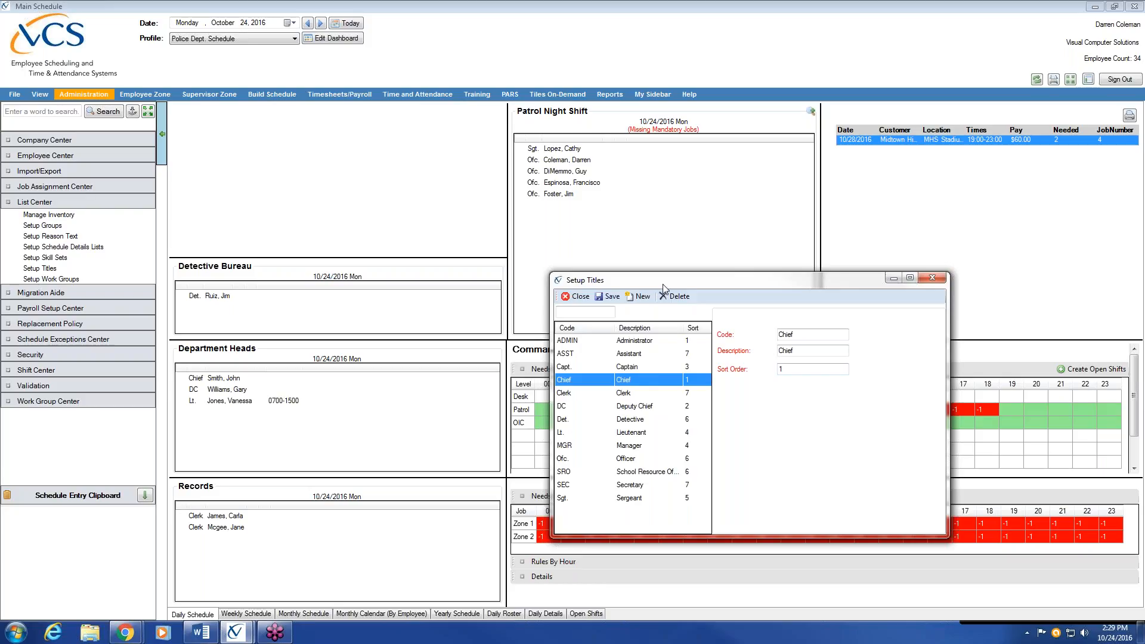
{"action": "left_click_drag", "start_coordinate": [664, 288], "coordinate": [562, 257]}
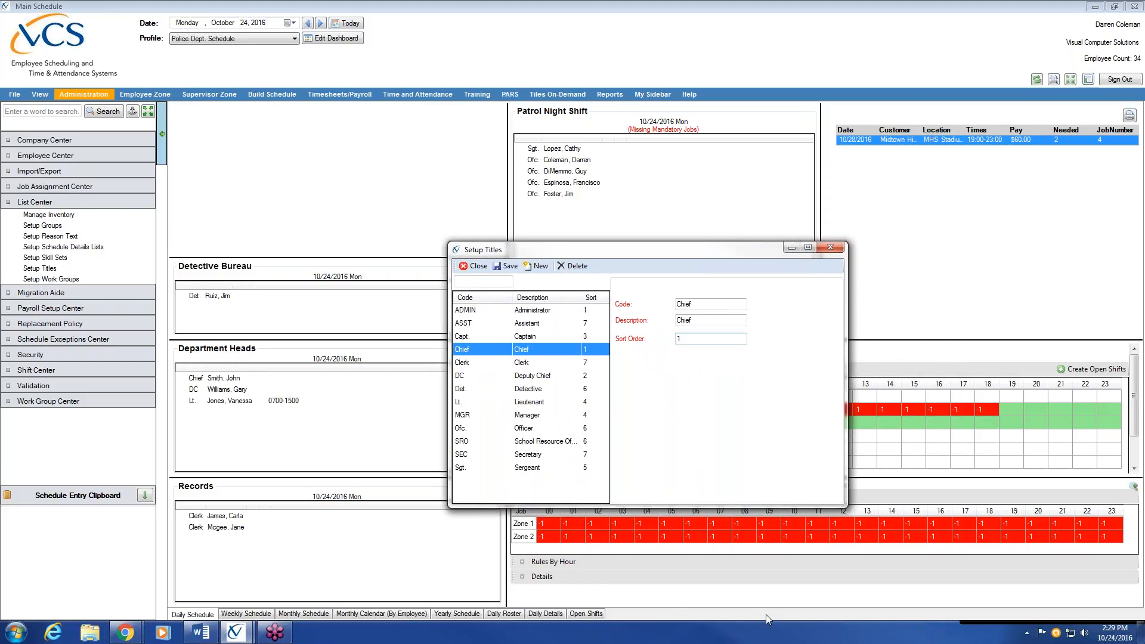
{"action": "left_click", "coordinate": [523, 380]}
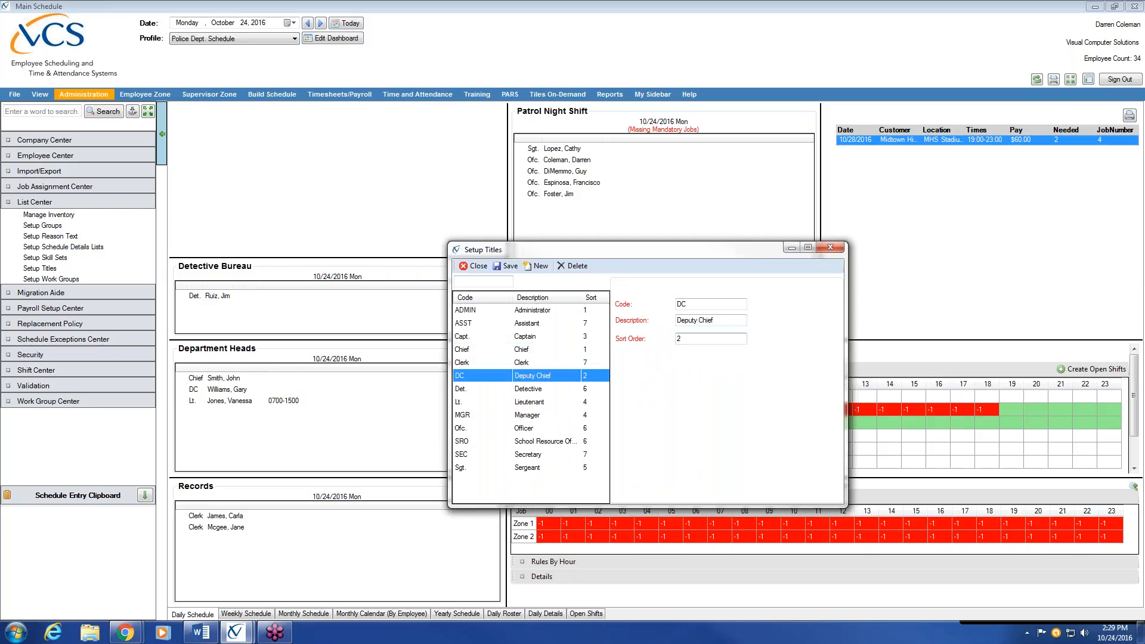
{"action": "left_click", "coordinate": [544, 338]}
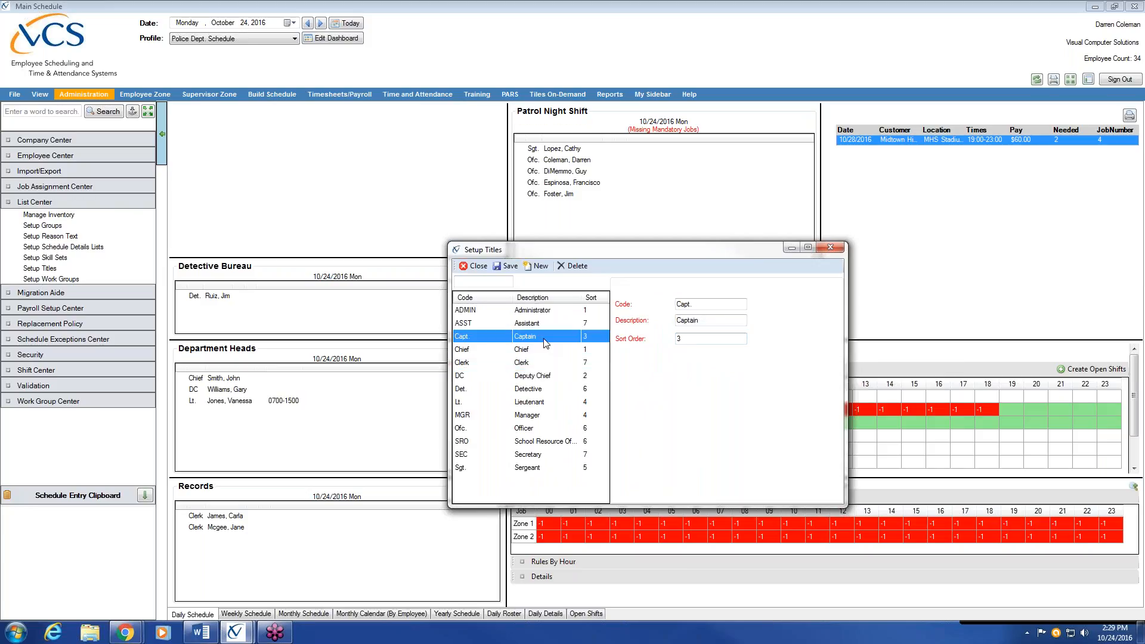
{"action": "left_click", "coordinate": [539, 403]}
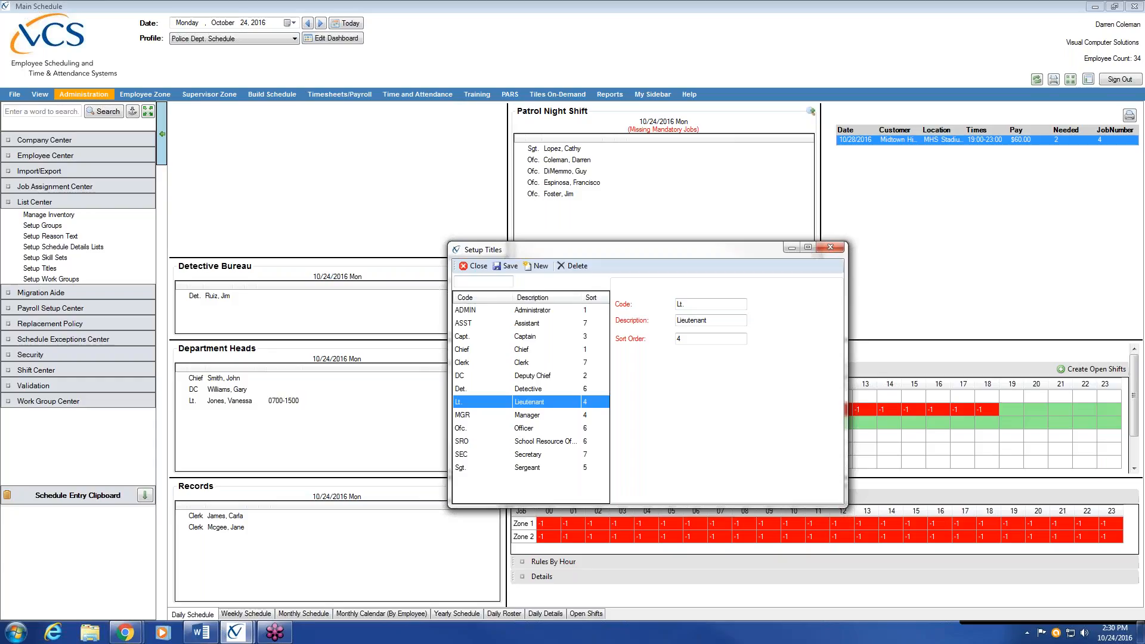
{"action": "left_click", "coordinate": [534, 365]}
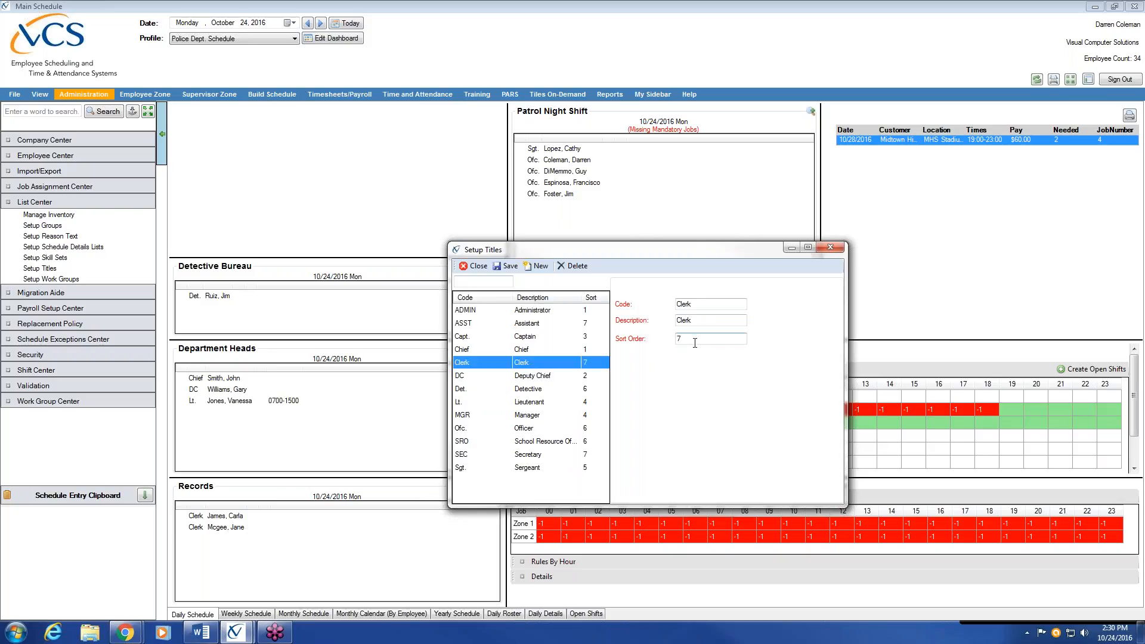
{"action": "left_click_drag", "start_coordinate": [636, 250], "coordinate": [638, 249]}
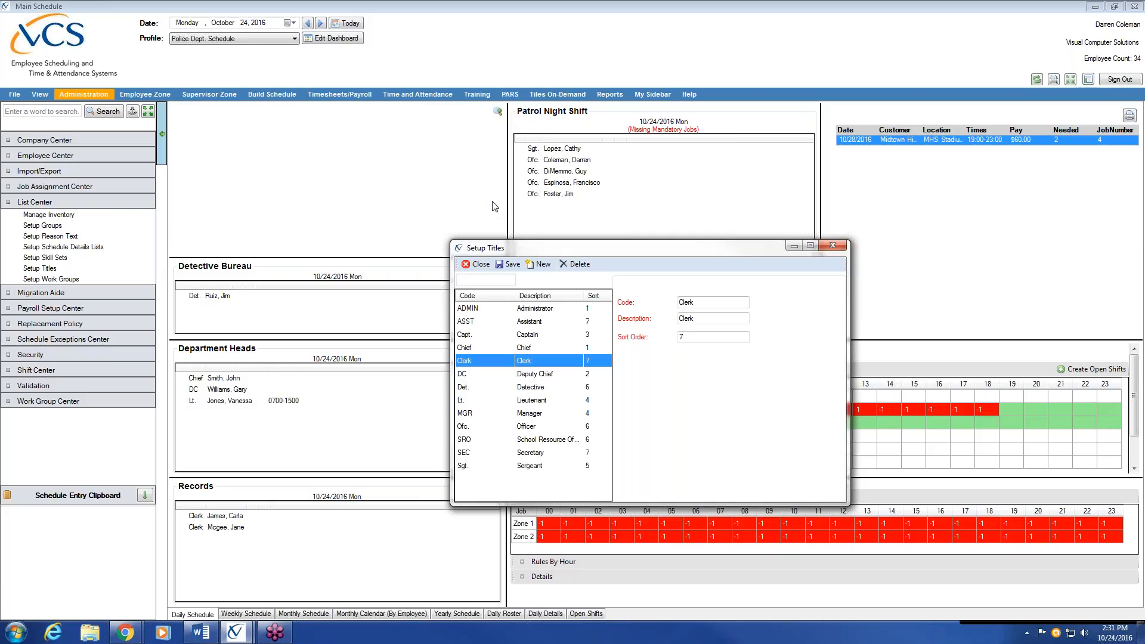
{"action": "left_click", "coordinate": [531, 388]}
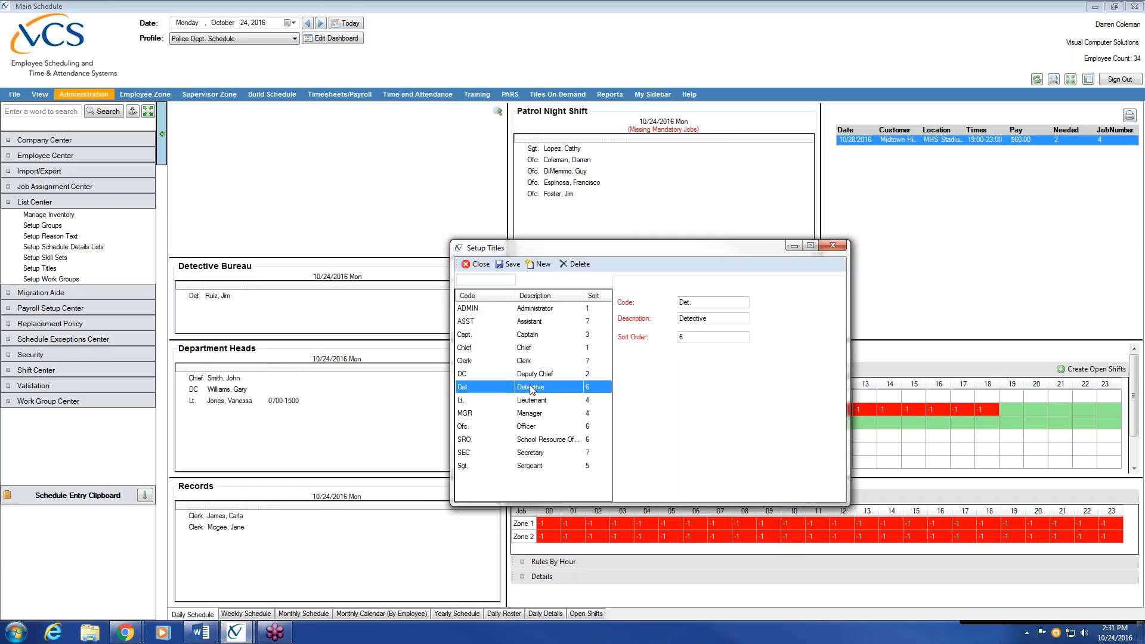
{"action": "left_click", "coordinate": [533, 428]}
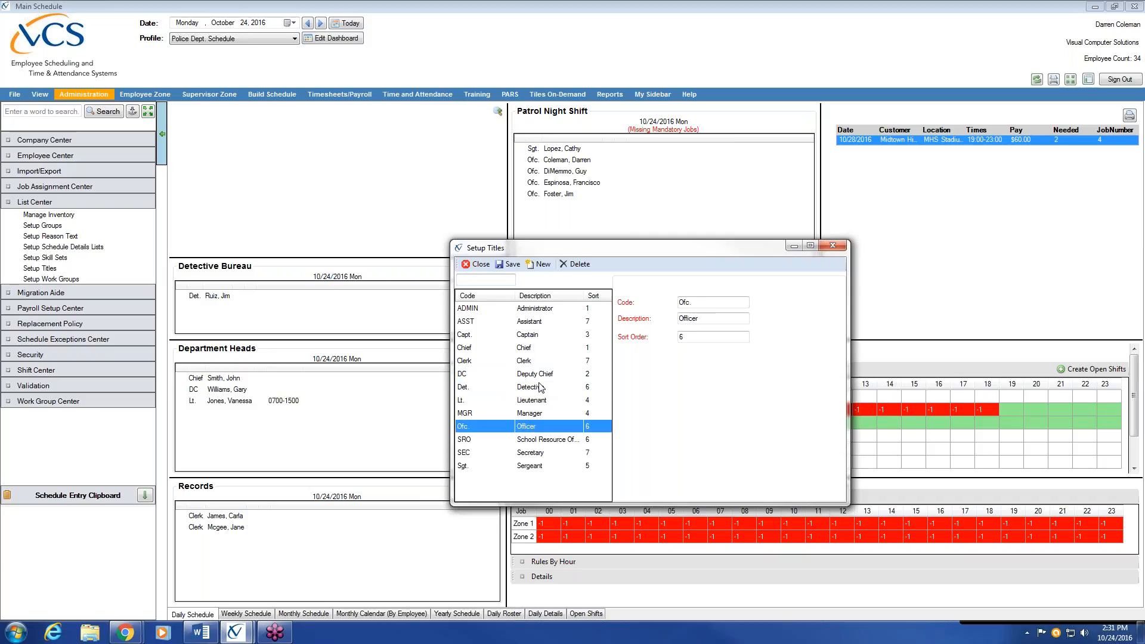
{"action": "left_click", "coordinate": [539, 387]}
{"action": "left_click", "coordinate": [533, 425]}
{"action": "left_click", "coordinate": [534, 389]}
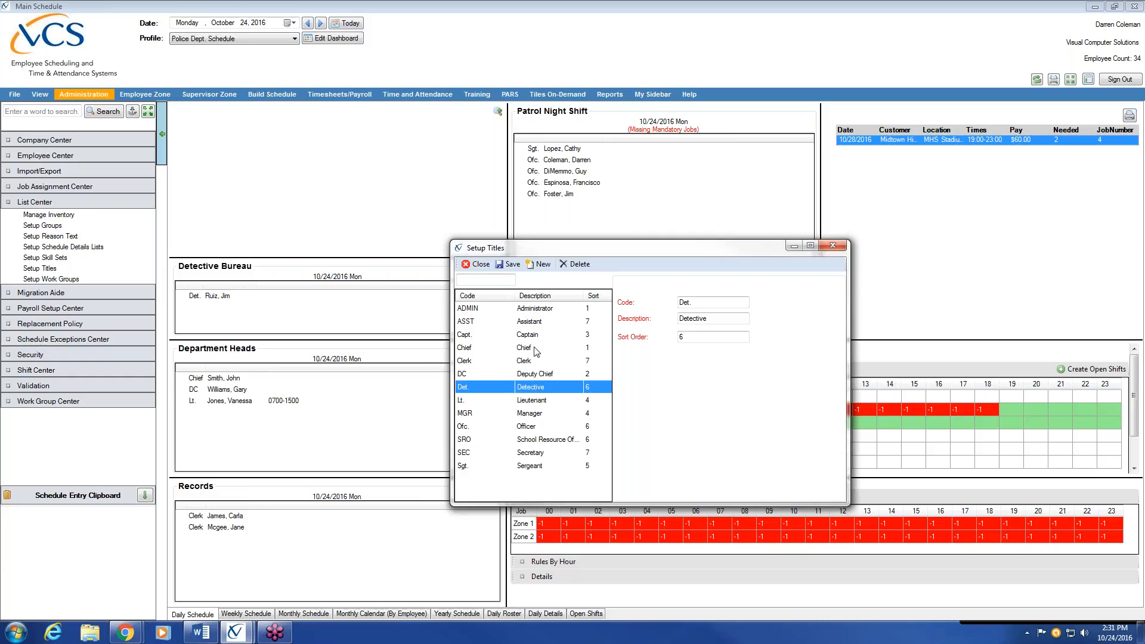
Create a Setup Titles entry with code CPL, description Corporal and sort order 6, and save it
{"action": "left_click", "coordinate": [543, 265]}
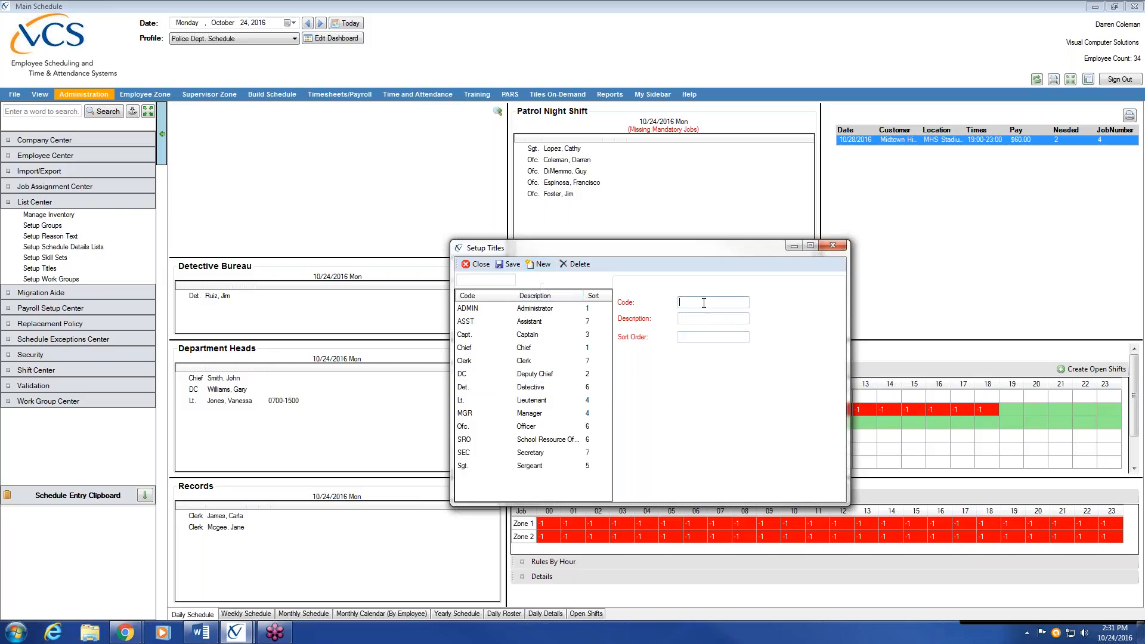
{"action": "type", "text": "CPL"}
{"action": "key", "text": "Tab"}
{"action": "type", "text": "Corporal"}
{"action": "key", "text": "Tab"}
{"action": "type", "text": "6"}
{"action": "left_click", "coordinate": [723, 303]}
{"action": "left_click", "coordinate": [717, 317]}
{"action": "key", "text": "Tab"}
{"action": "left_click", "coordinate": [510, 265]}
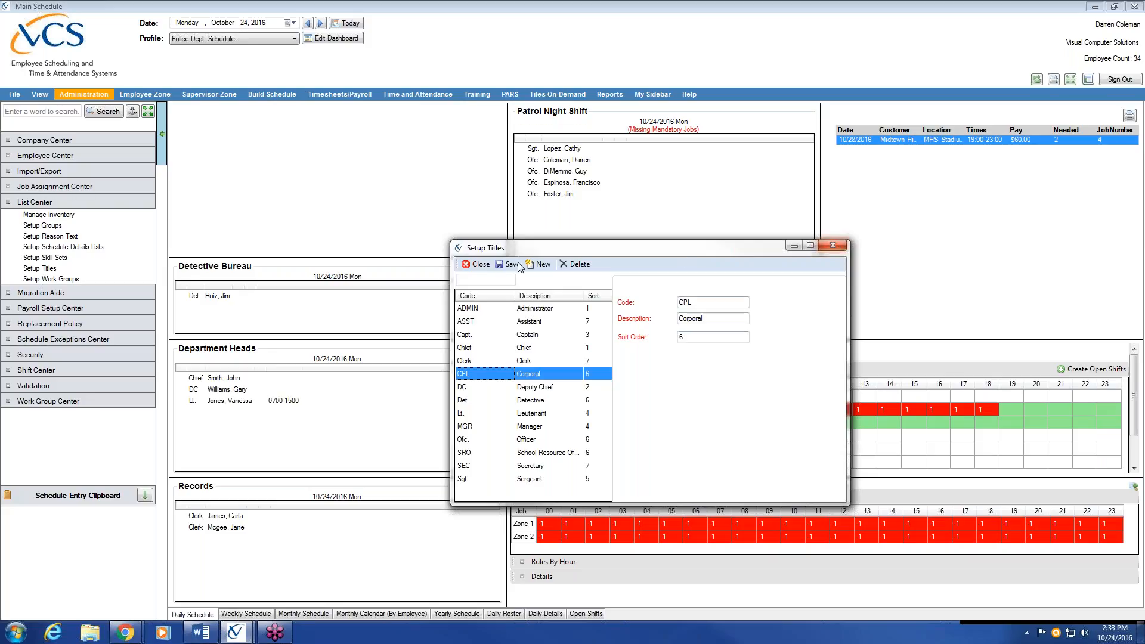
Close Setup Titles and open Setup Groups, showing 14 group codes from ADMIN to TRAFF
{"action": "left_click", "coordinate": [479, 265]}
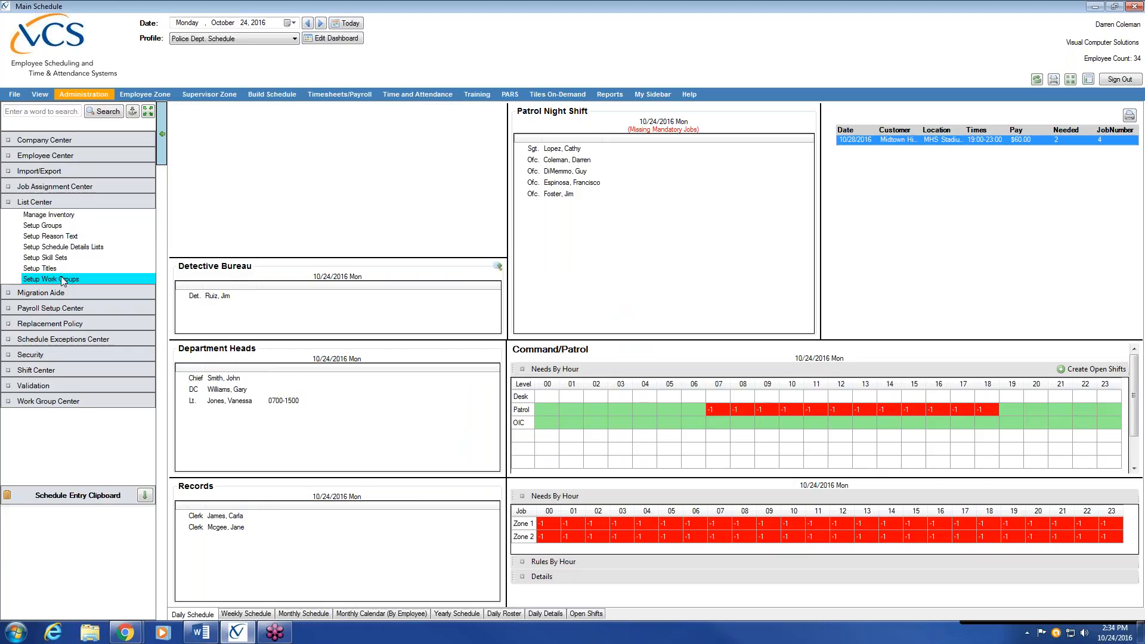
{"action": "left_click", "coordinate": [66, 229]}
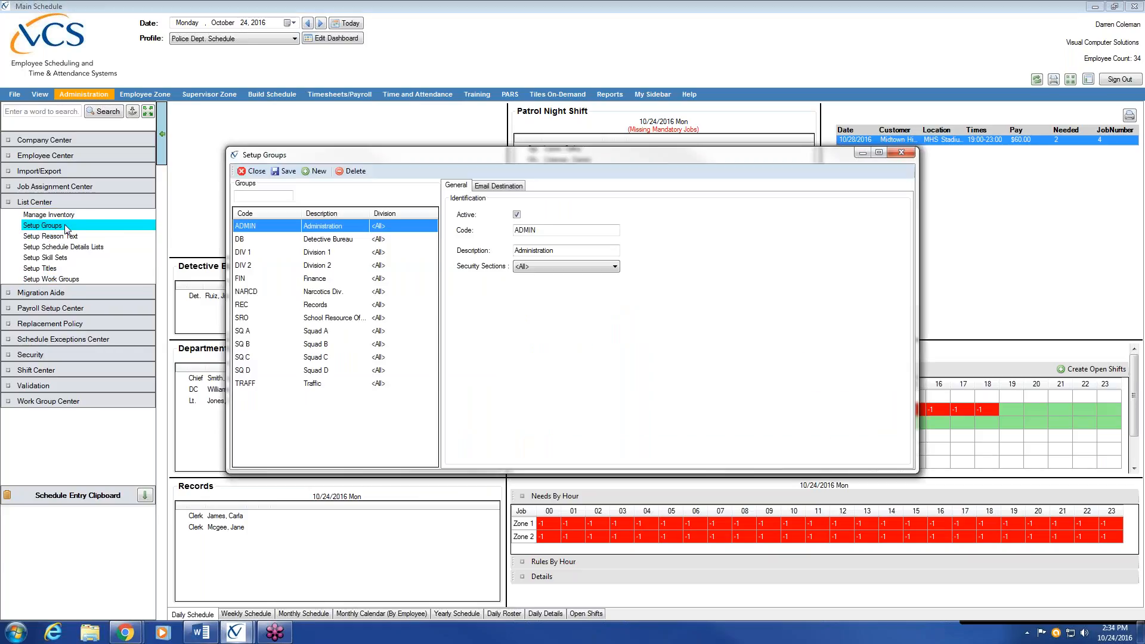
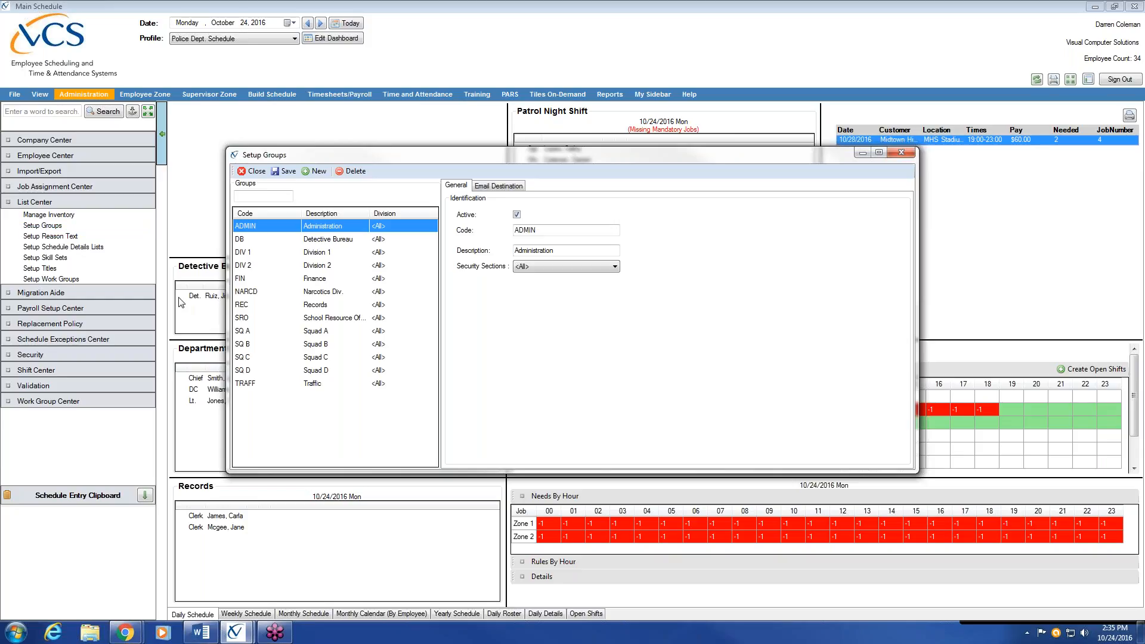
Minimize the Setup Groups window to reveal the 10/24/2016 daily schedule dashboard
{"action": "left_click", "coordinate": [862, 153]}
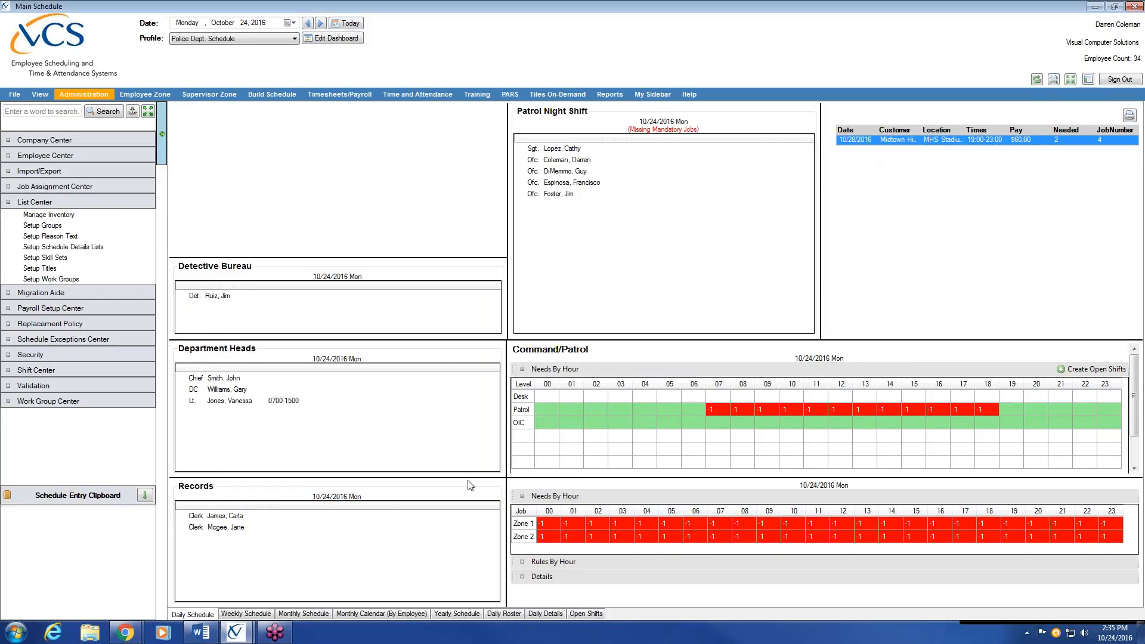
Show the Police Dept. weekly schedule for 10/23–10/29/2016
{"action": "left_click", "coordinate": [263, 616]}
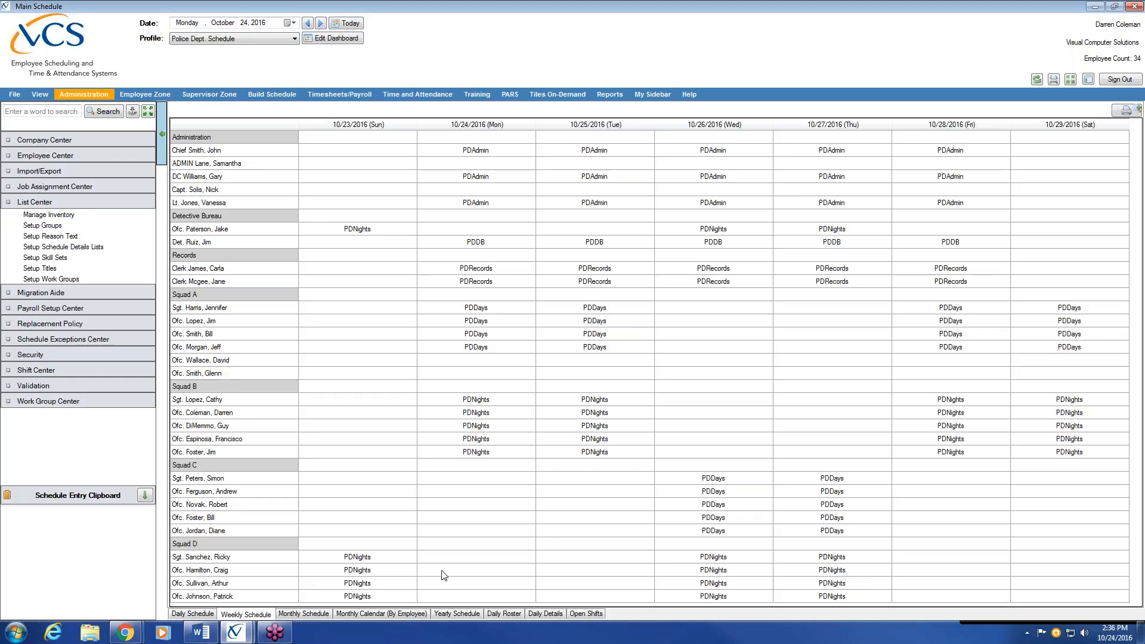
View the monthly schedule, return to the daily schedule, and list the Reports categories
{"action": "left_click", "coordinate": [297, 614]}
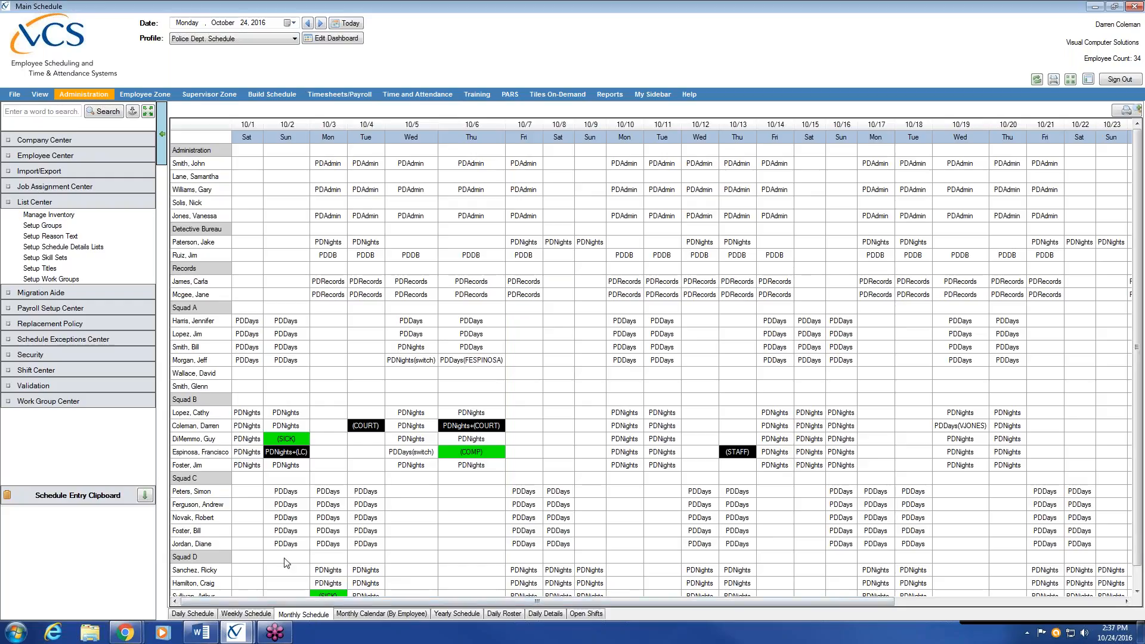
{"action": "left_click", "coordinate": [202, 615]}
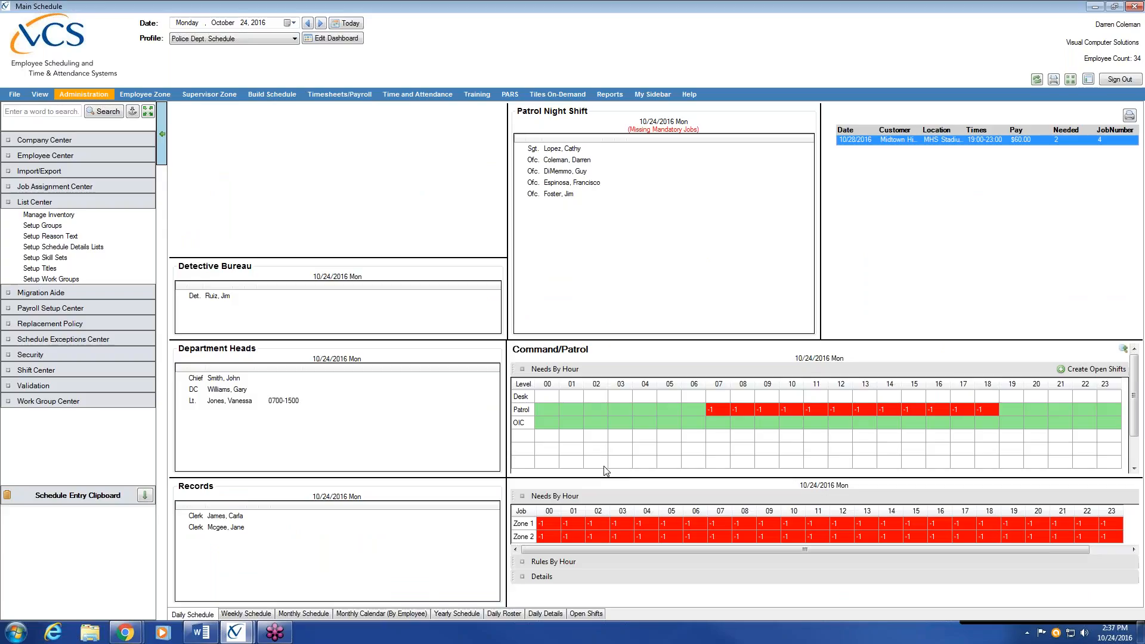
{"action": "left_click", "coordinate": [611, 96]}
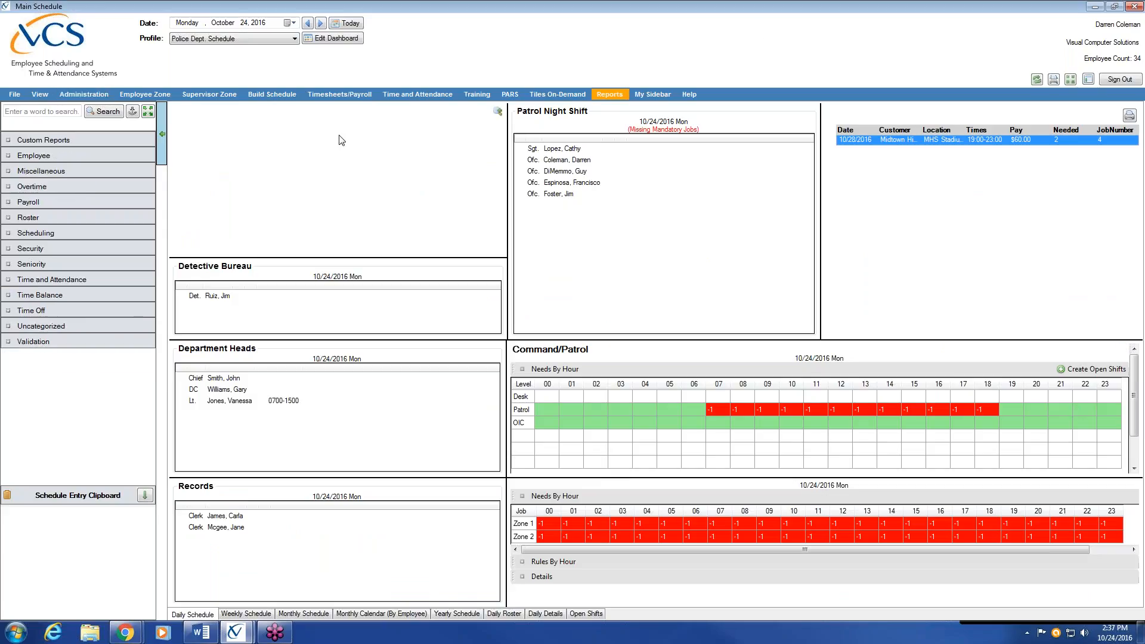
Expand the report categories and open the Overtime Activity Report for 01/01/2016–12/31/2016
{"action": "left_click", "coordinate": [41, 140]}
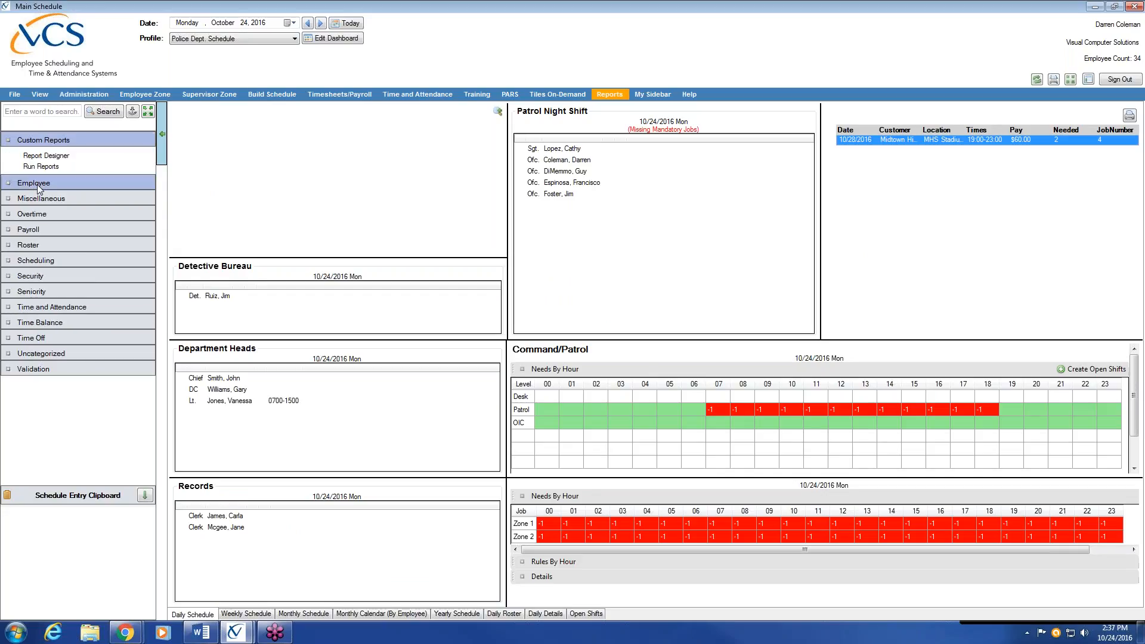
{"action": "left_click", "coordinate": [37, 184]}
{"action": "left_click", "coordinate": [37, 262]}
{"action": "left_click", "coordinate": [31, 321]}
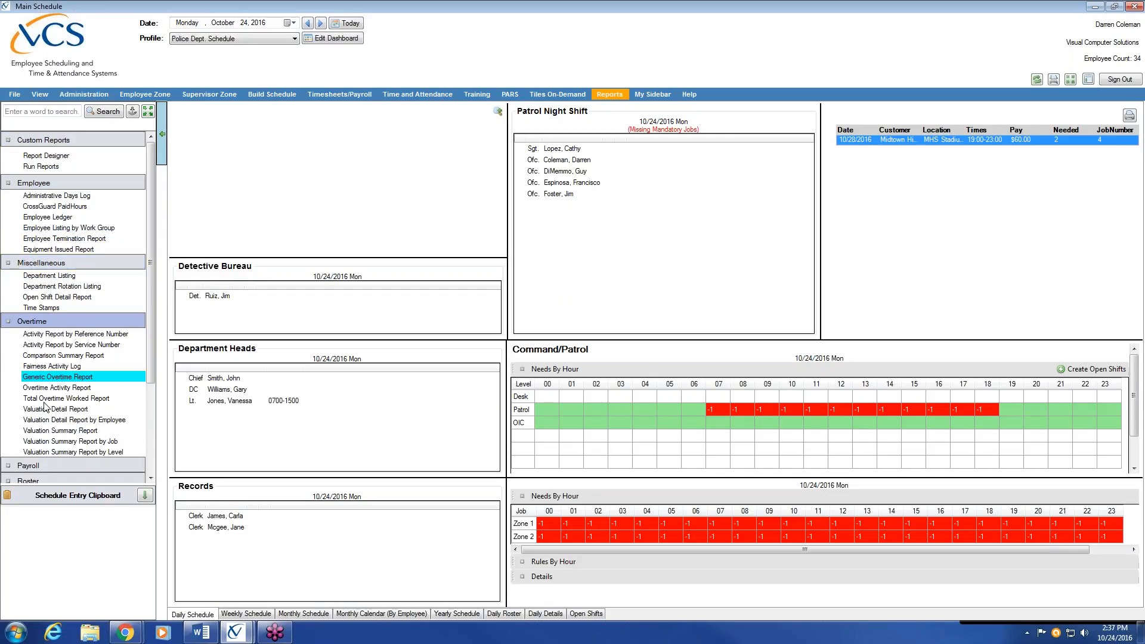
{"action": "left_click", "coordinate": [28, 466]}
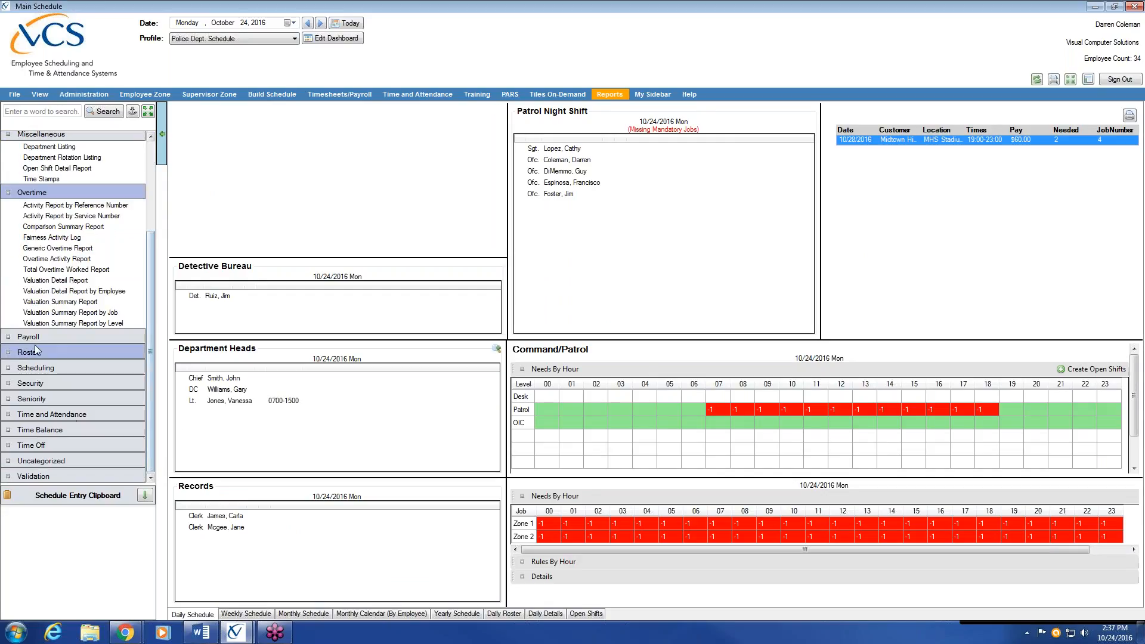
{"action": "left_click_drag", "start_coordinate": [152, 390], "coordinate": [150, 334]}
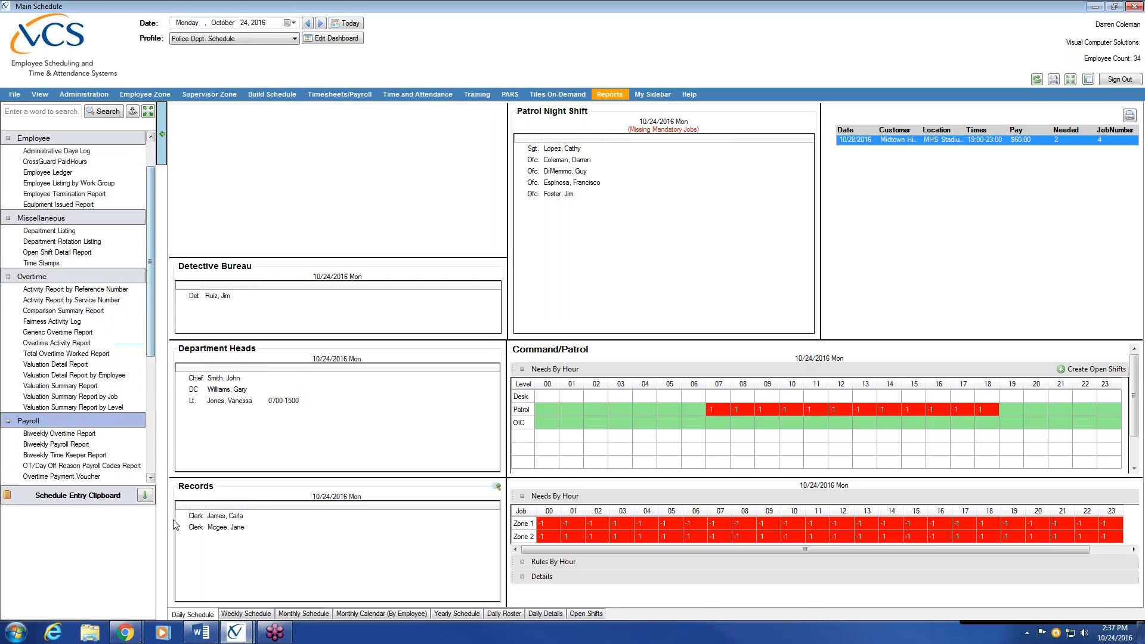
{"action": "left_click", "coordinate": [77, 344]}
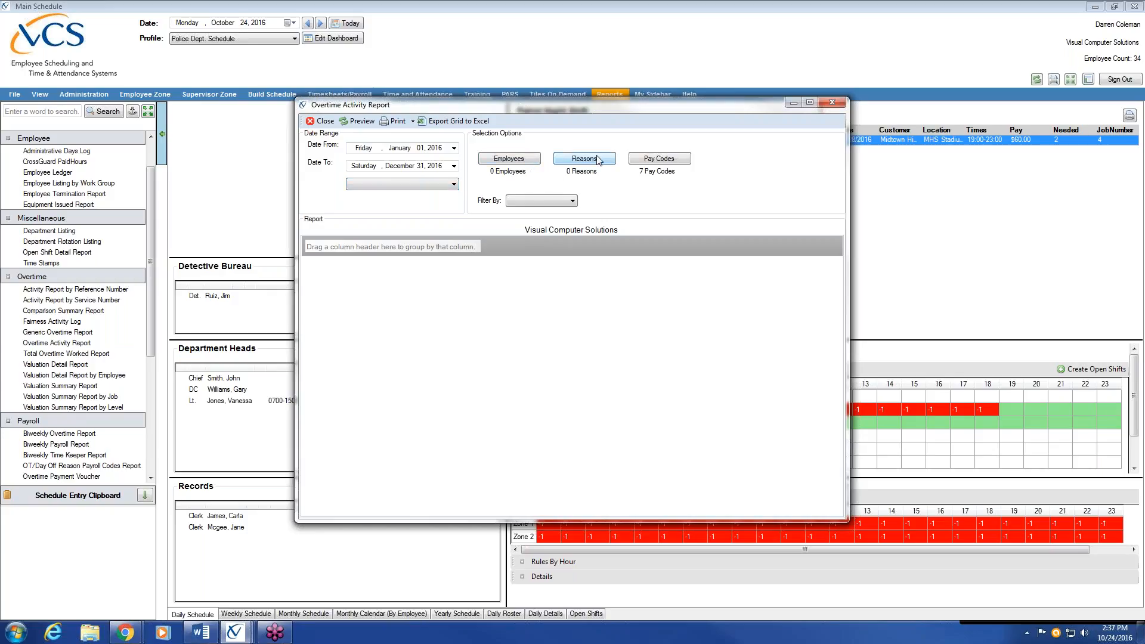
Filter the report's employee picker to the Squad A group
{"action": "left_click", "coordinate": [508, 161]}
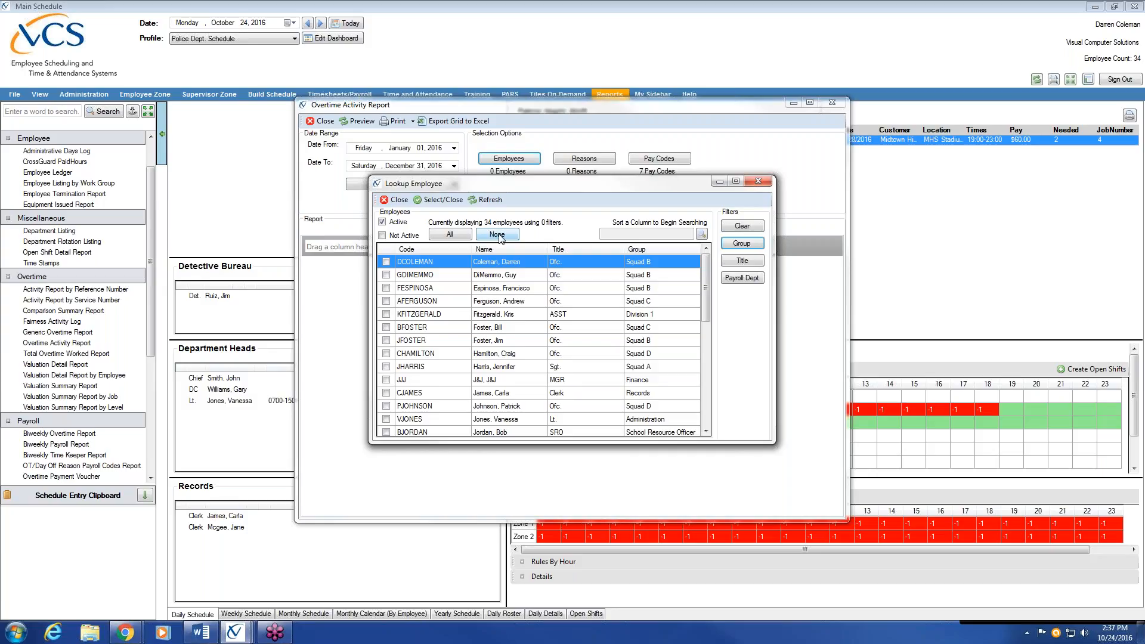
{"action": "left_click", "coordinate": [741, 244]}
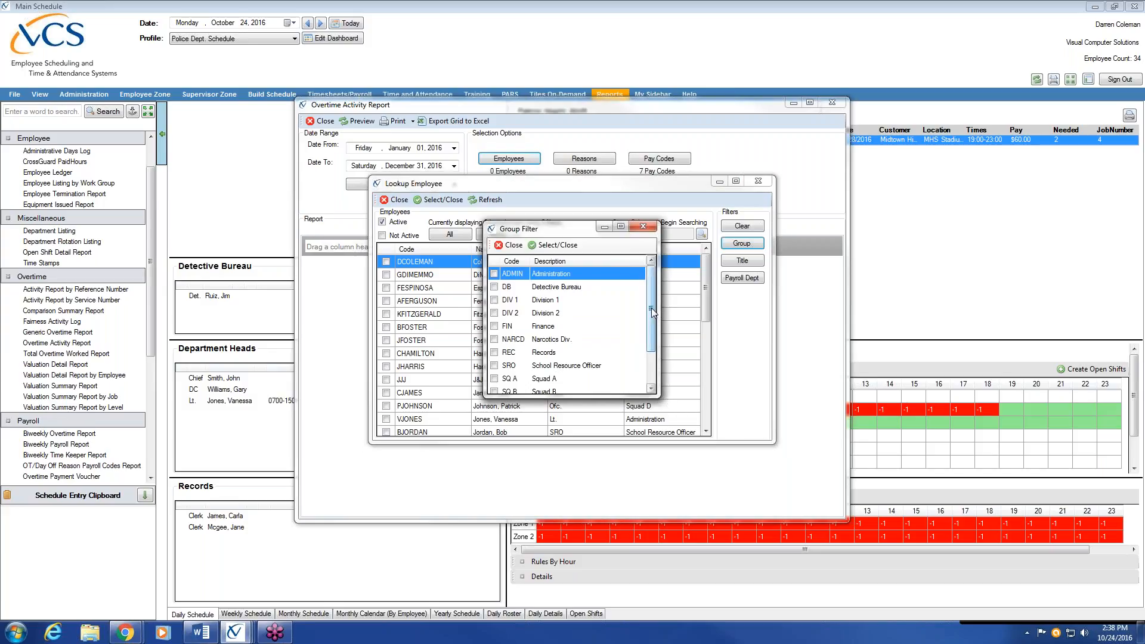
{"action": "left_click_drag", "start_coordinate": [652, 308], "coordinate": [659, 361]}
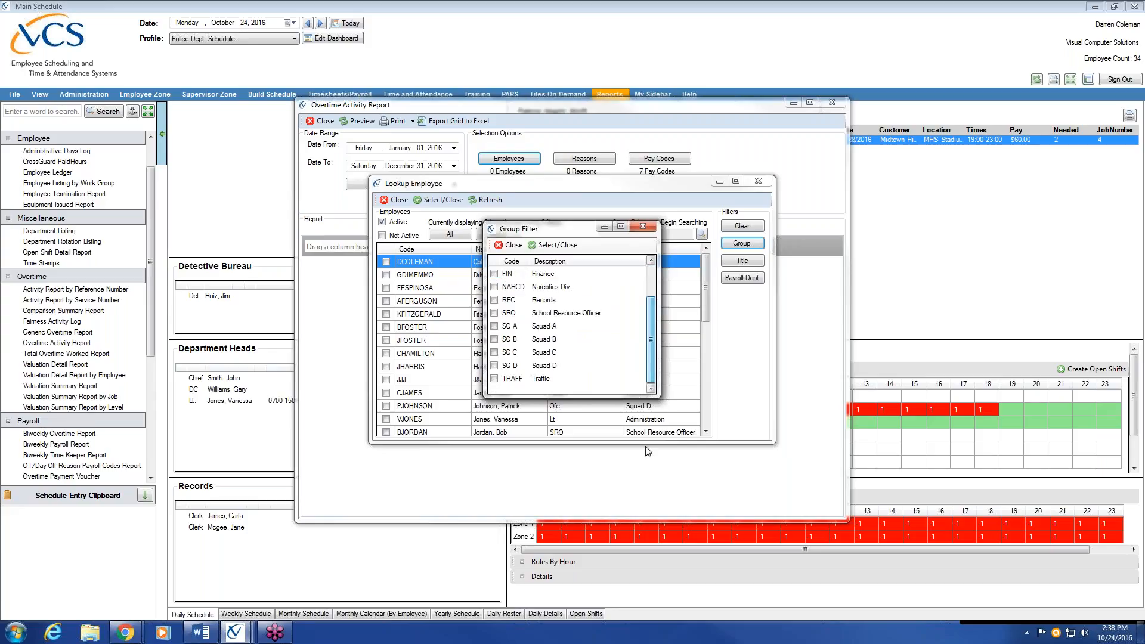
{"action": "left_click", "coordinate": [495, 327]}
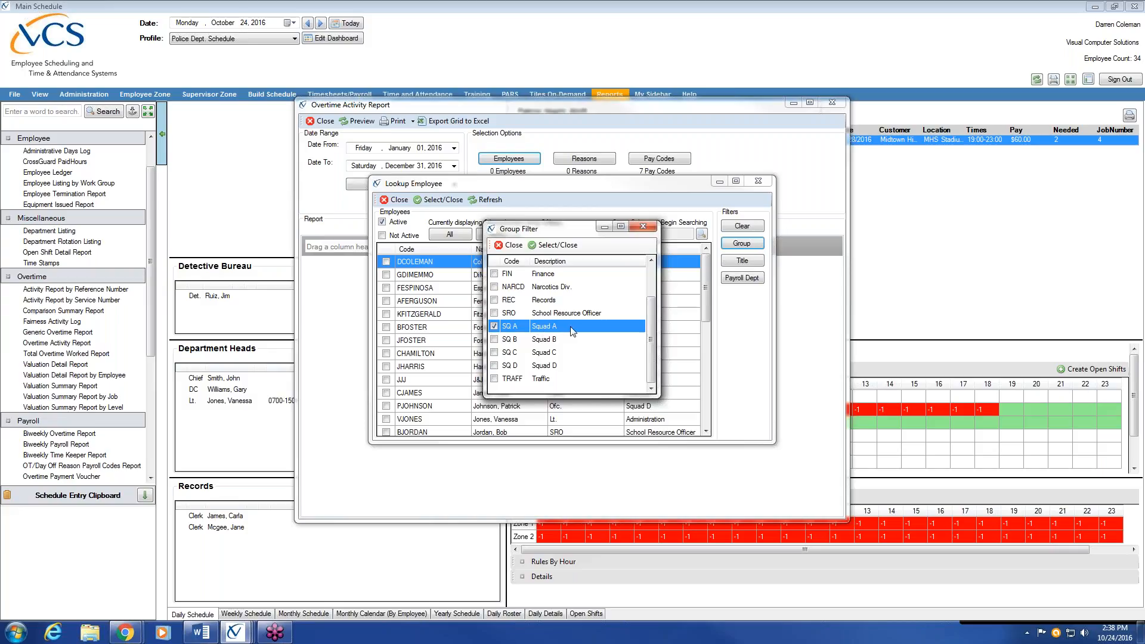
{"action": "left_click", "coordinate": [569, 249]}
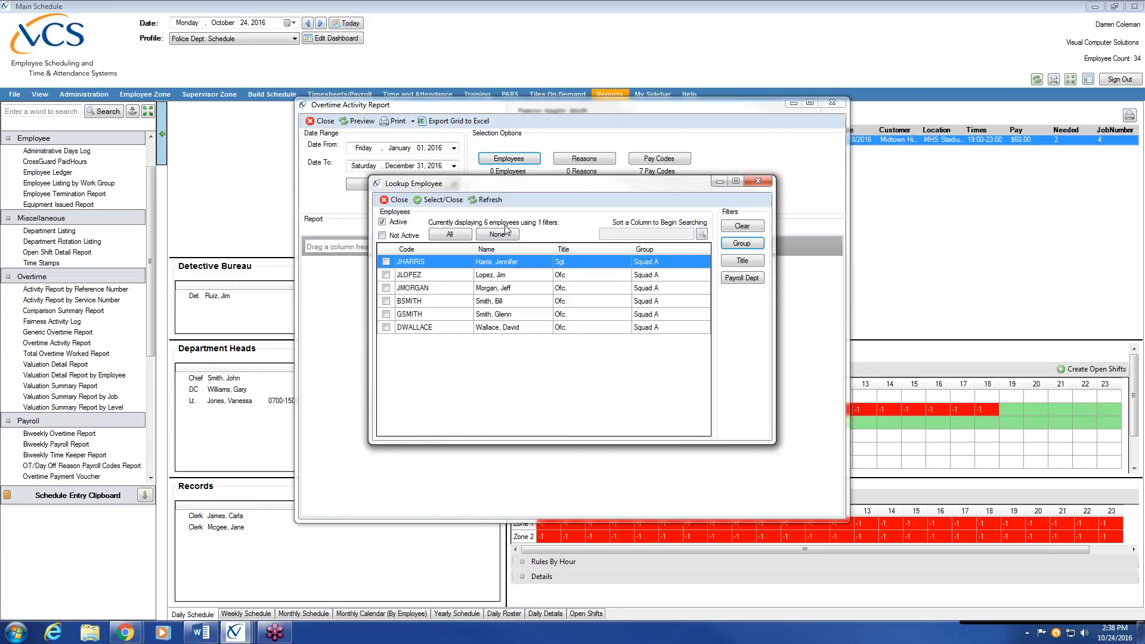
Select all six Squad A employees and confirm them for the report
{"action": "left_click", "coordinate": [386, 262]}
{"action": "left_click", "coordinate": [386, 275]}
{"action": "left_click", "coordinate": [386, 288]}
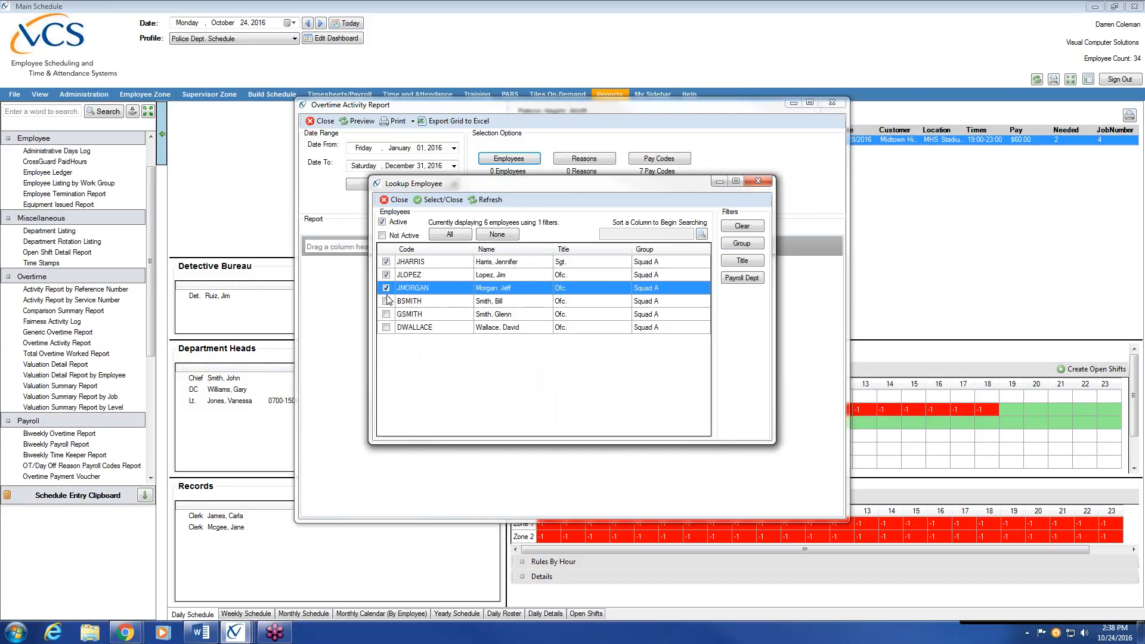
{"action": "left_click", "coordinate": [386, 301]}
{"action": "left_click", "coordinate": [386, 314]}
{"action": "left_click", "coordinate": [386, 328]}
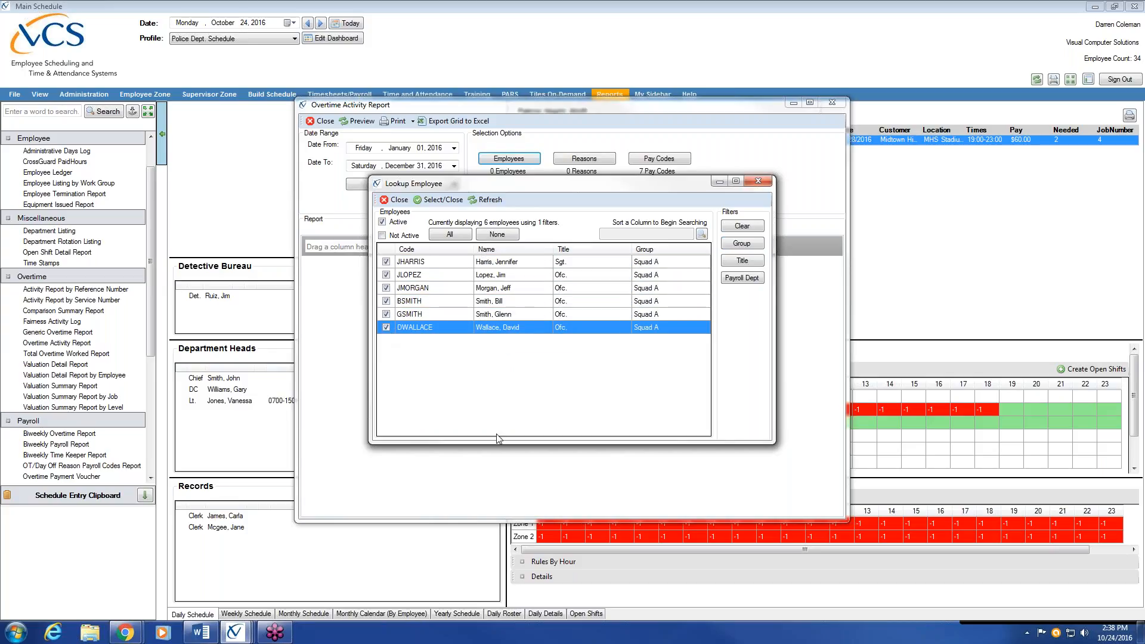
{"action": "left_click", "coordinate": [445, 201]}
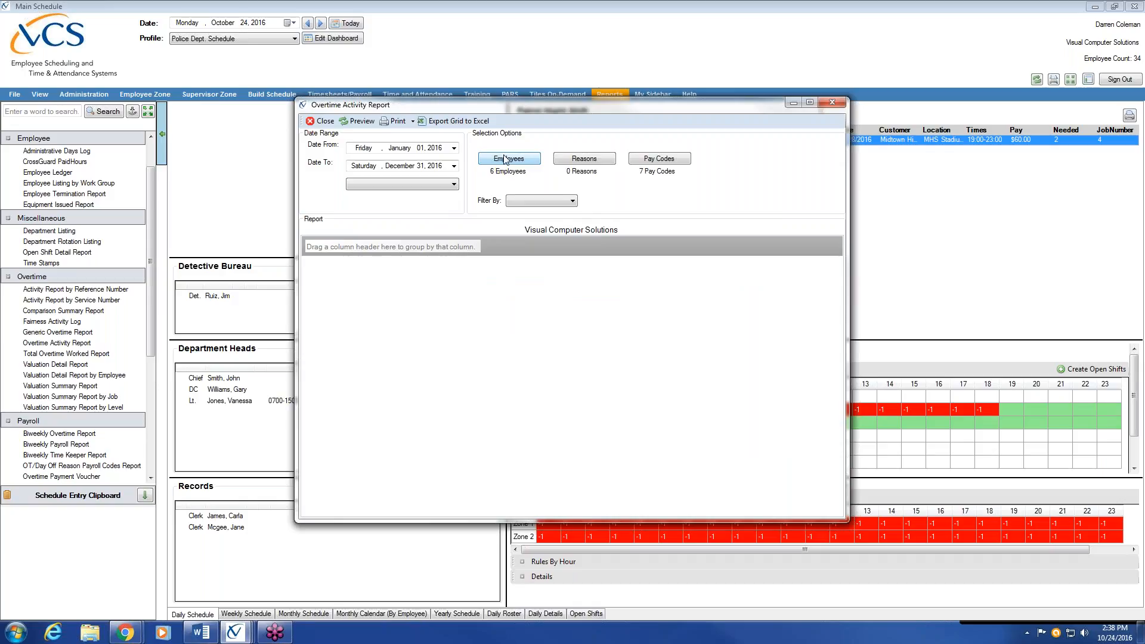
Limit the report to the Staffing Shortage (STAFF) reason, preview it, then close it
{"action": "left_click", "coordinate": [585, 158]}
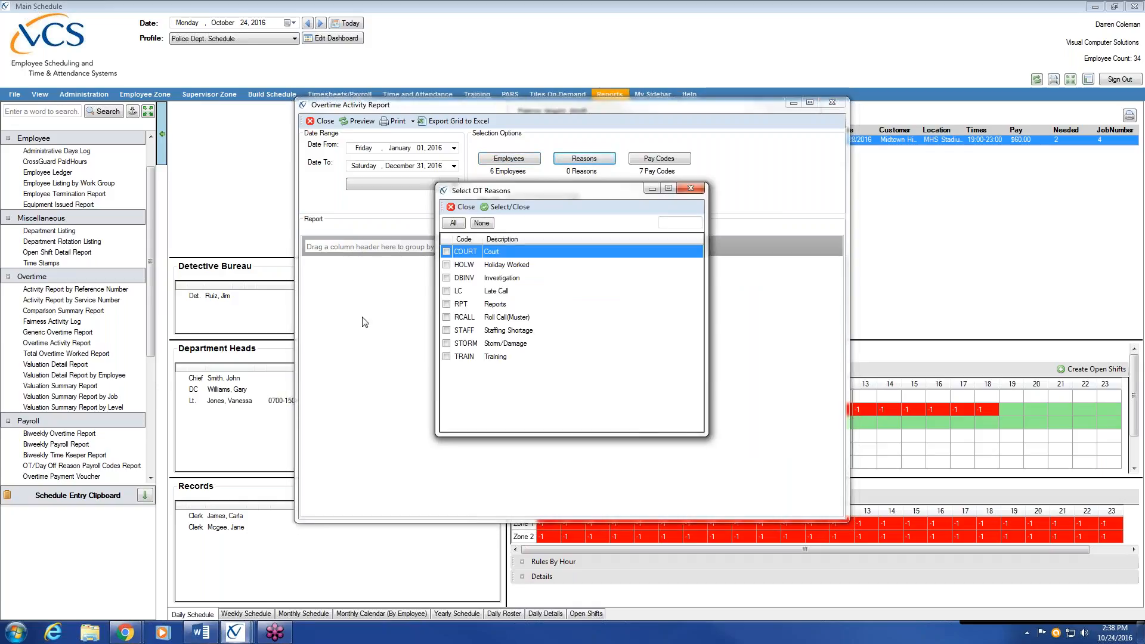
{"action": "left_click", "coordinate": [445, 330]}
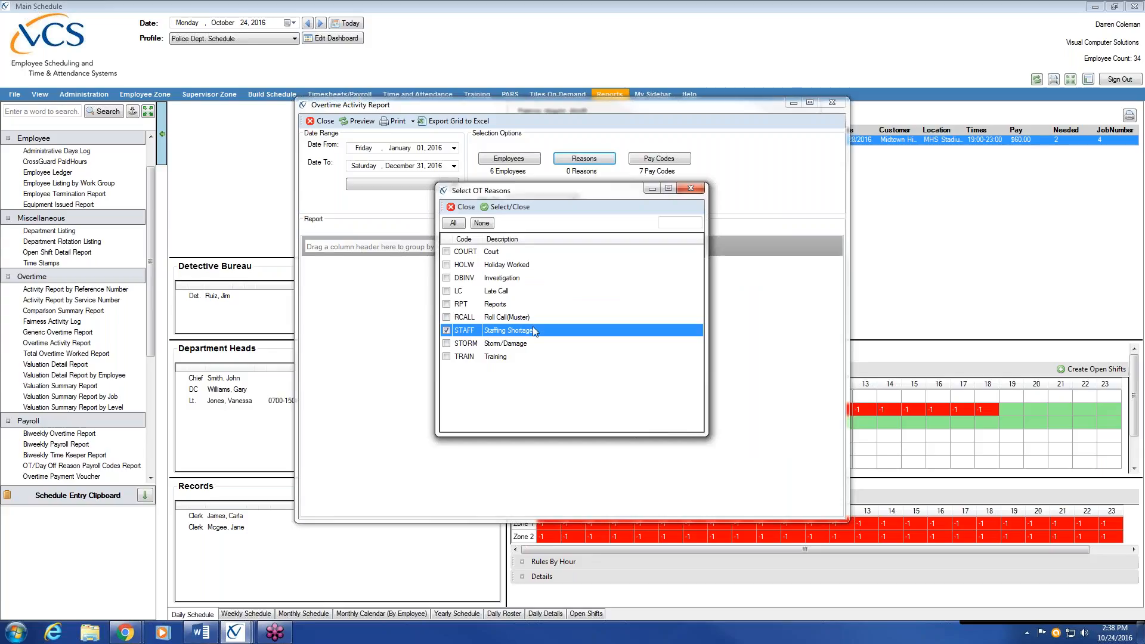
{"action": "left_click", "coordinate": [506, 207]}
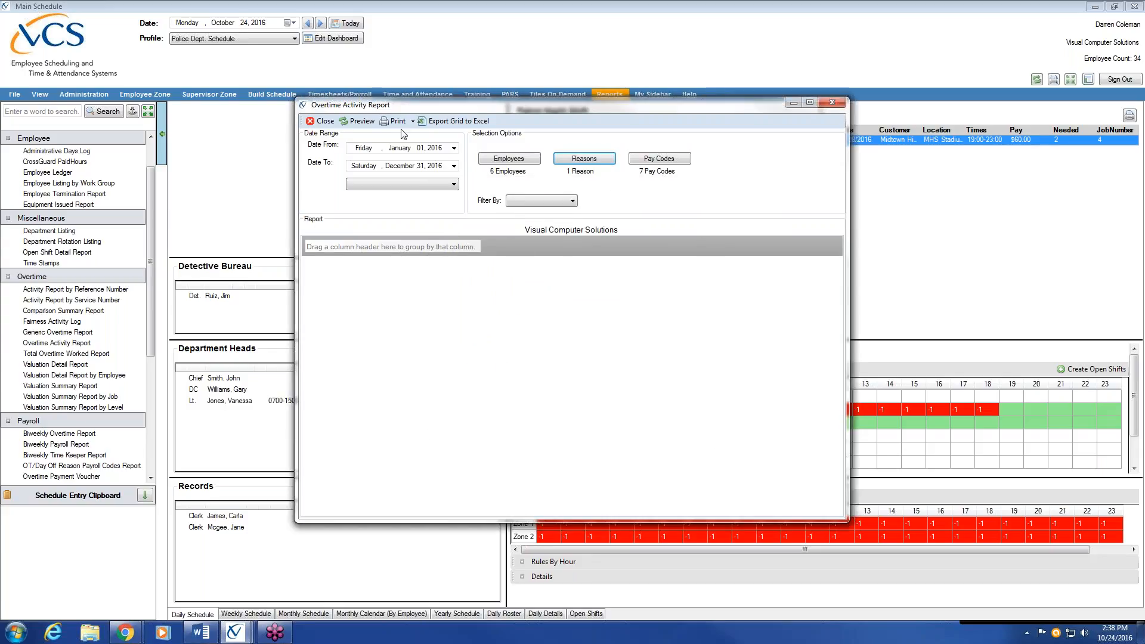
{"action": "left_click", "coordinate": [364, 123]}
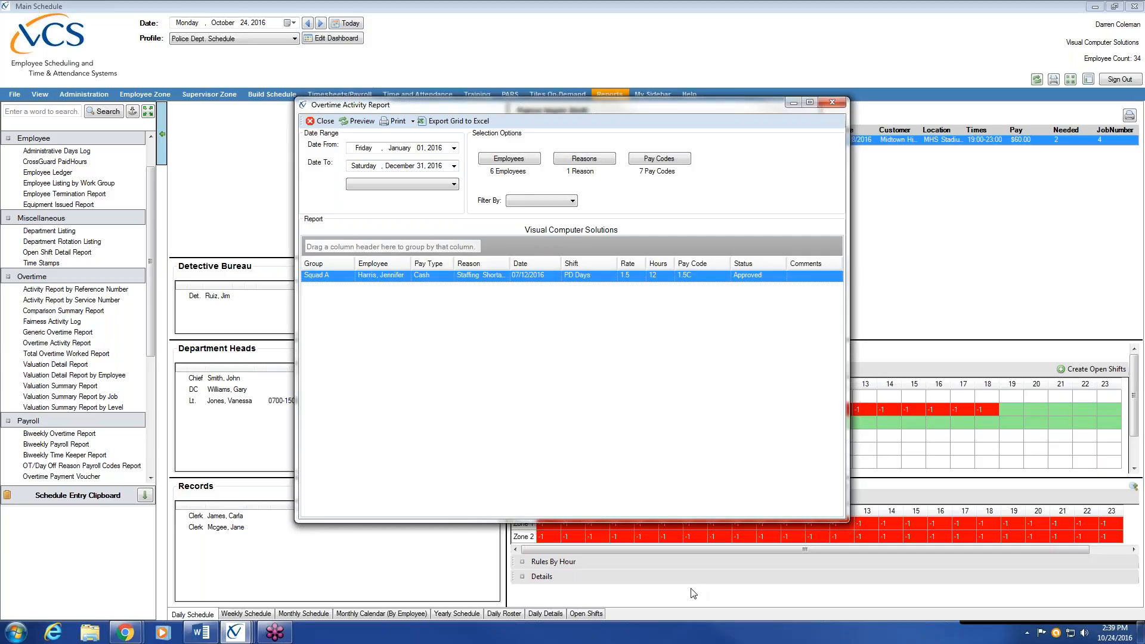
{"action": "left_click", "coordinate": [835, 101]}
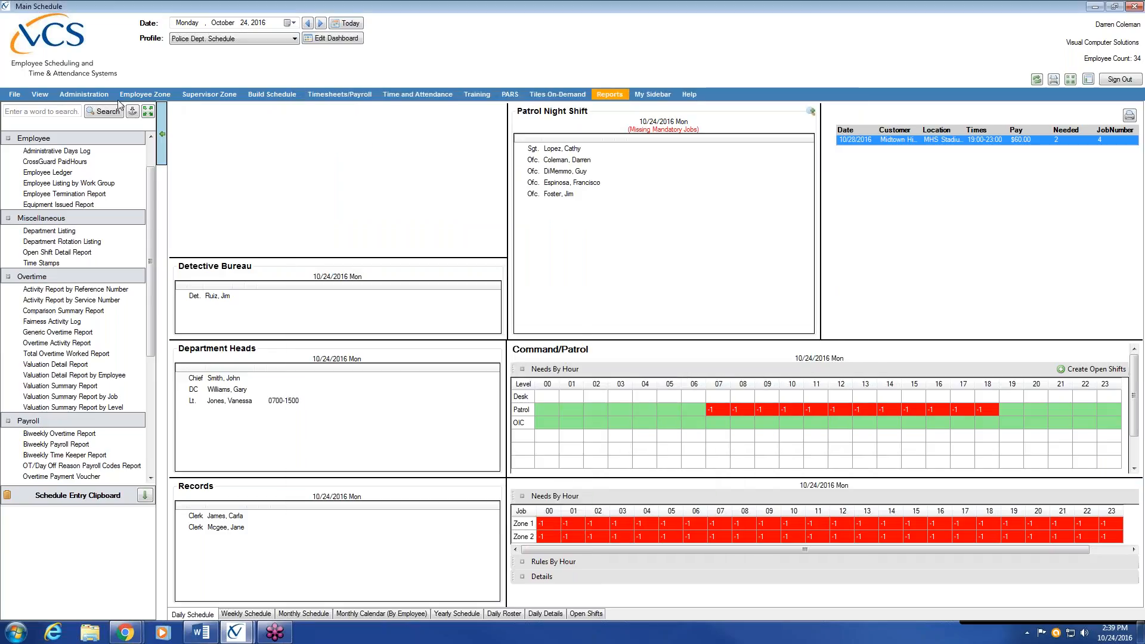
Open Setup Groups via Administration > List Center and show Squad A's Email Destination tab
{"action": "left_click", "coordinate": [93, 95]}
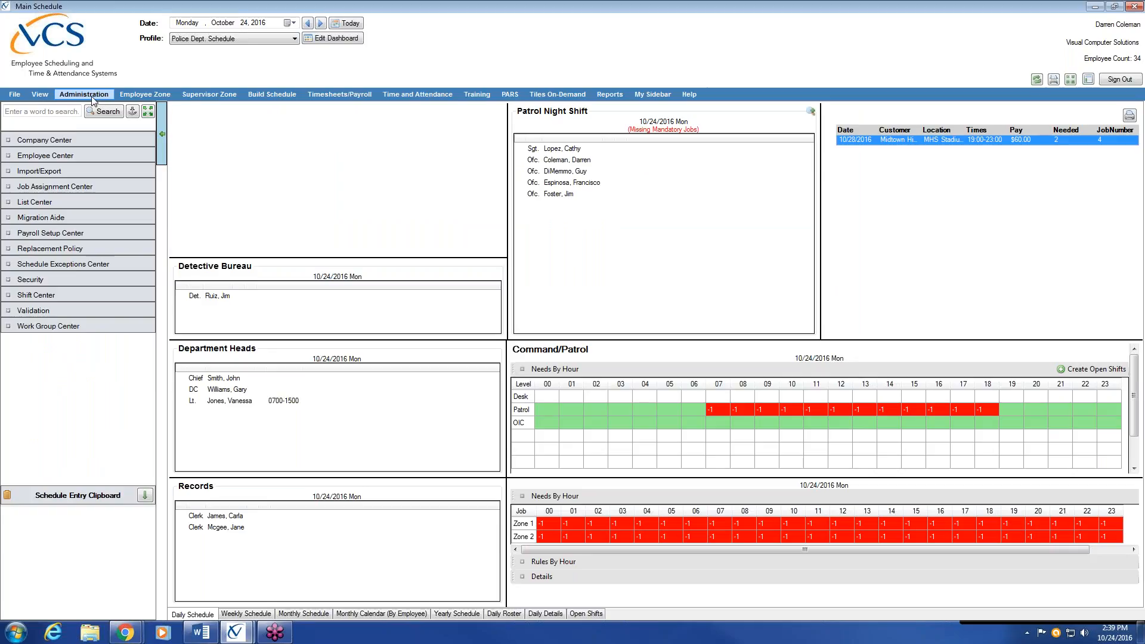
{"action": "left_click", "coordinate": [53, 203]}
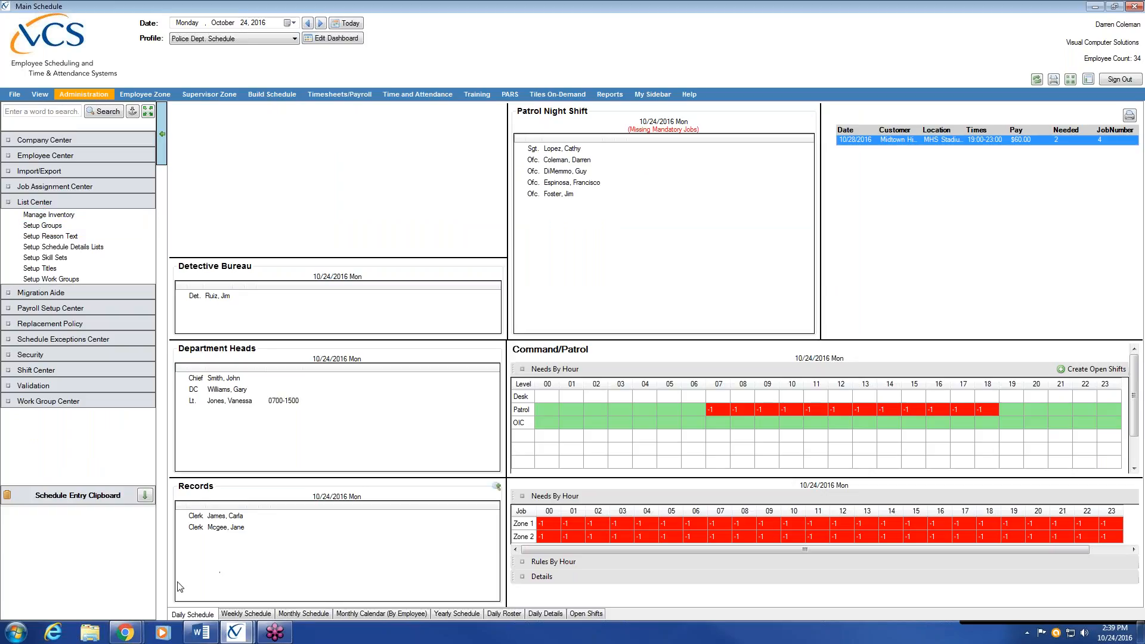
{"action": "mouse_move", "coordinate": [235, 633]}
{"action": "left_click", "coordinate": [299, 596]}
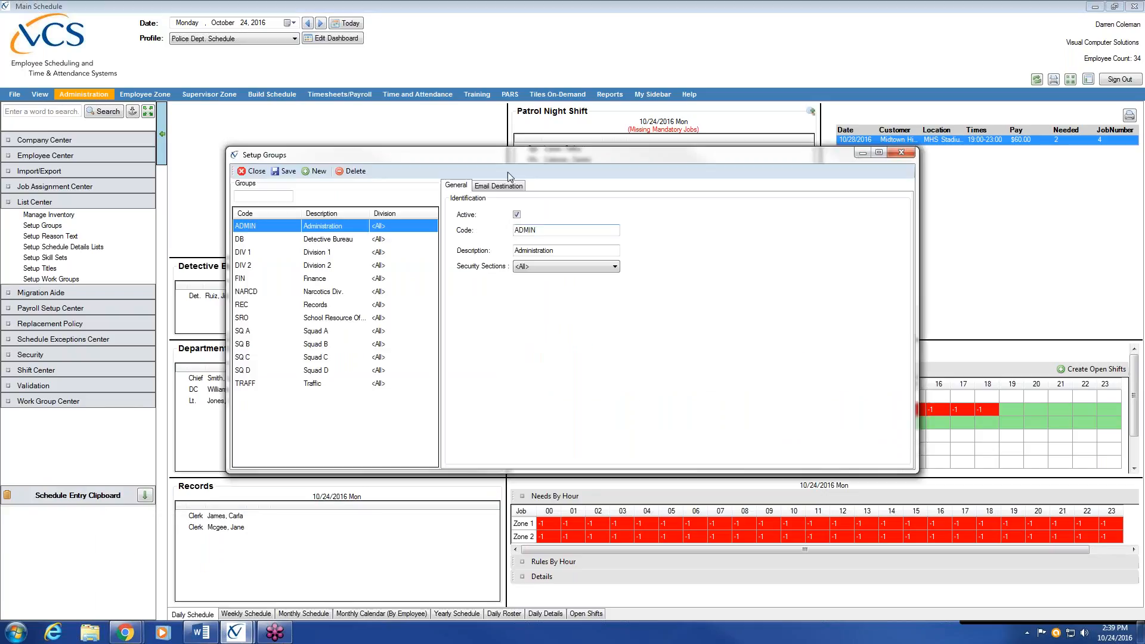
{"action": "left_click", "coordinate": [499, 185]}
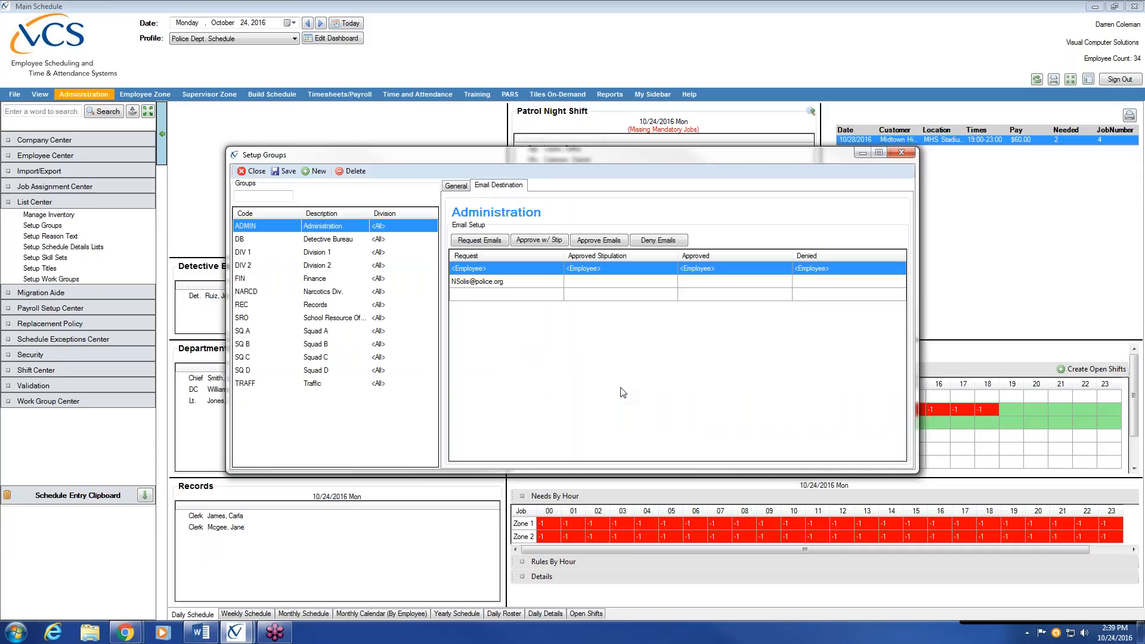
{"action": "left_click", "coordinate": [323, 335]}
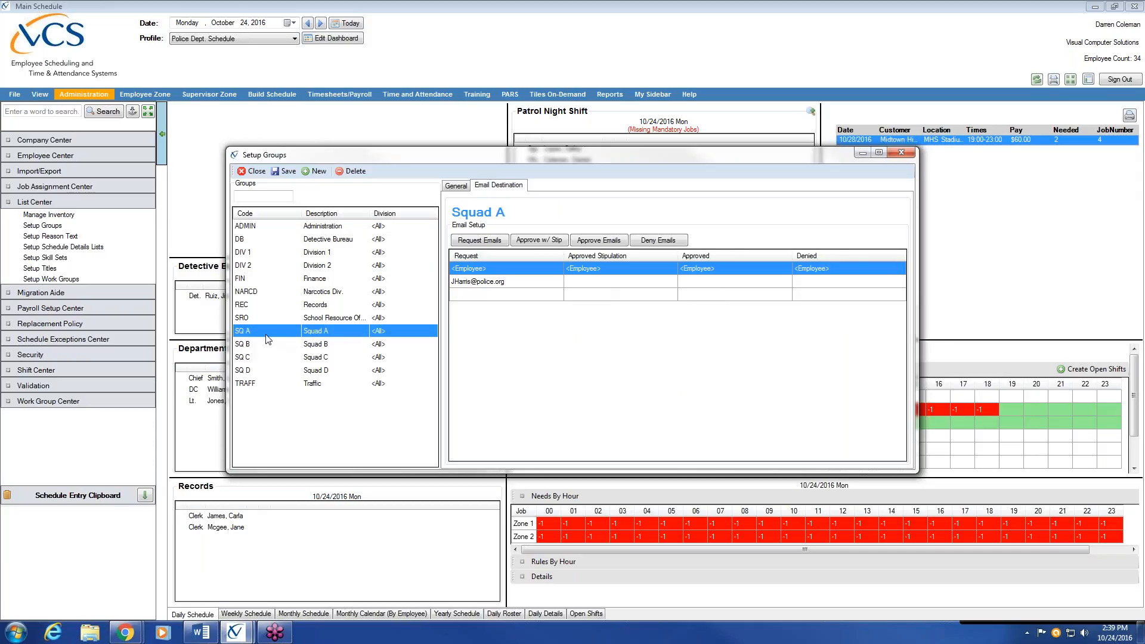
Select Squad A's email recipient entry, then show the Administration group's email setup
{"action": "left_click", "coordinate": [470, 281]}
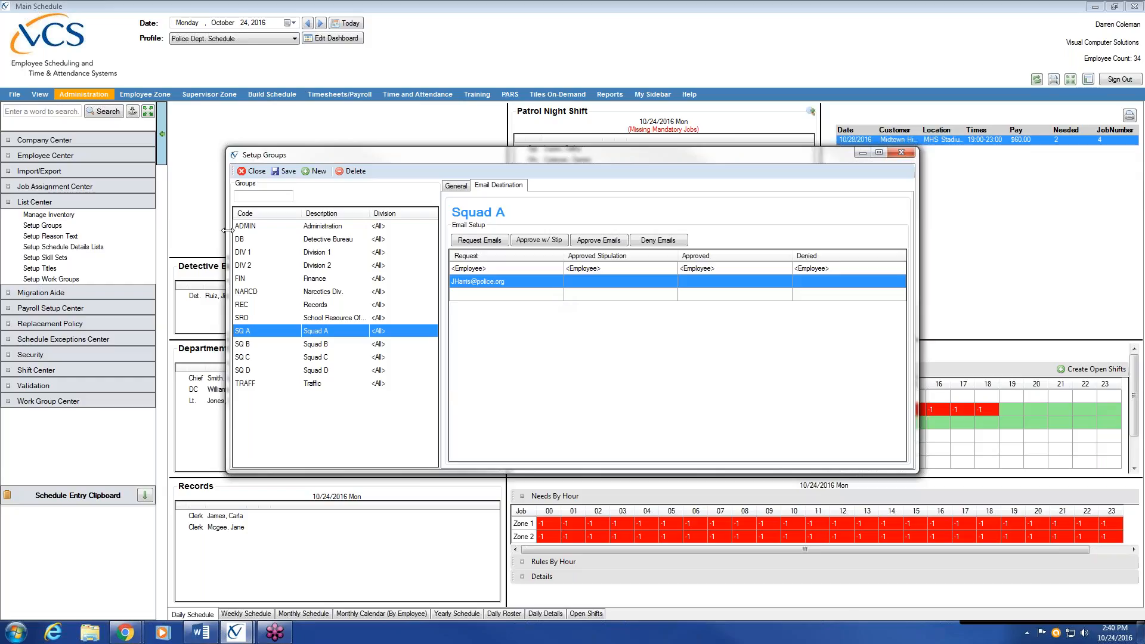
{"action": "left_click", "coordinate": [267, 228]}
Step through email setups for Detective Bureau, Division 1, Division 2, Finance, Narcotics and Records
{"action": "left_click", "coordinate": [274, 239]}
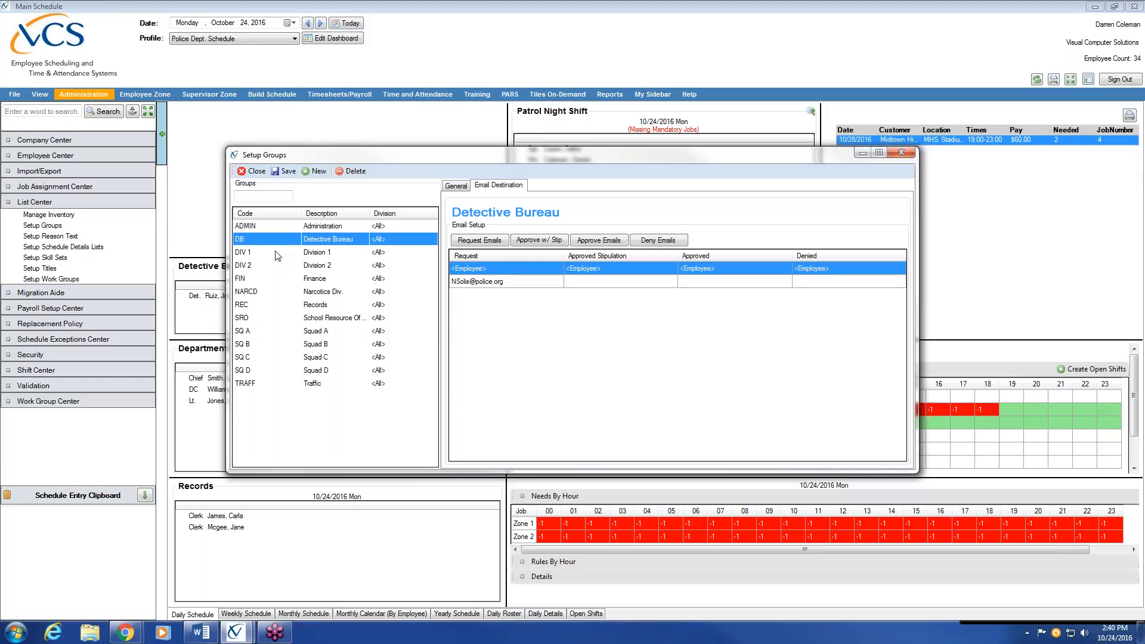
{"action": "left_click", "coordinate": [277, 253]}
{"action": "left_click", "coordinate": [273, 266]}
{"action": "left_click", "coordinate": [267, 280]}
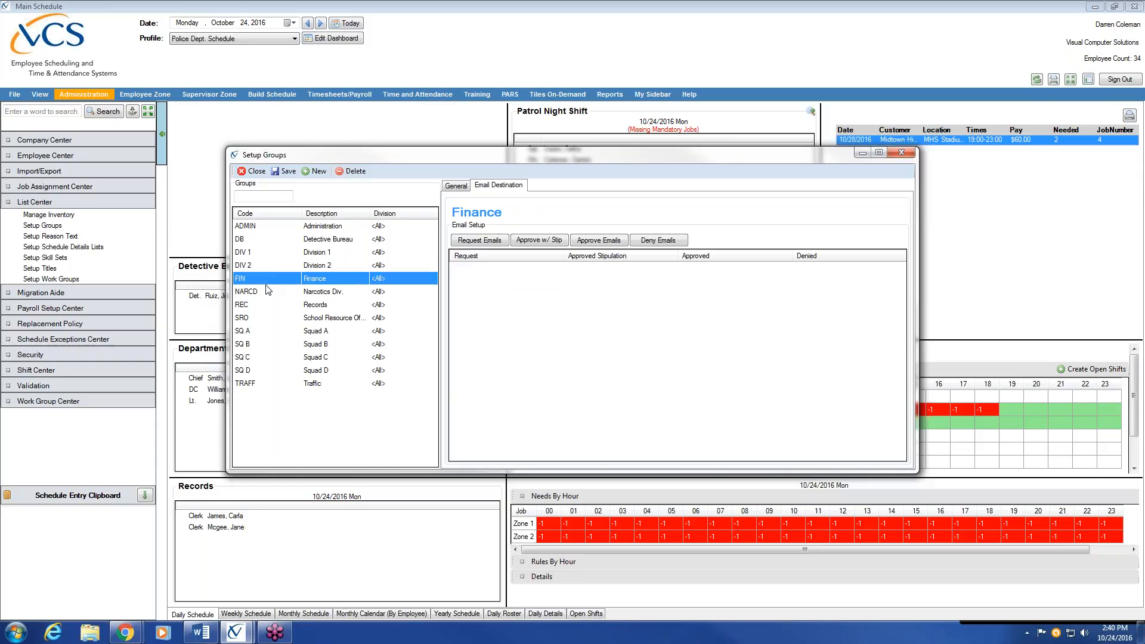
{"action": "left_click", "coordinate": [269, 292]}
{"action": "left_click", "coordinate": [271, 305]}
Show the School Resource Officer group's general details, then start a blank new group
{"action": "left_click", "coordinate": [274, 318]}
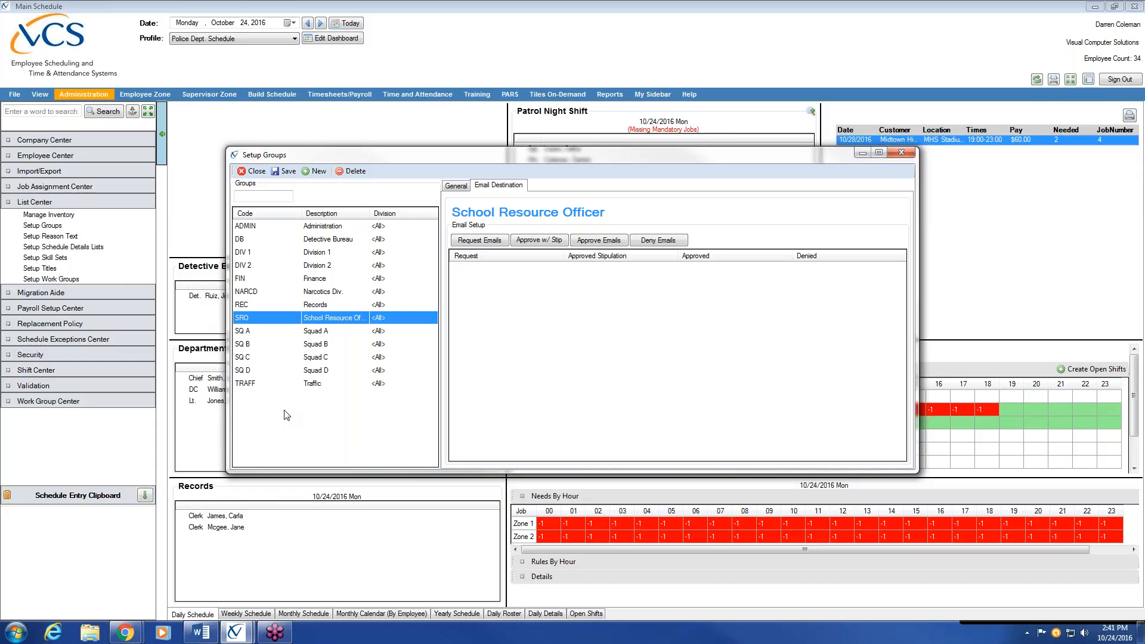
{"action": "left_click", "coordinate": [455, 185]}
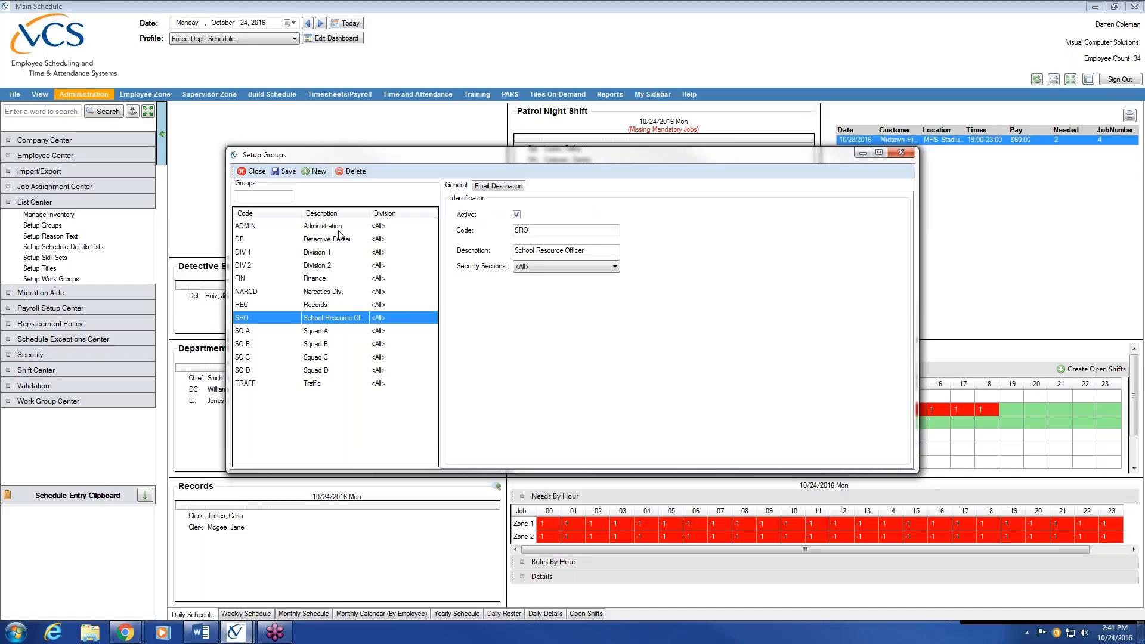
{"action": "left_click", "coordinate": [318, 173]}
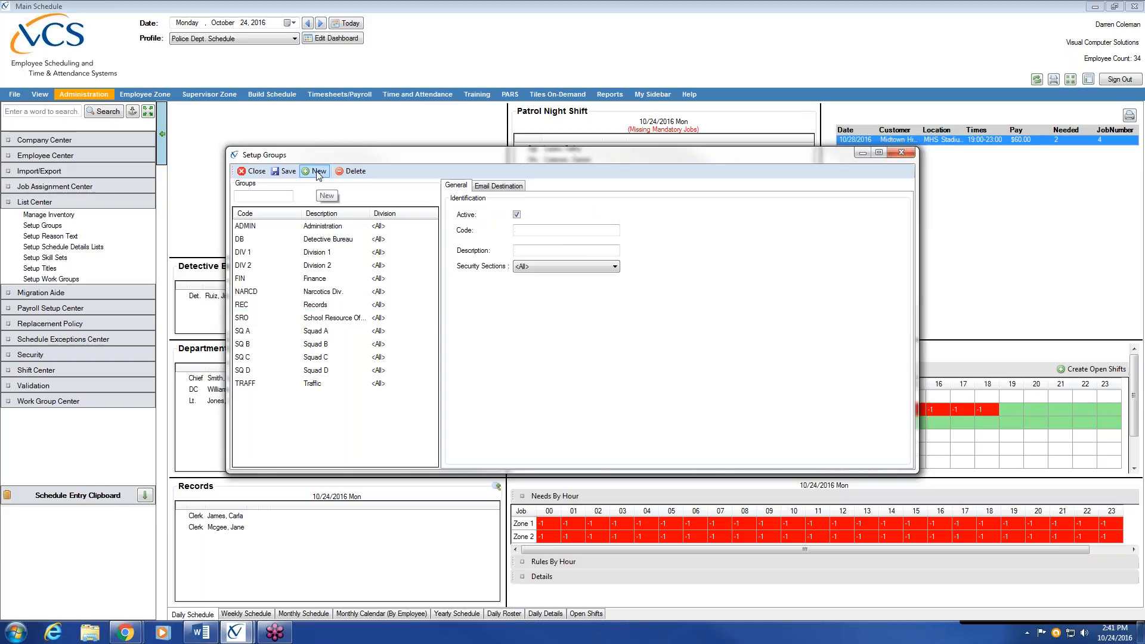
Save a new active group with code VICE and description Vice
{"action": "left_click", "coordinate": [544, 232]}
{"action": "type", "text": "VICE"}
{"action": "key", "text": "Tab"}
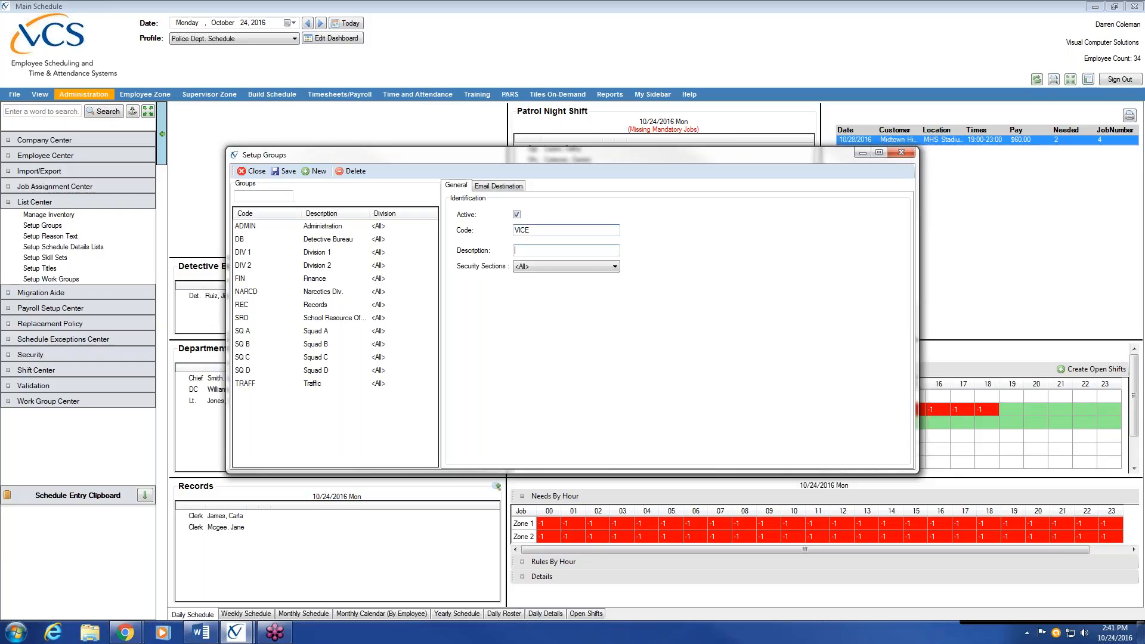
{"action": "type", "text": "Vic"}
{"action": "left_click", "coordinate": [545, 250]}
{"action": "left_click", "coordinate": [285, 174]}
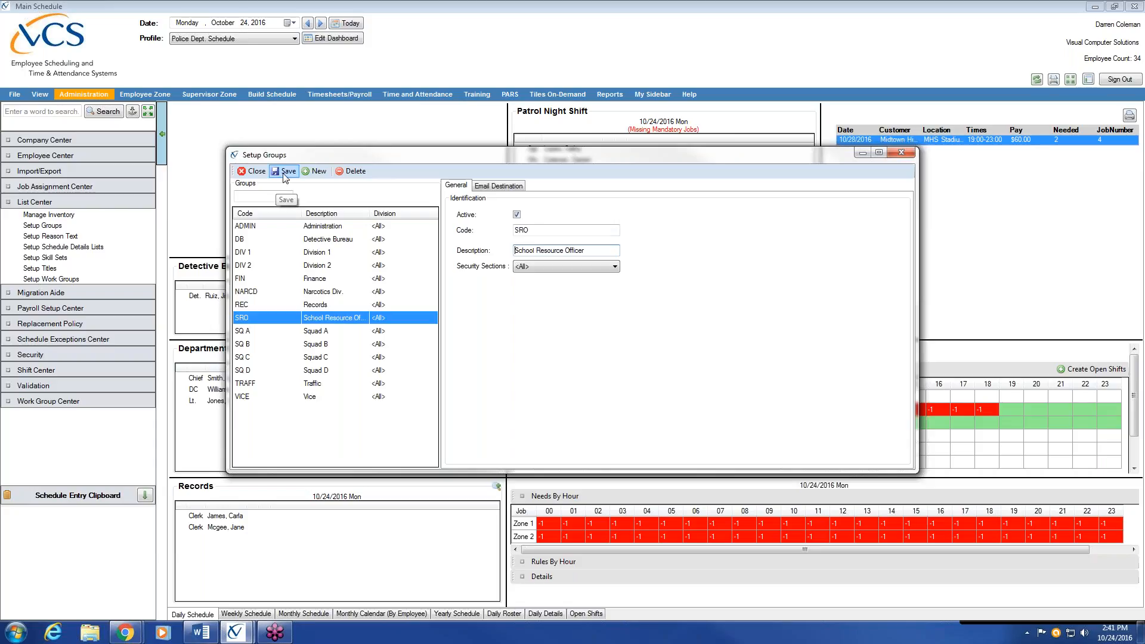
Check the VICE group's details, then close the Setup Groups window
{"action": "left_click", "coordinate": [327, 398]}
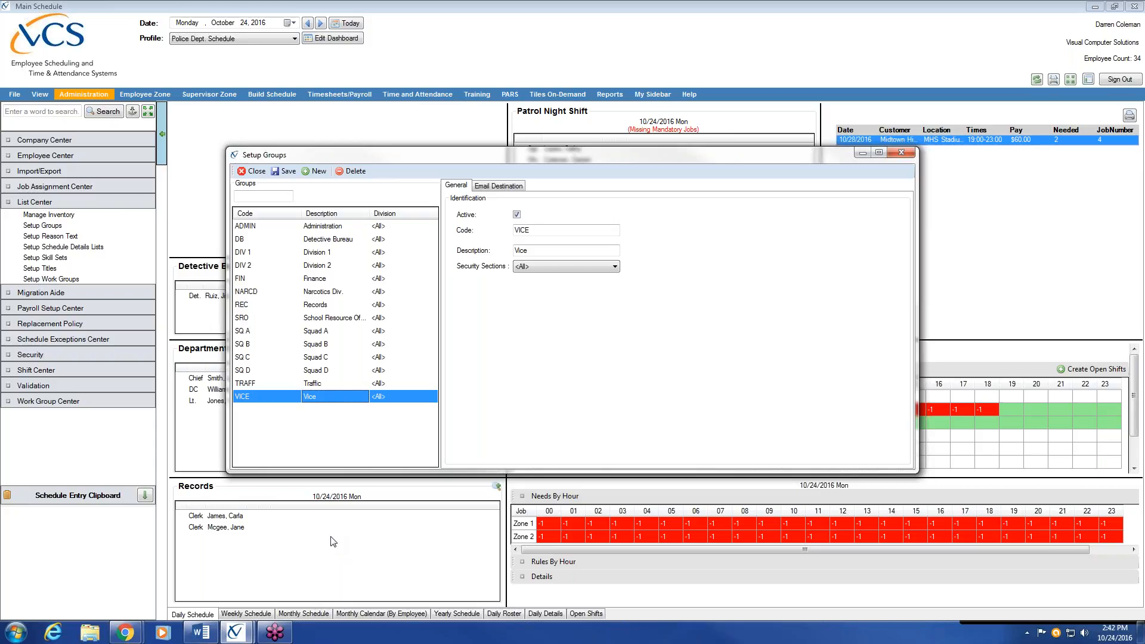
{"action": "left_click", "coordinate": [250, 173]}
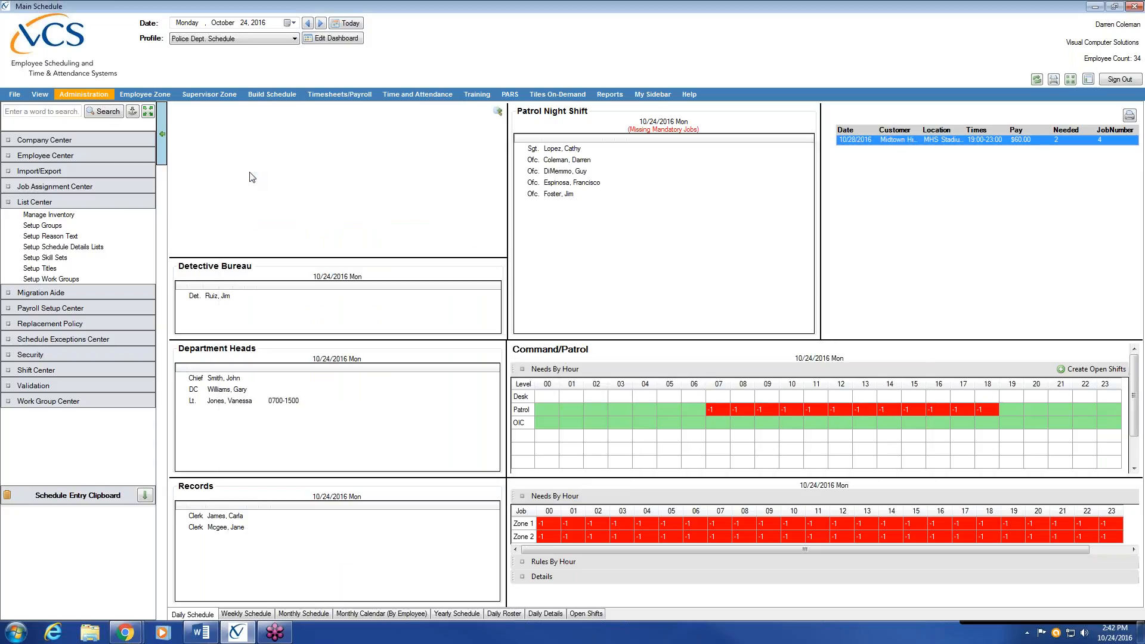
Collapse List Center and expand Employee Center in the left navigation
{"action": "left_click", "coordinate": [105, 201]}
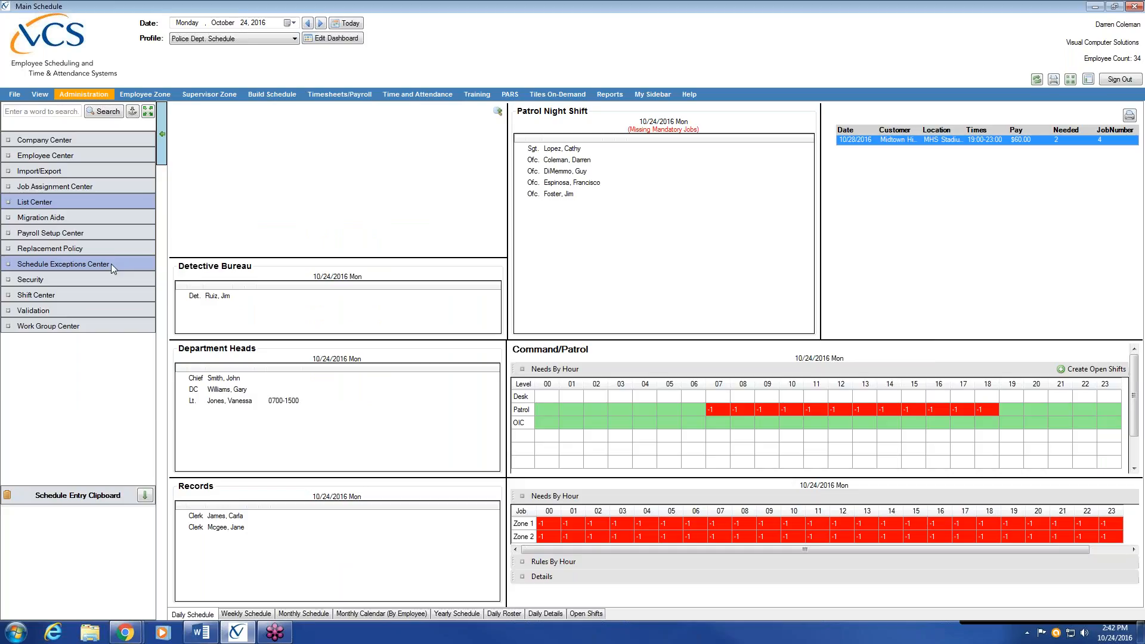
{"action": "left_click", "coordinate": [105, 155]}
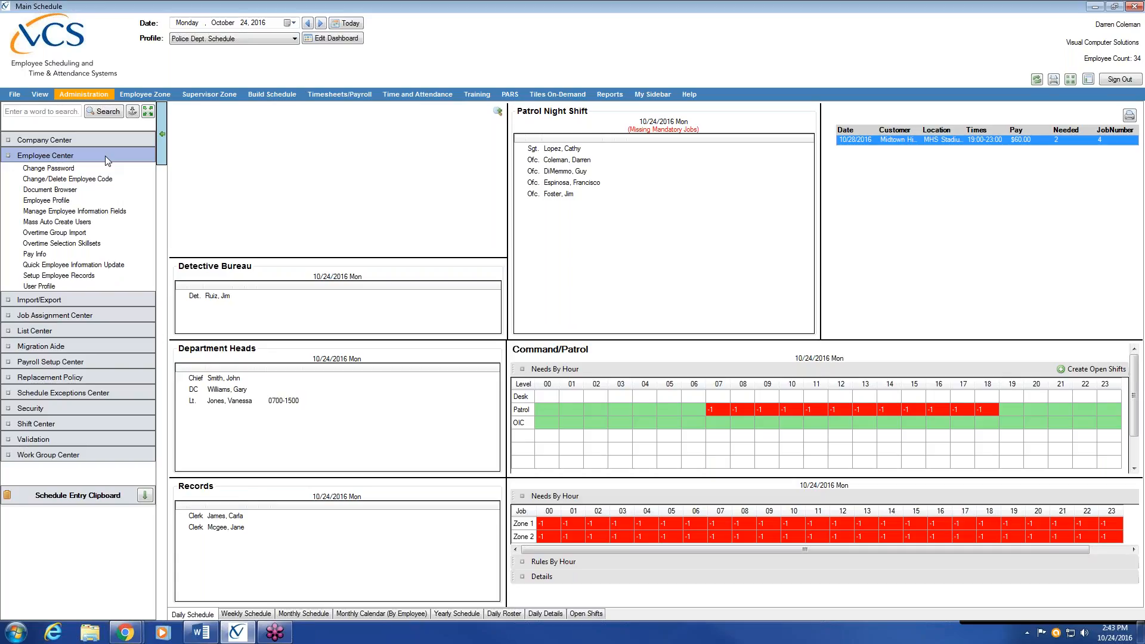
Open Employee Profile, enlarge its window and start a blank new employee record
{"action": "left_click", "coordinate": [86, 200]}
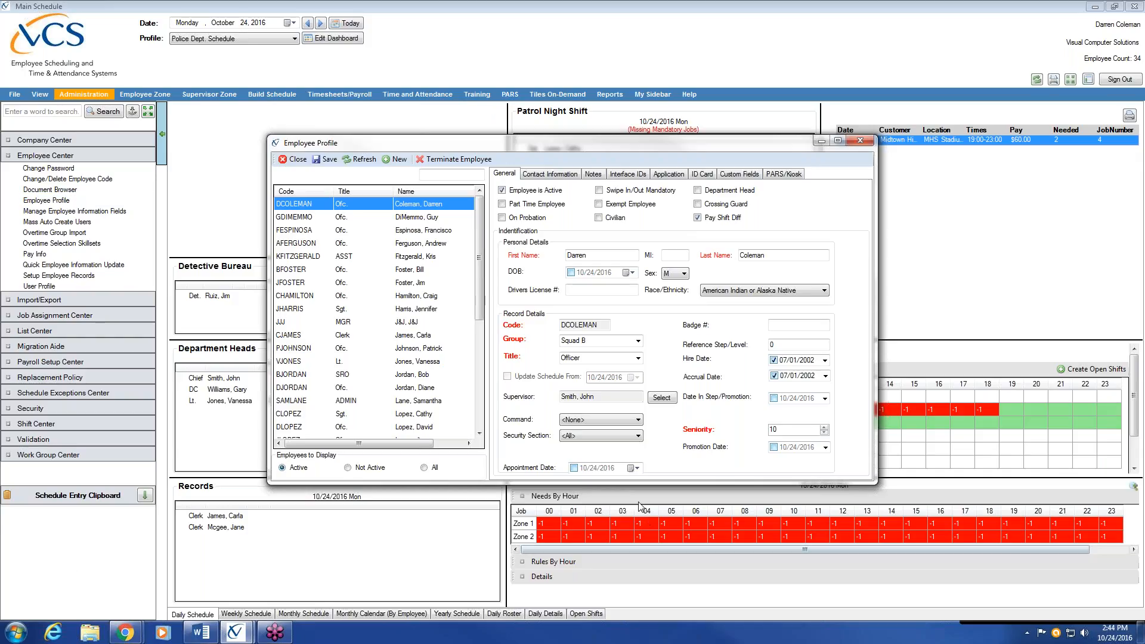
{"action": "left_click_drag", "start_coordinate": [633, 484], "coordinate": [634, 564]}
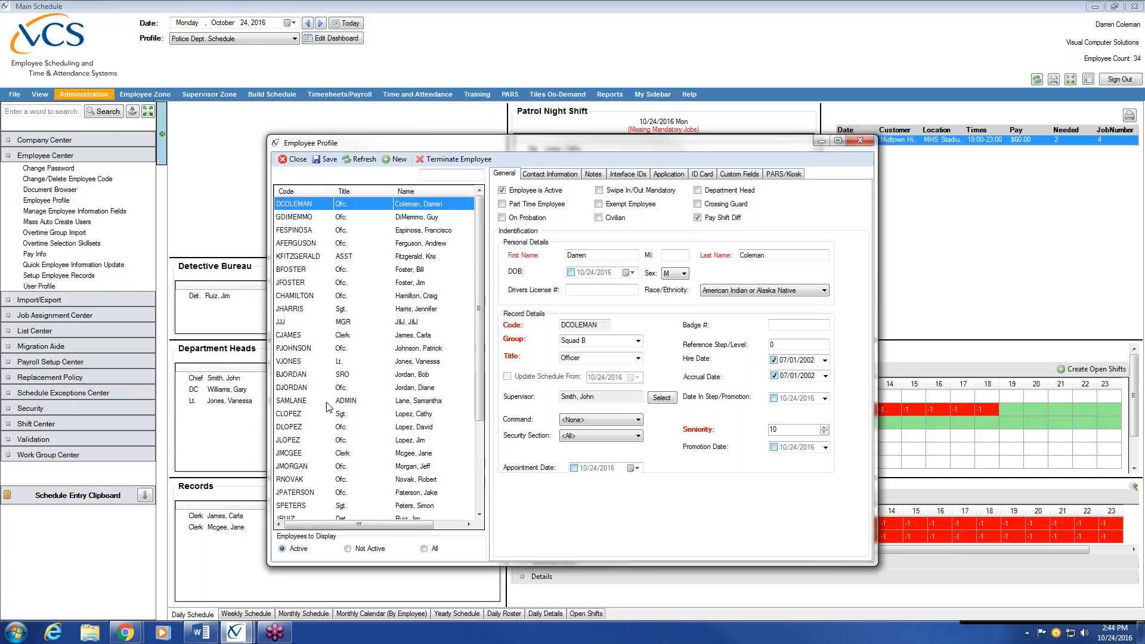
{"action": "mouse_move", "coordinate": [479, 227]}
{"action": "left_mouse_down"}
{"action": "mouse_move", "coordinate": [479, 324]}
{"action": "mouse_move", "coordinate": [476, 208]}
{"action": "left_mouse_up"}
{"action": "left_click", "coordinate": [398, 159]}
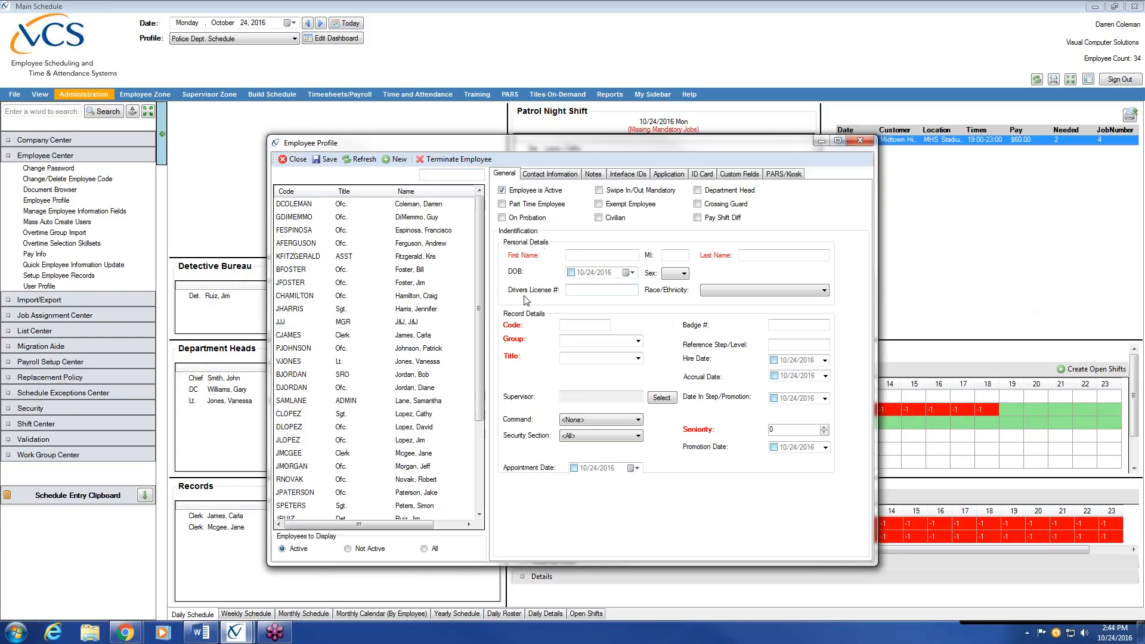
Enter the new employee's first name, last name and a matching employee code
{"action": "left_click", "coordinate": [621, 256]}
{"action": "key", "text": "Tab"}
{"action": "key", "text": "Tab"}
{"action": "left_click", "coordinate": [586, 324]}
{"action": "type", "text": "JKIMB"}
Assign the employee to the Squad A group with the job title Officer
{"action": "left_click", "coordinate": [638, 341]}
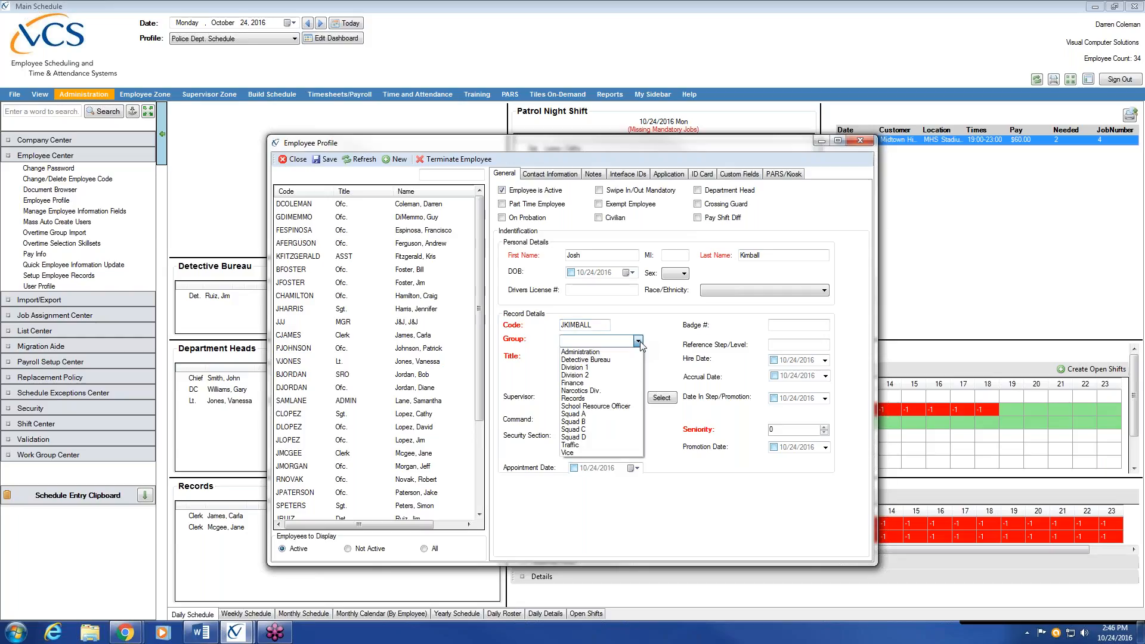
{"action": "left_click", "coordinate": [612, 414]}
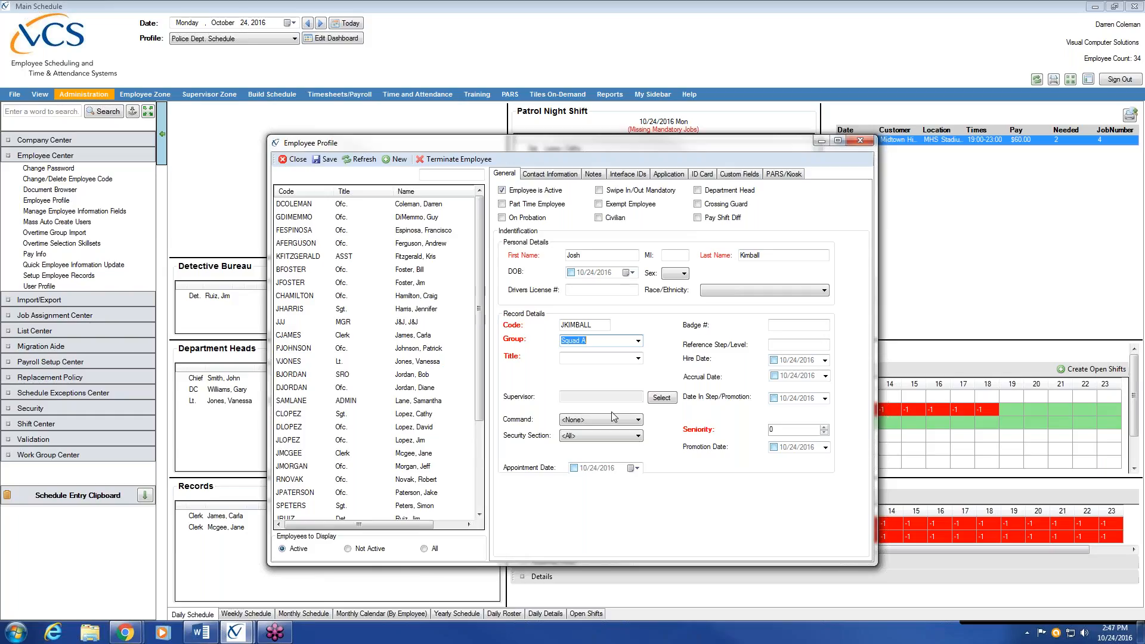
{"action": "left_click", "coordinate": [638, 358]}
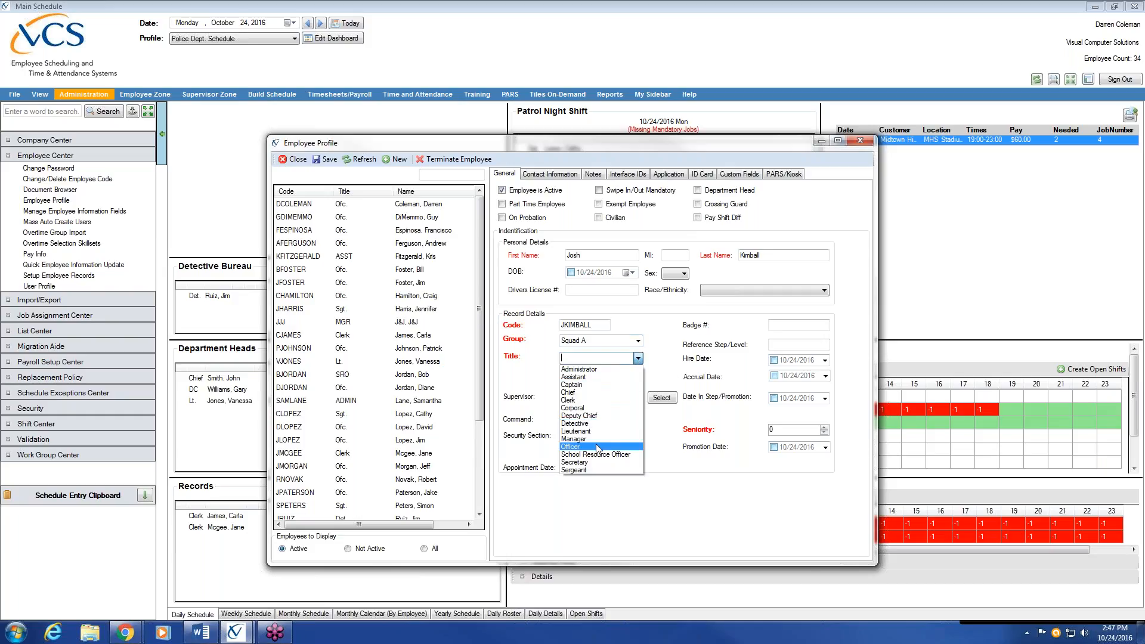
{"action": "left_click", "coordinate": [597, 448]}
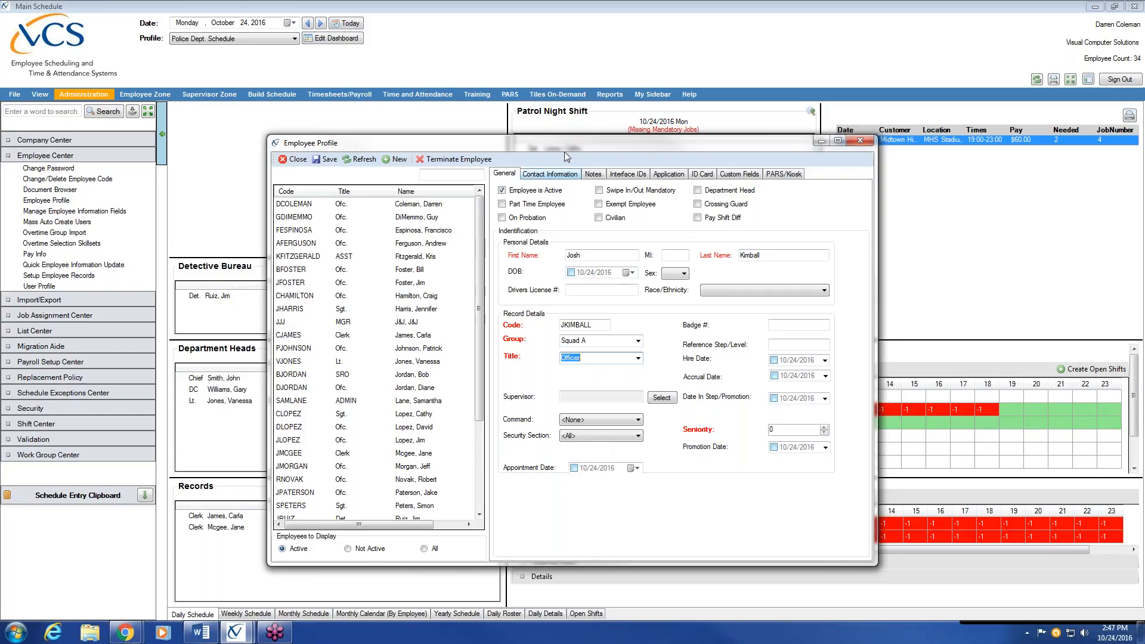
{"action": "left_click_drag", "start_coordinate": [572, 145], "coordinate": [719, 224]}
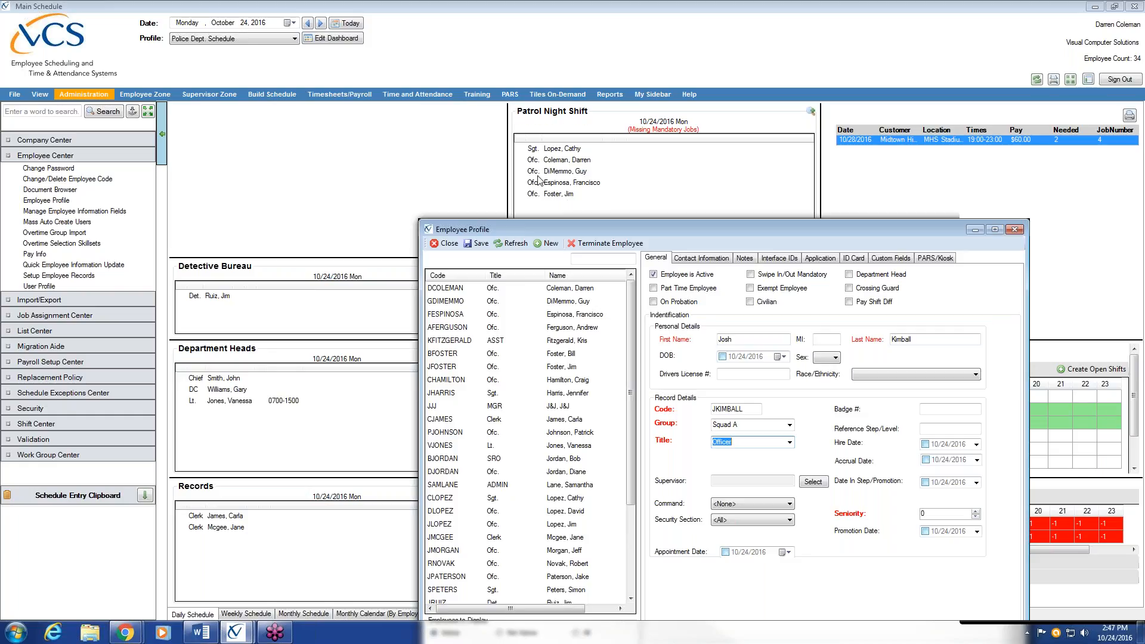
{"action": "left_click_drag", "start_coordinate": [535, 225], "coordinate": [378, 209]}
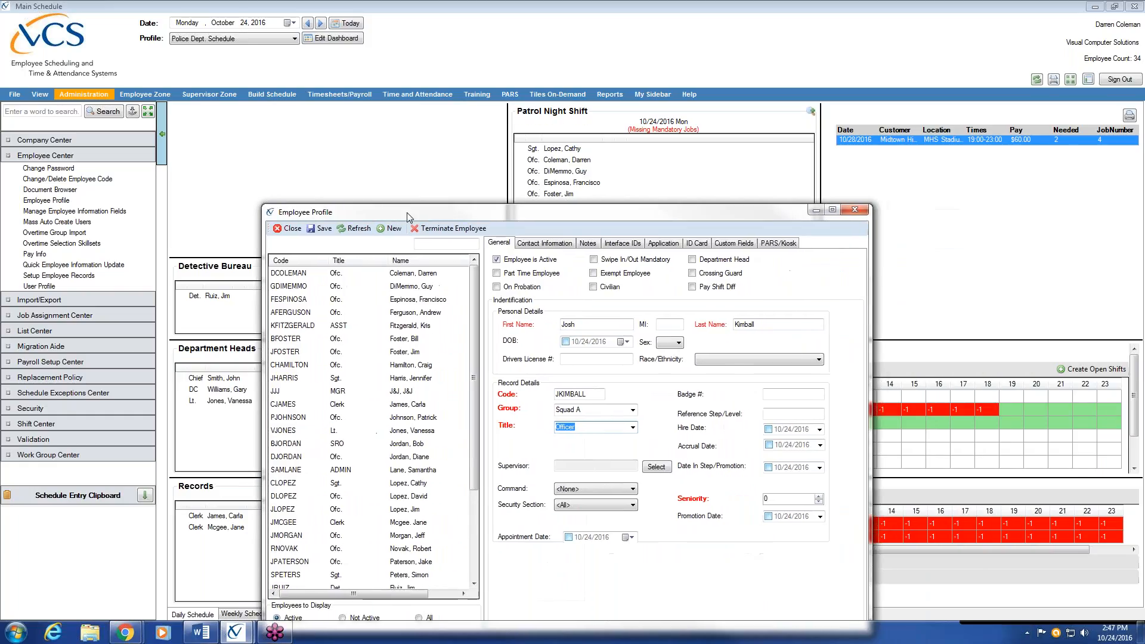
{"action": "left_click", "coordinate": [782, 497]}
{"action": "mouse_move", "coordinate": [639, 225]}
{"action": "left_mouse_down"}
{"action": "mouse_move", "coordinate": [632, 219]}
{"action": "mouse_move", "coordinate": [633, 237]}
{"action": "left_mouse_up"}
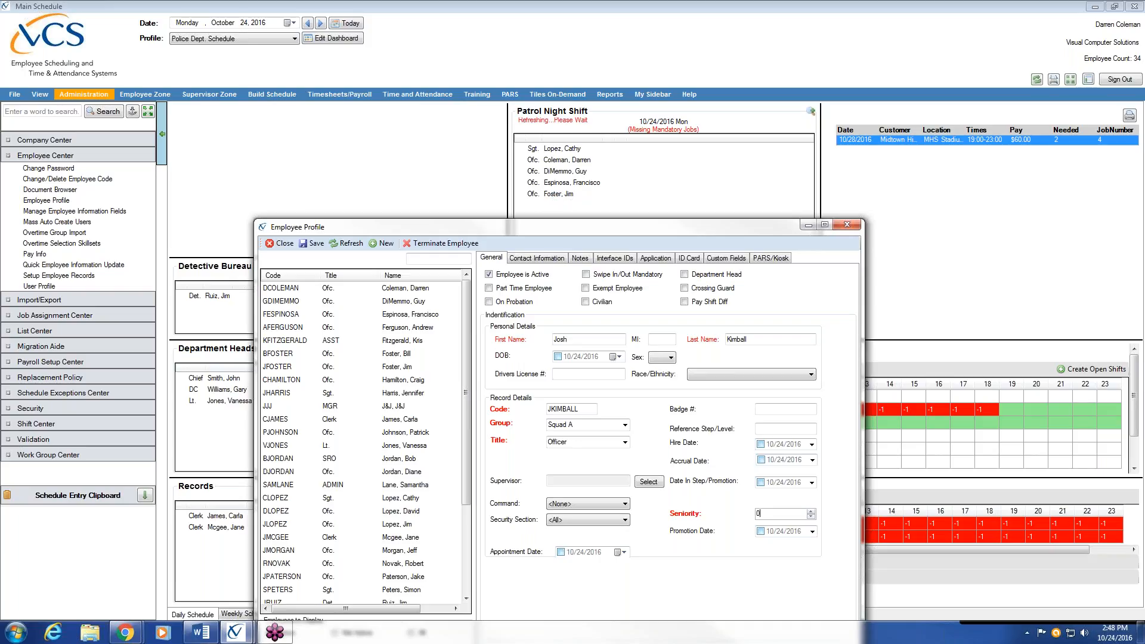
Replace the default seniority of 0 with 35
{"action": "left_click", "coordinate": [981, 34]}
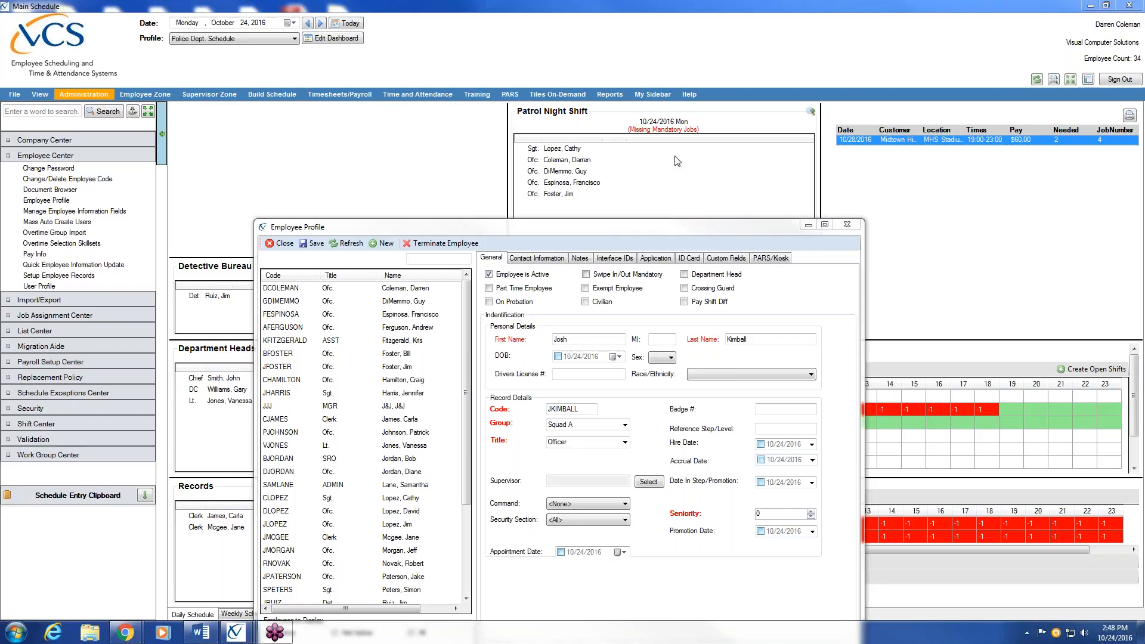
{"action": "left_click_drag", "start_coordinate": [658, 227], "coordinate": [661, 195]}
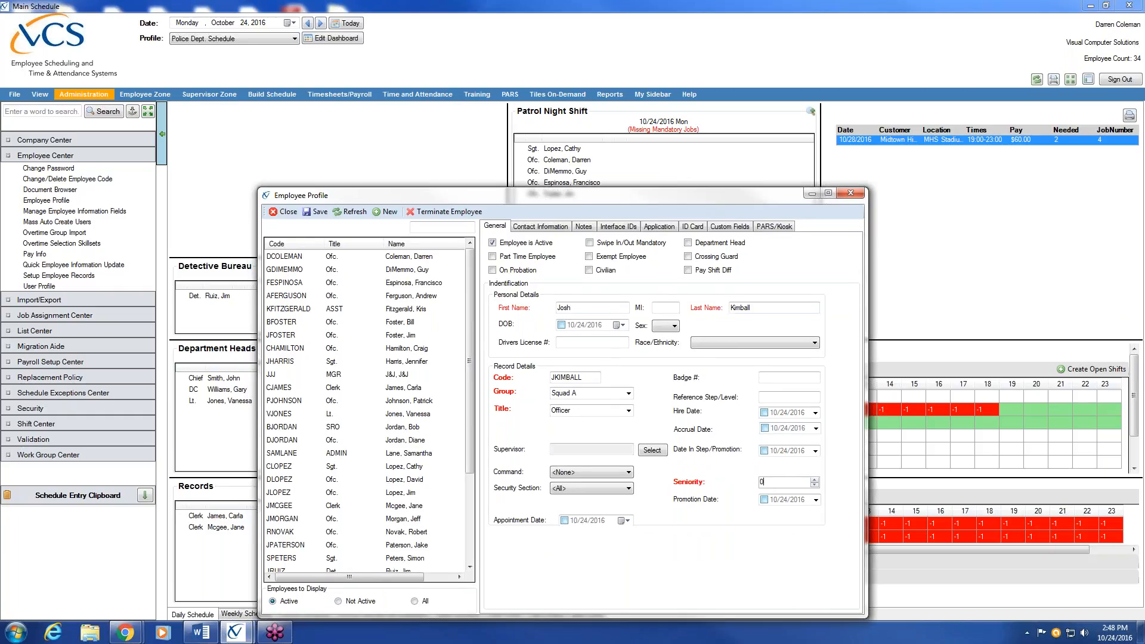
{"action": "key", "text": "BackSpace"}
{"action": "type", "text": "35"}
Tick Pay Shift Diff and enable the Hire Date at 10/24/2016
{"action": "left_click", "coordinate": [690, 271]}
{"action": "left_click", "coordinate": [764, 413]}
Enable the Accrual Date and page its calendar back to June 2016
{"action": "left_click", "coordinate": [765, 428]}
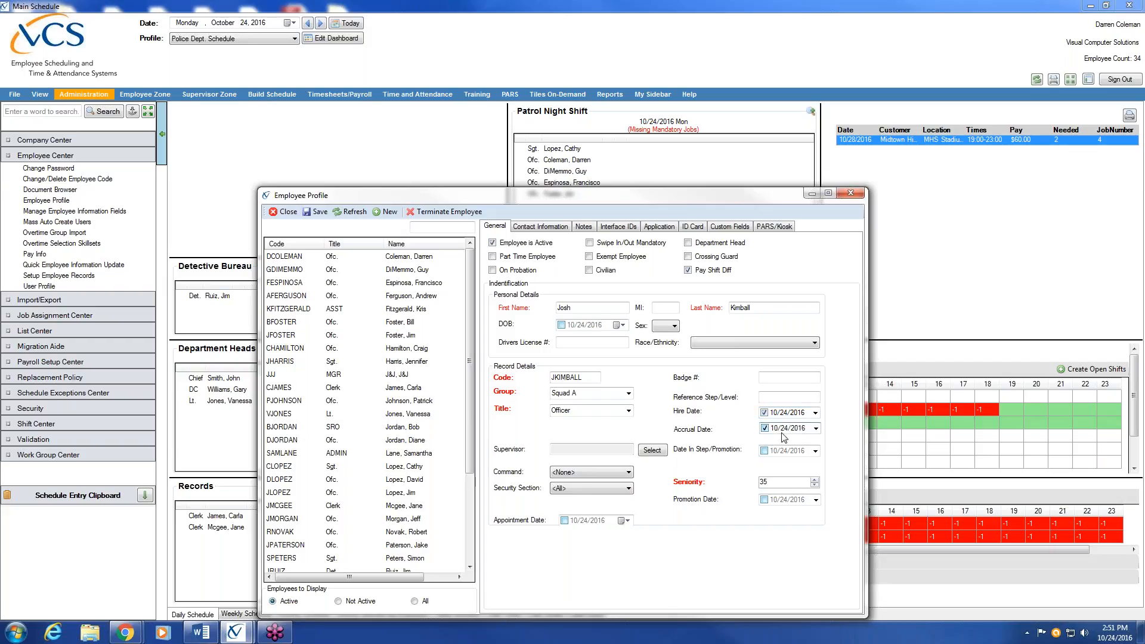
{"action": "left_click", "coordinate": [815, 429]}
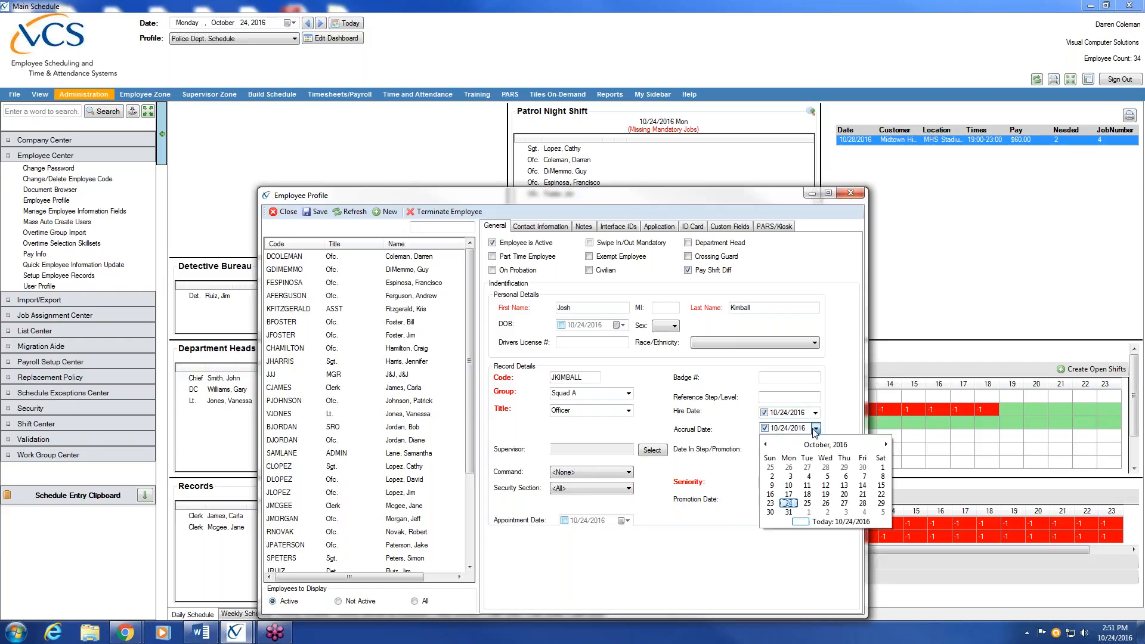
{"action": "left_click", "coordinate": [766, 444]}
{"action": "left_click", "coordinate": [766, 445]}
{"action": "left_click", "coordinate": [766, 445]}
{"action": "left_click", "coordinate": [766, 445]}
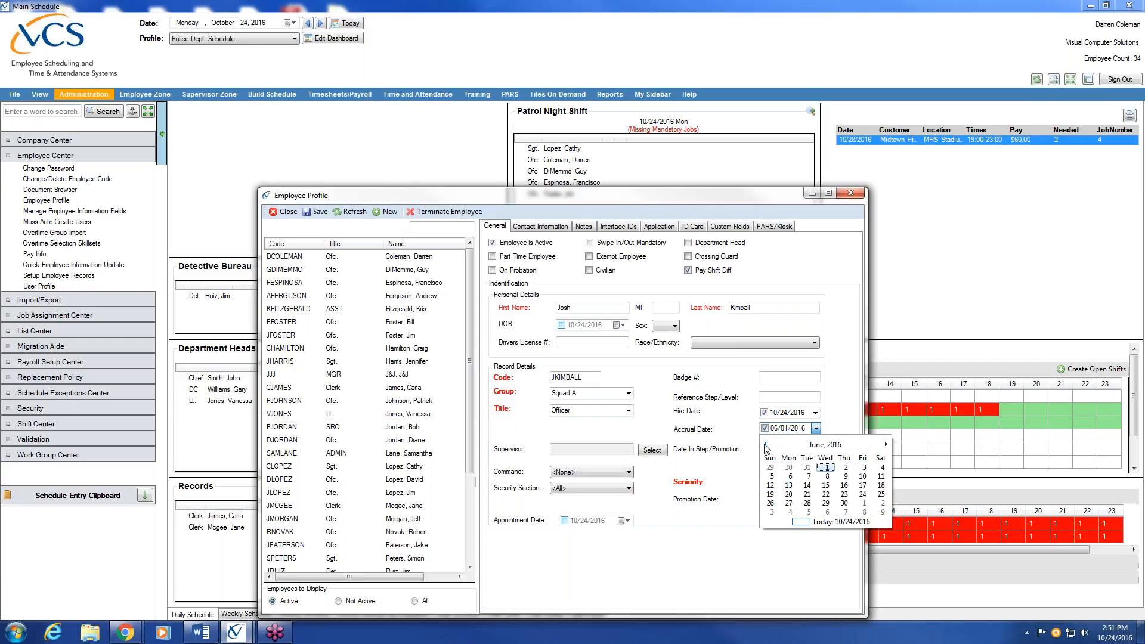
{"action": "left_click", "coordinate": [821, 469]}
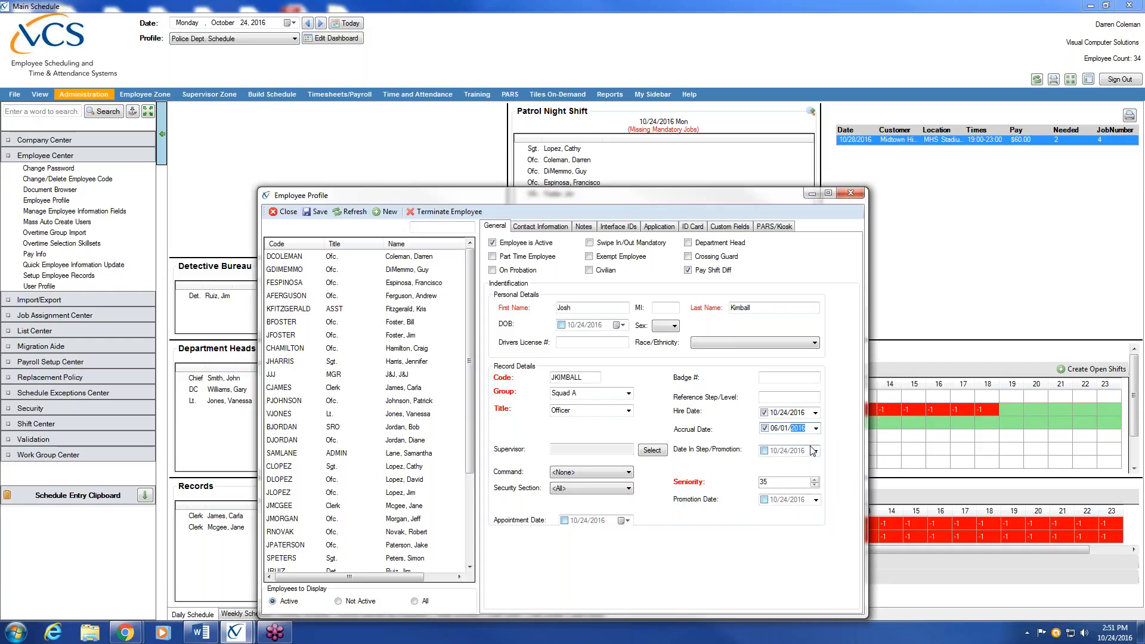
{"action": "type", "text": "1"}
Reset the Accrual Date to today, 10/24/2016, matching the hire date
{"action": "left_click", "coordinate": [798, 414]}
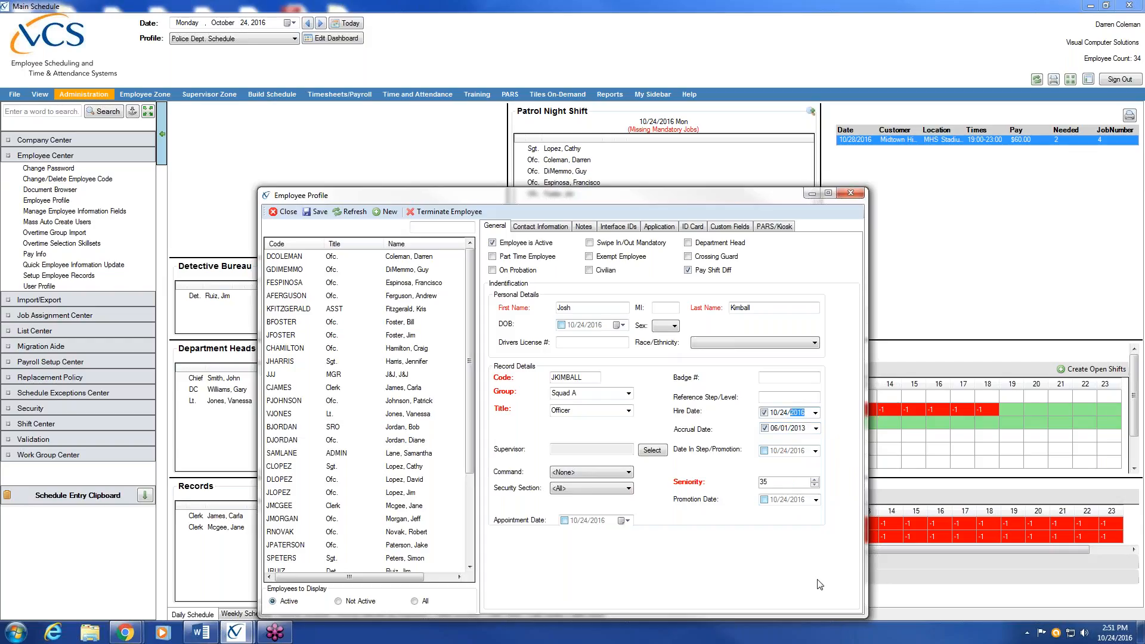
{"action": "key", "text": "Tab"}
{"action": "left_click", "coordinate": [799, 429]}
{"action": "left_click", "coordinate": [816, 429]}
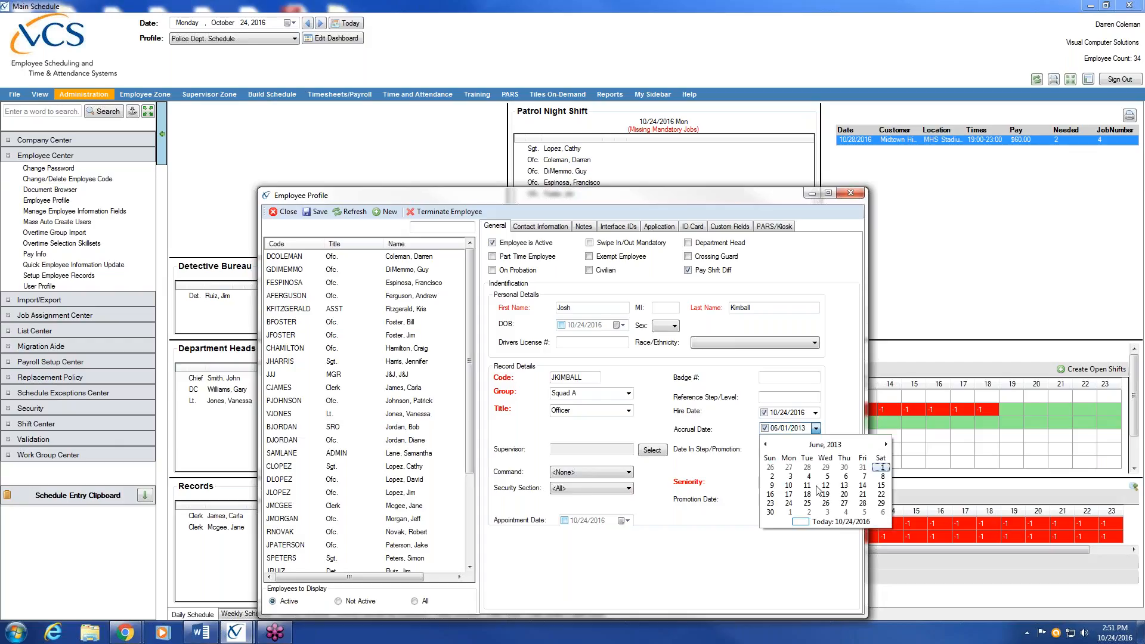
{"action": "left_click", "coordinate": [832, 522]}
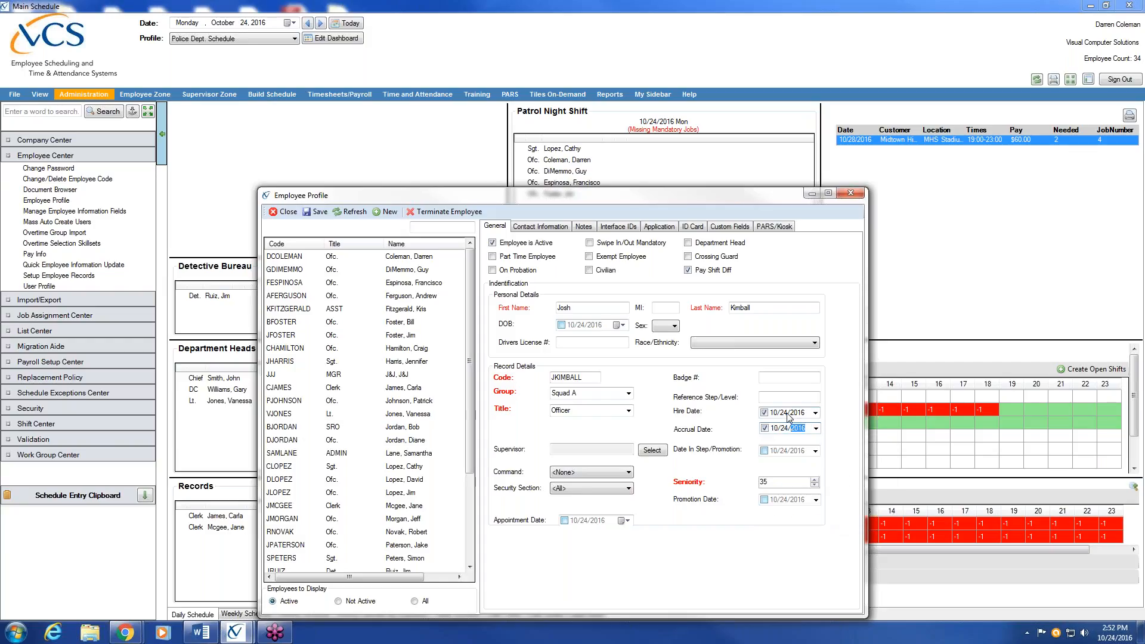
{"action": "left_click", "coordinate": [786, 428]}
{"action": "left_click", "coordinate": [797, 429]}
On the Contact Information tab, enter the employee's mobile phone number
{"action": "left_click", "coordinate": [543, 226]}
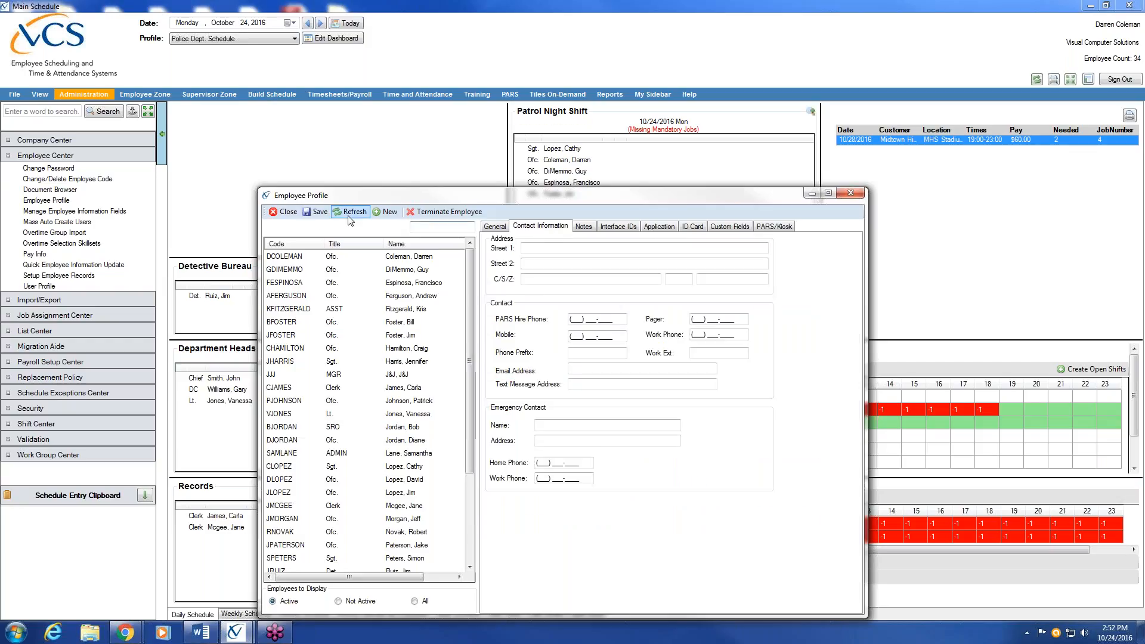
{"action": "left_click", "coordinate": [495, 233]}
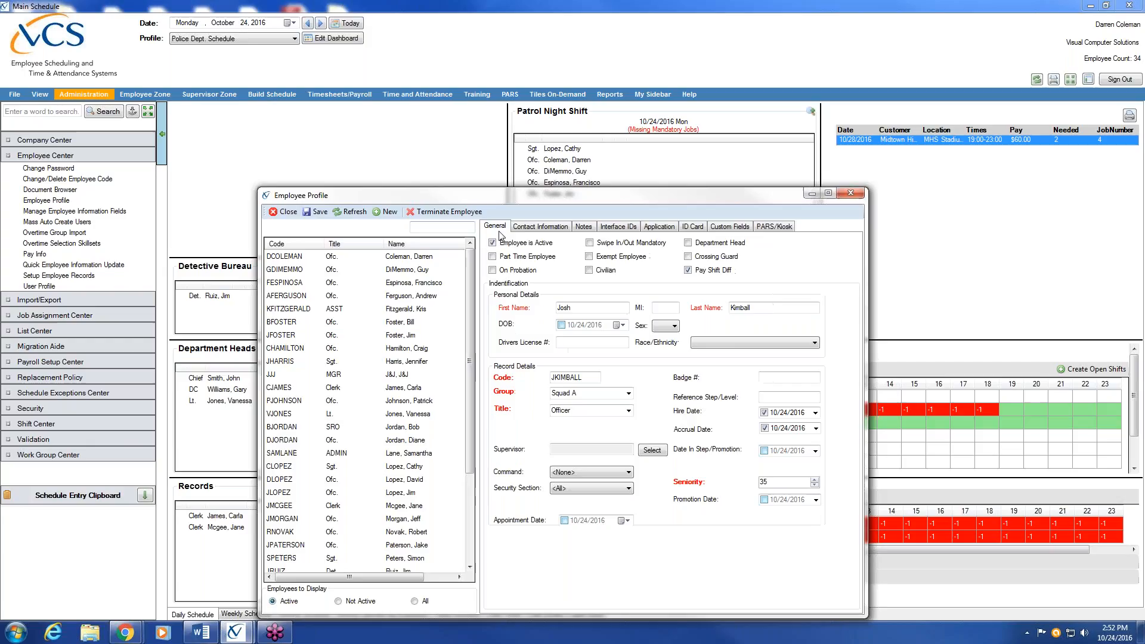
{"action": "left_click", "coordinate": [549, 230]}
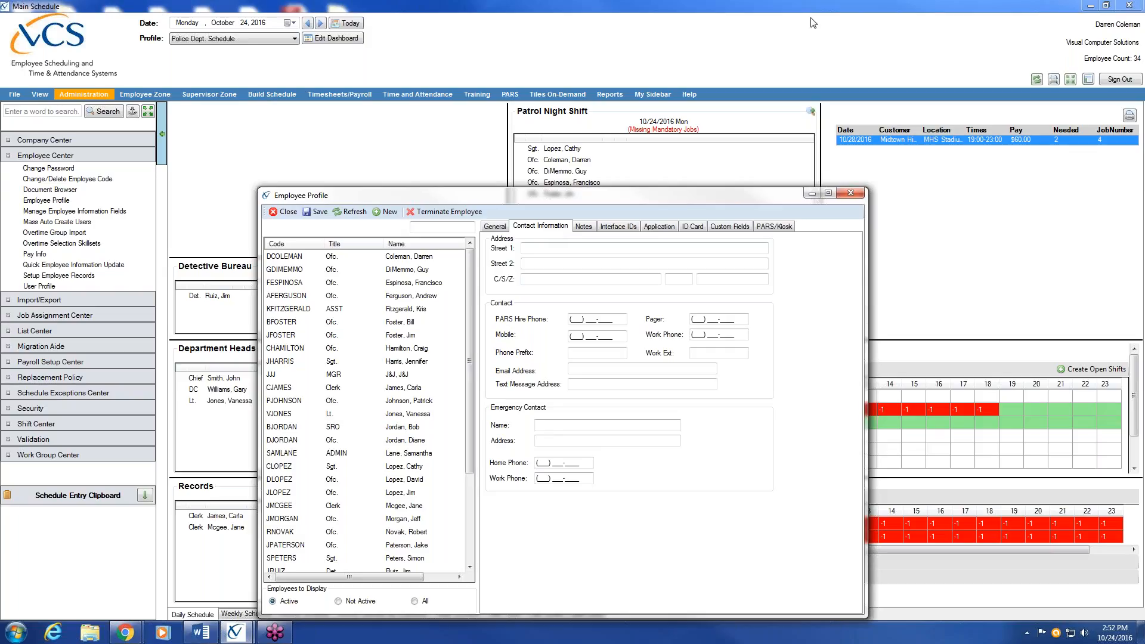
{"action": "left_click", "coordinate": [557, 248]}
{"action": "left_click", "coordinate": [585, 336]}
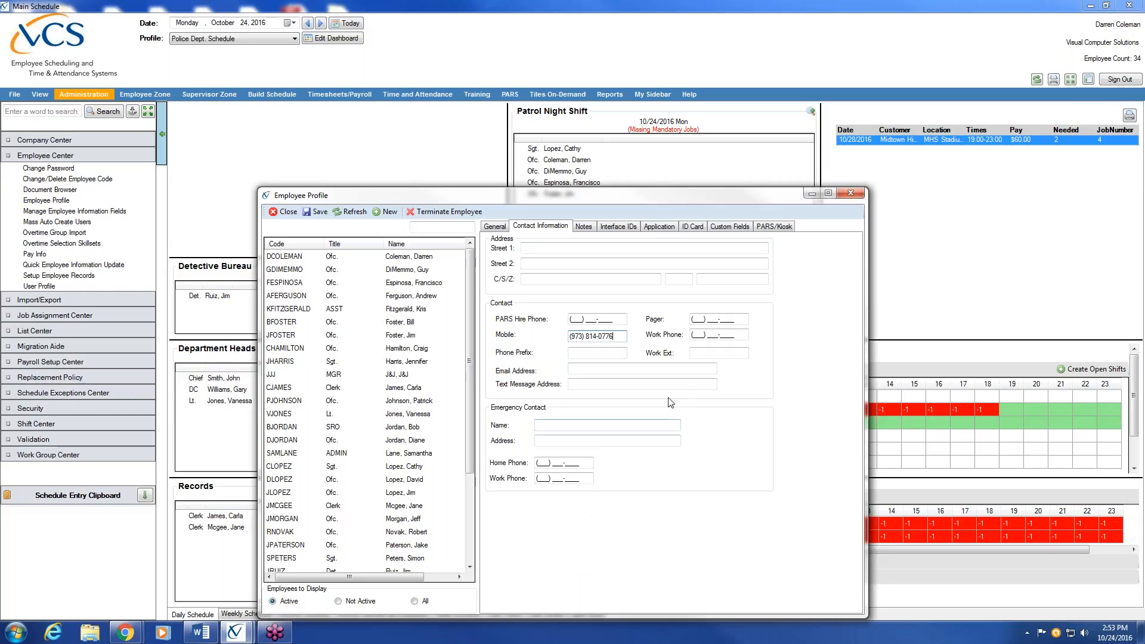
Fill in the employee's email address and text message address
{"action": "left_click", "coordinate": [621, 368]}
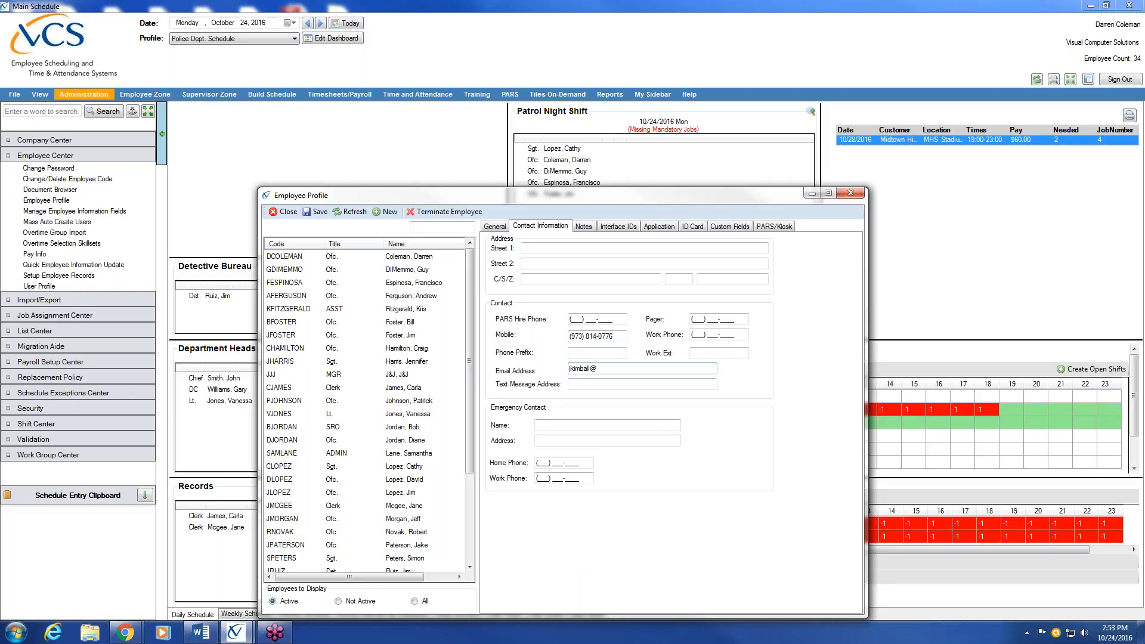
{"action": "left_click", "coordinate": [1131, 94]}
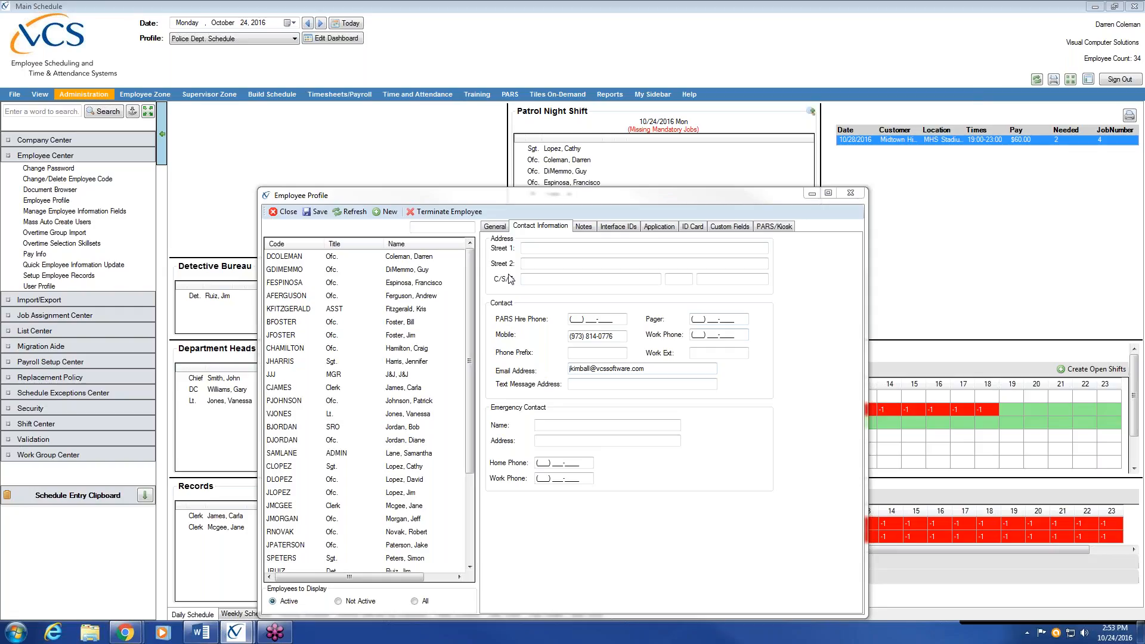
{"action": "left_click", "coordinate": [597, 384]}
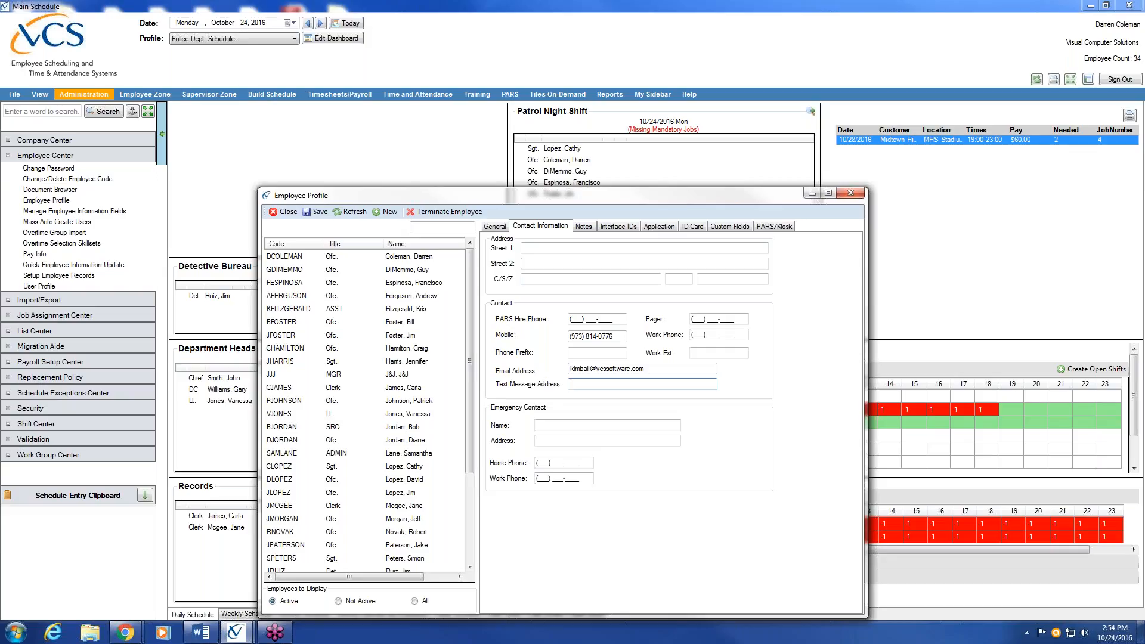
{"action": "type", "text": "9738140"}
{"action": "key", "text": "BackSpace"}
{"action": "key", "text": "BackSpace"}
{"action": "key", "text": "BackSpace"}
{"action": "key", "text": "BackSpace"}
{"action": "key", "text": "BackSpace"}
{"action": "key", "text": "BackSpace"}
{"action": "key", "text": "BackSpace"}
Save the profile, reselect the new officer in the list and show his General details
{"action": "left_click", "coordinate": [318, 213]}
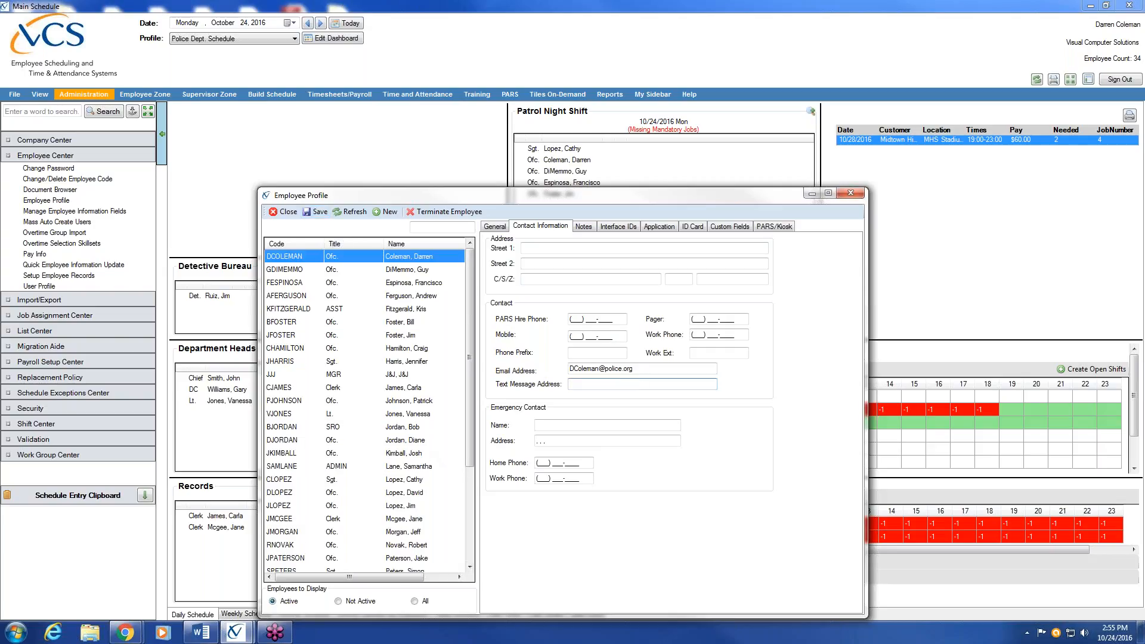
{"action": "left_click", "coordinate": [421, 455]}
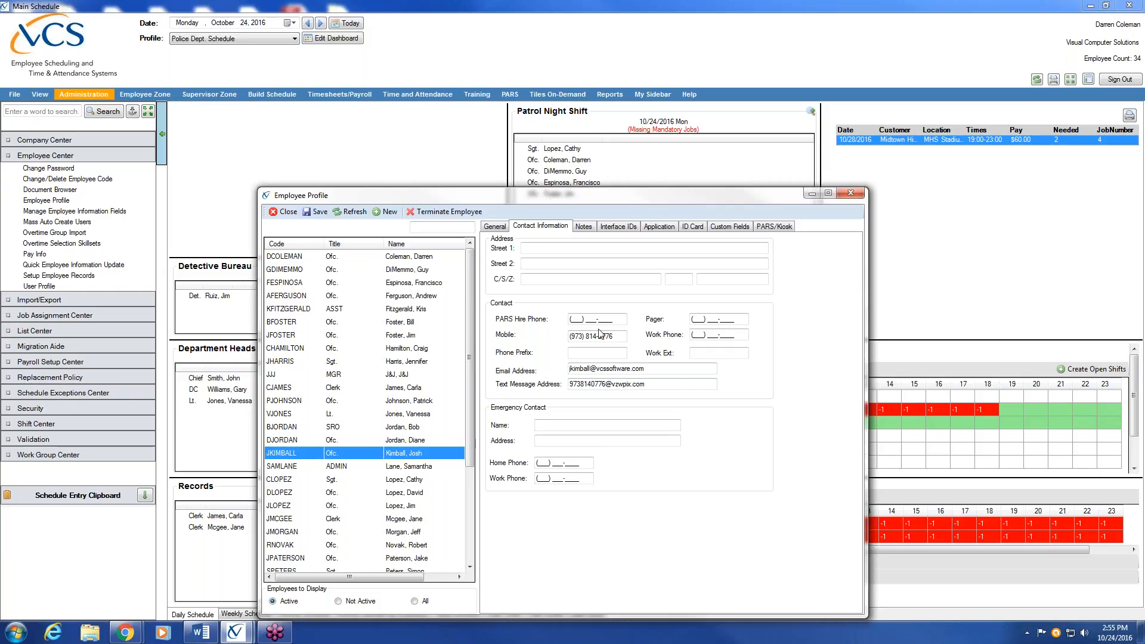
{"action": "left_click", "coordinate": [495, 226]}
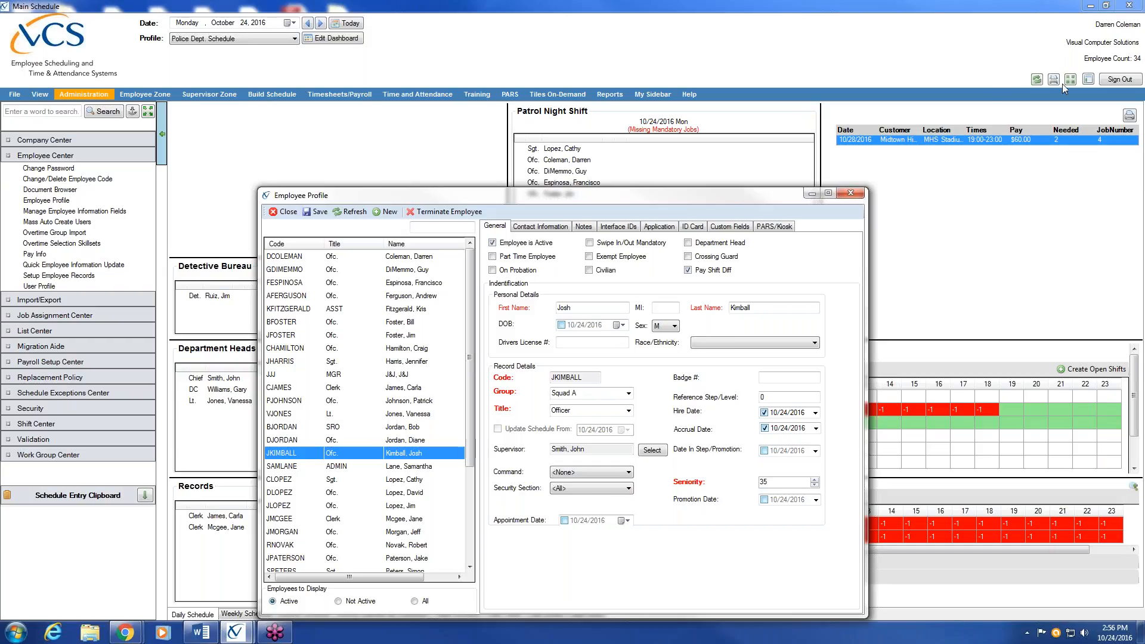
Close the new officer's Employee Profile to return to the 10/24/2016 Police Dept. daily schedule
{"action": "left_click", "coordinate": [1137, 94]}
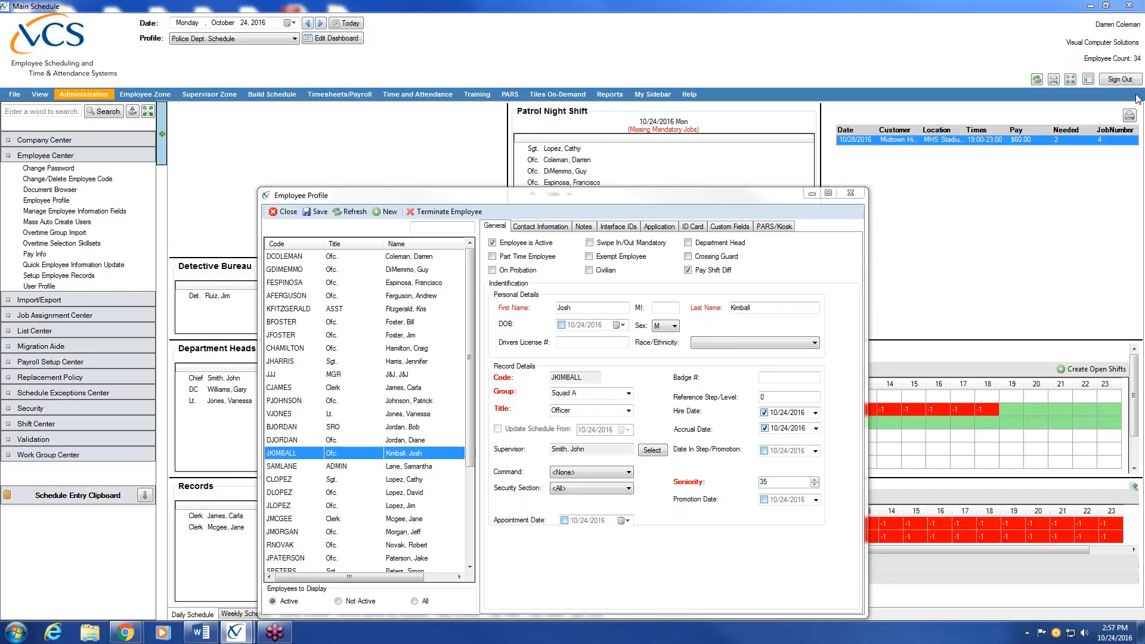
{"action": "left_click", "coordinate": [291, 214]}
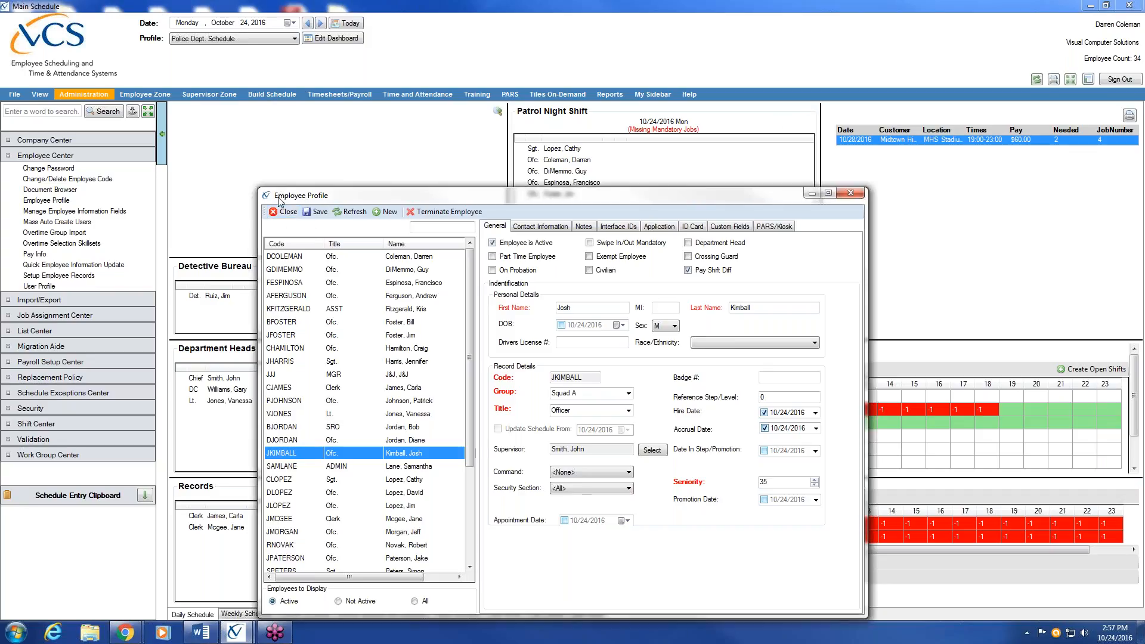
{"action": "left_click", "coordinate": [285, 213]}
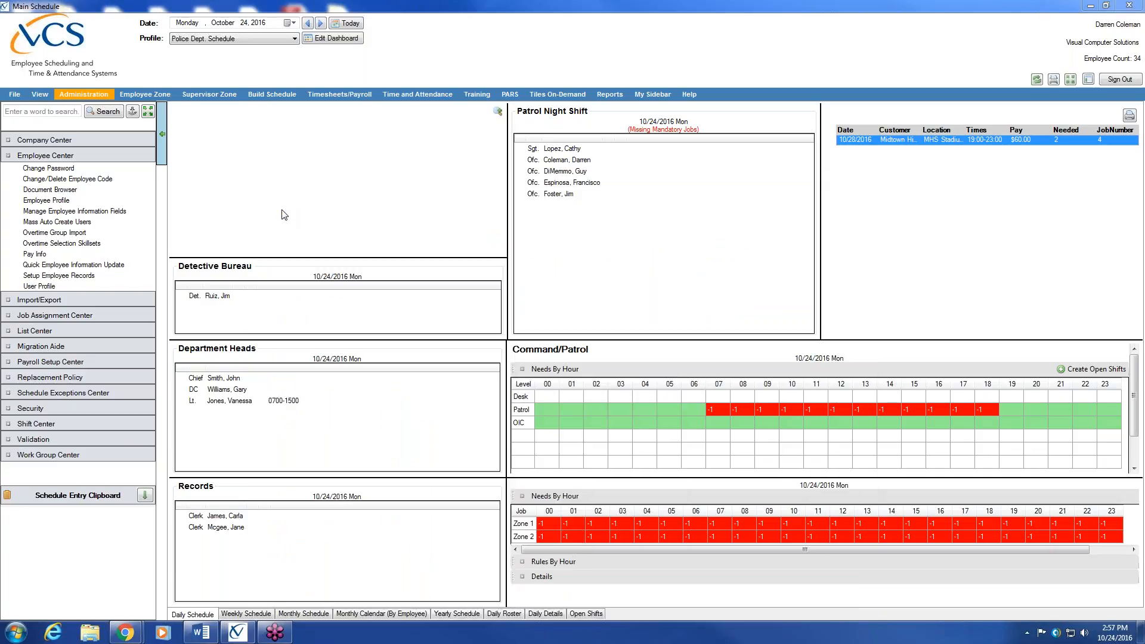
{"action": "left_click", "coordinate": [87, 256]}
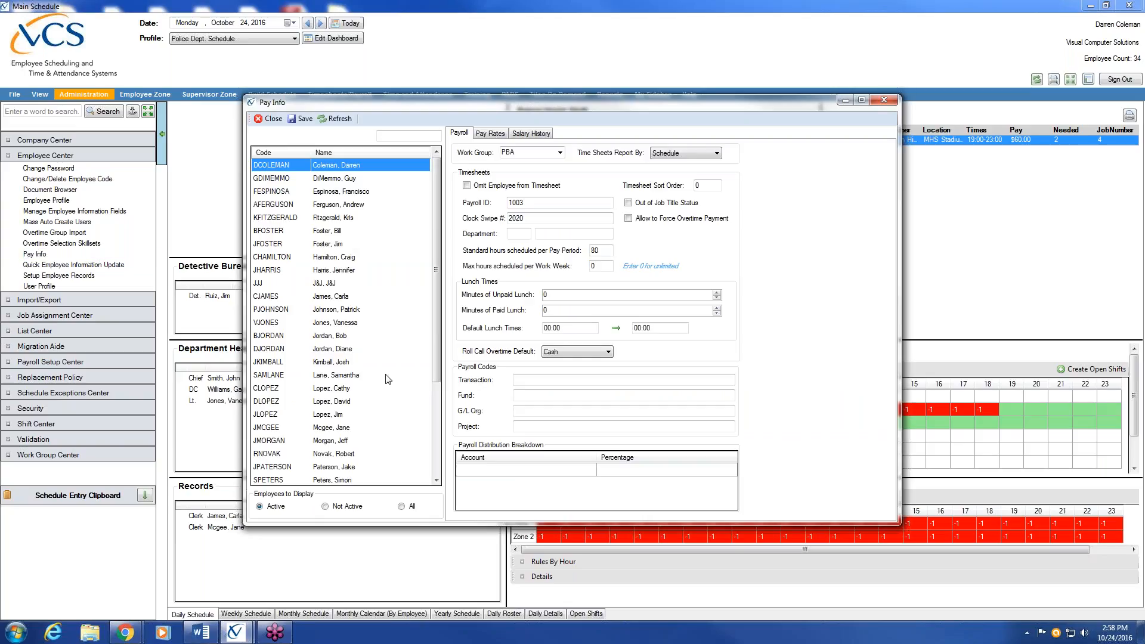
{"action": "left_click", "coordinate": [330, 364]}
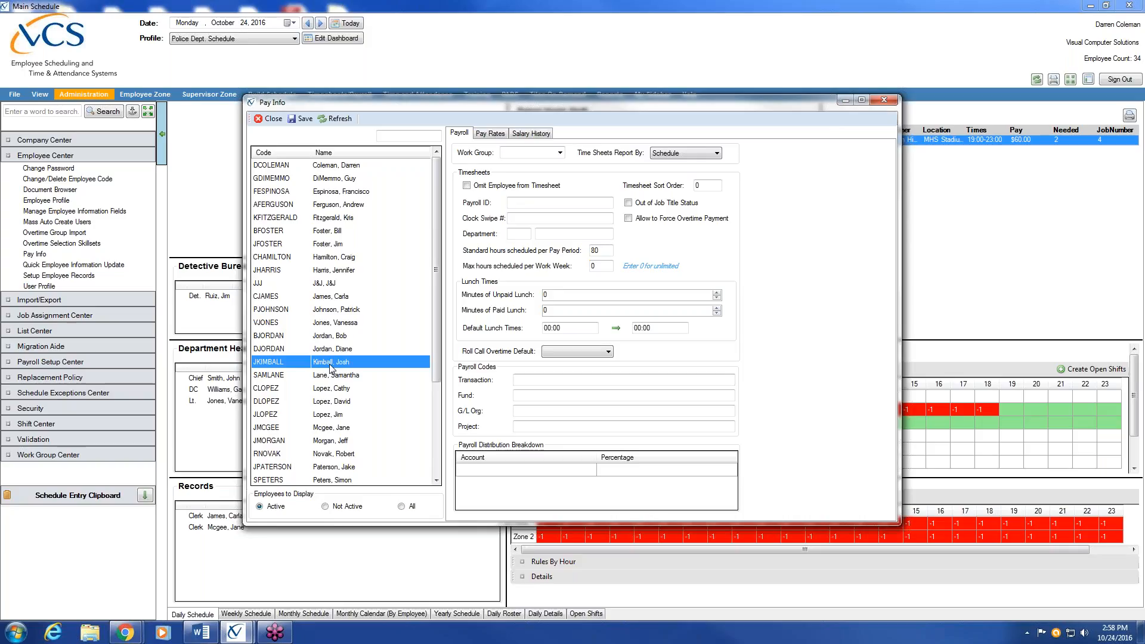
Enter payroll ID 10908 for the employee
{"action": "left_click", "coordinate": [528, 204]}
{"action": "type", "text": "10908"}
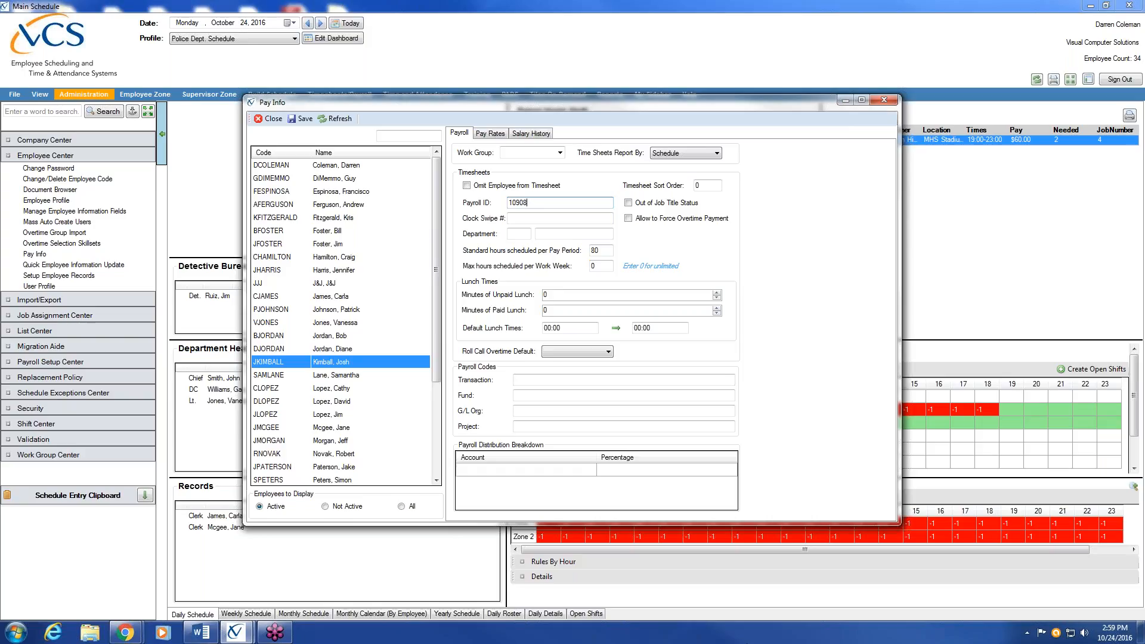
{"action": "left_click", "coordinate": [610, 250]}
Set Minutes of Unpaid Lunch to 60 and bring up the Pay Rates details
{"action": "key", "text": "BackSpace"}
{"action": "key", "text": "BackSpace"}
{"action": "type", "text": "60"}
{"action": "key", "text": "BackSpace"}
{"action": "key", "text": "BackSpace"}
{"action": "type", "text": "30"}
{"action": "key", "text": "BackSpace"}
{"action": "key", "text": "BackSpace"}
{"action": "type", "text": "60"}
{"action": "left_click", "coordinate": [599, 251]}
{"action": "left_click", "coordinate": [573, 295]}
{"action": "left_click", "coordinate": [494, 135]}
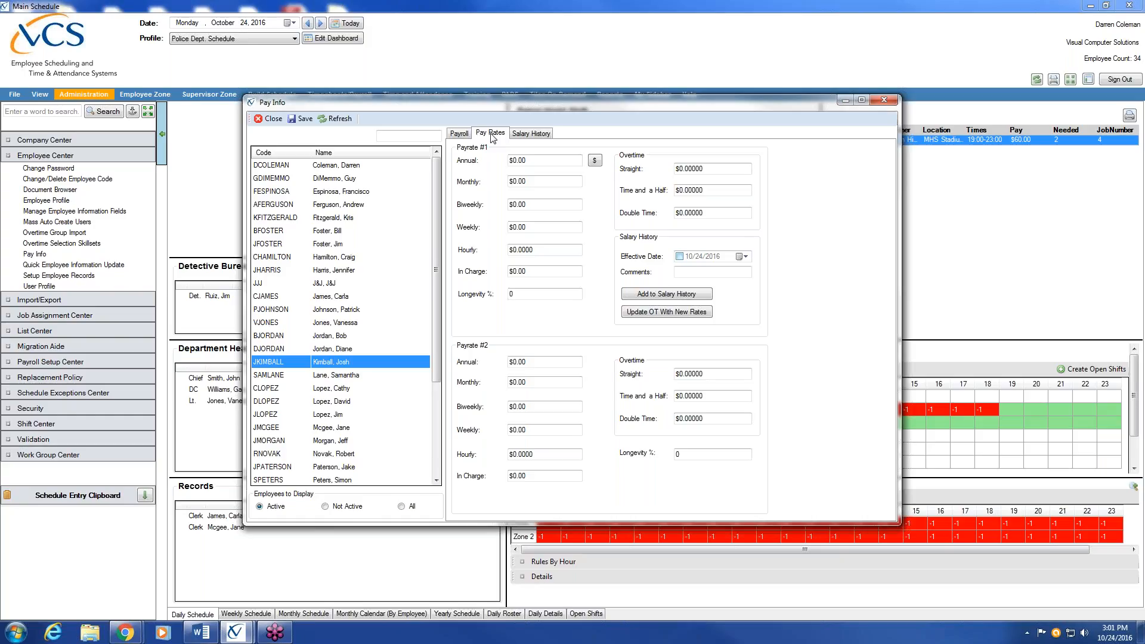
Enter $60,000 as the Payrate #1 annual amount, recalculating hourly to $28.8462
{"action": "left_click", "coordinate": [549, 161]}
{"action": "key", "text": "BackSpace"}
{"action": "key", "text": "BackSpace"}
{"action": "key", "text": "BackSpace"}
{"action": "key", "text": "BackSpace"}
{"action": "key", "text": "BackSpace"}
{"action": "type", "text": "600"}
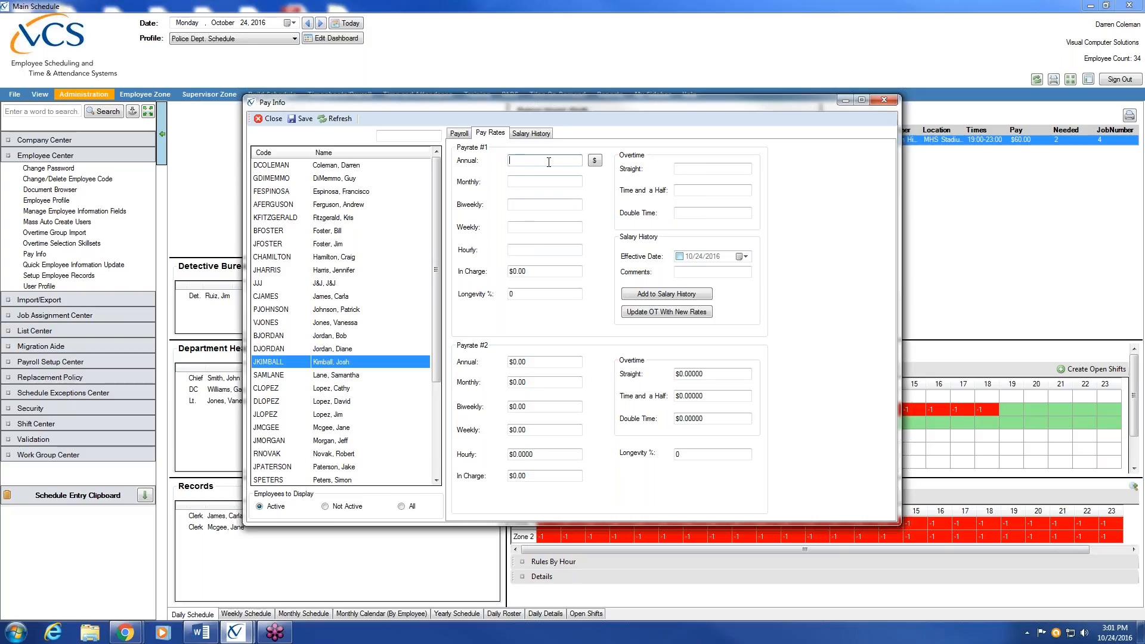
{"action": "type", "text": "00"}
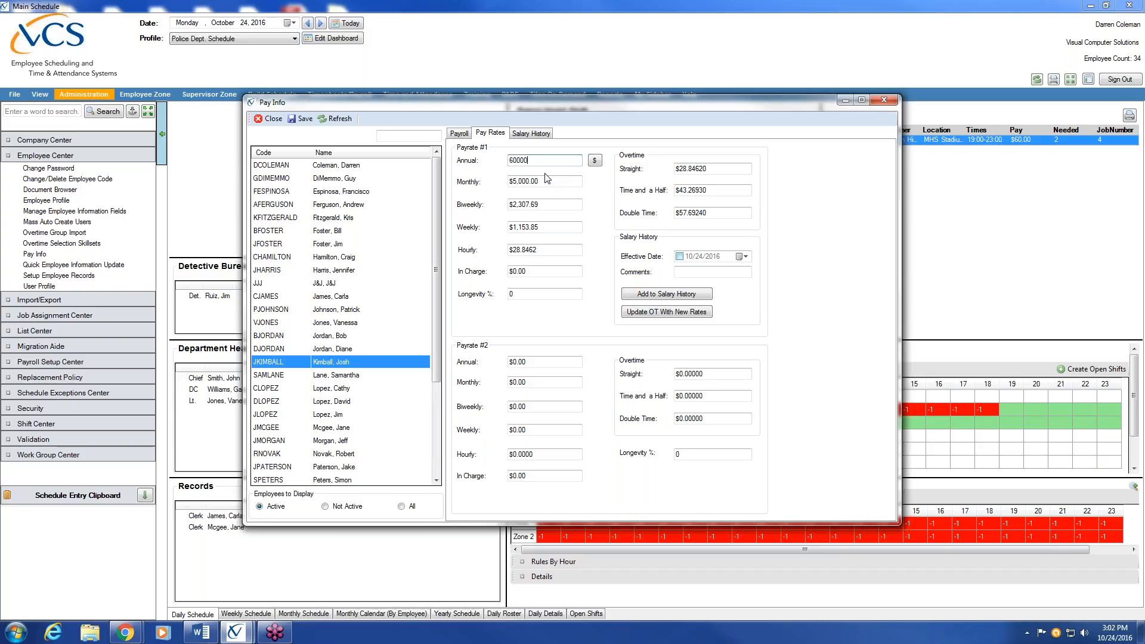
{"action": "key", "text": "Tab"}
{"action": "key", "text": "Tab"}
{"action": "key", "text": "Tab"}
{"action": "left_click", "coordinate": [553, 205]}
{"action": "left_click", "coordinate": [550, 250]}
Add the $60,000 rate to salary history effective 10/24/2016 and view the entry
{"action": "left_click", "coordinate": [742, 257]}
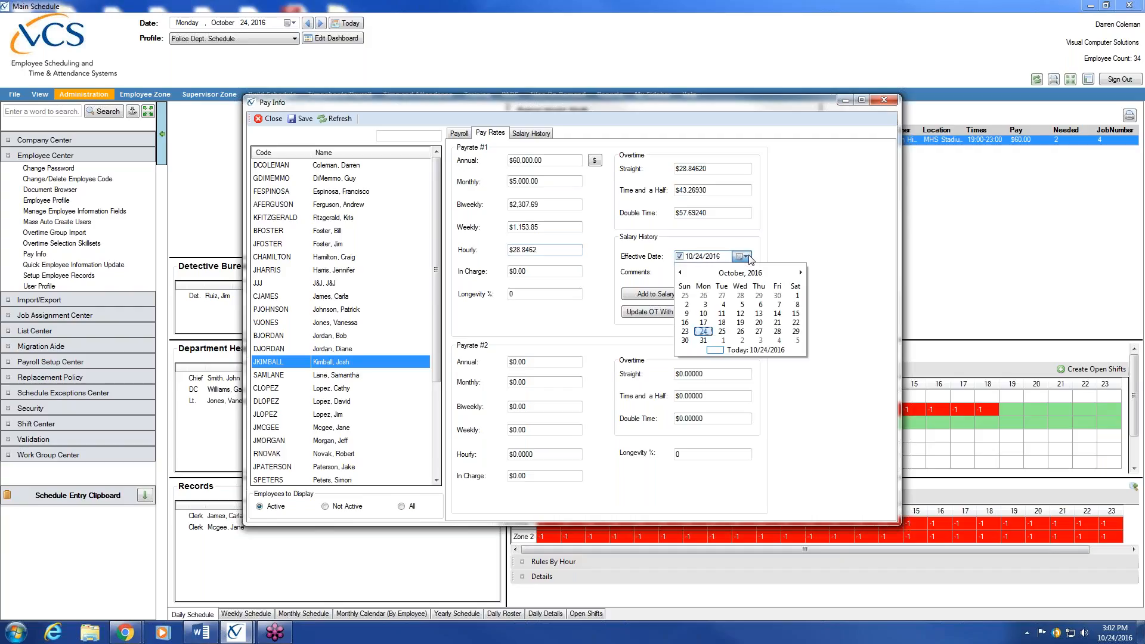
{"action": "left_click", "coordinate": [707, 334]}
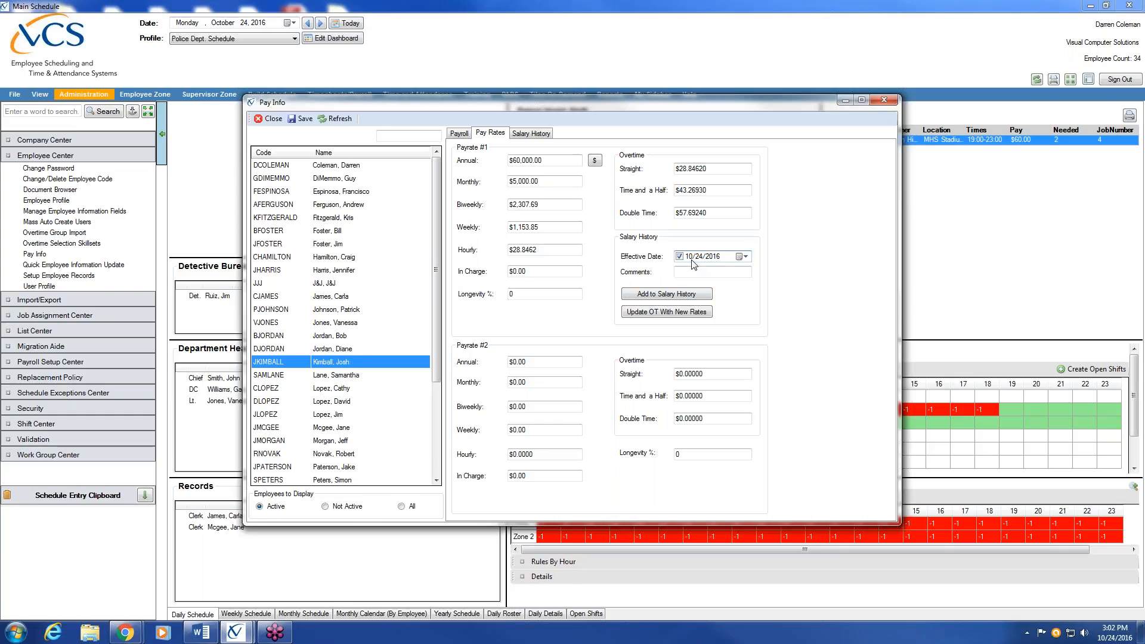
{"action": "left_click", "coordinate": [683, 297]}
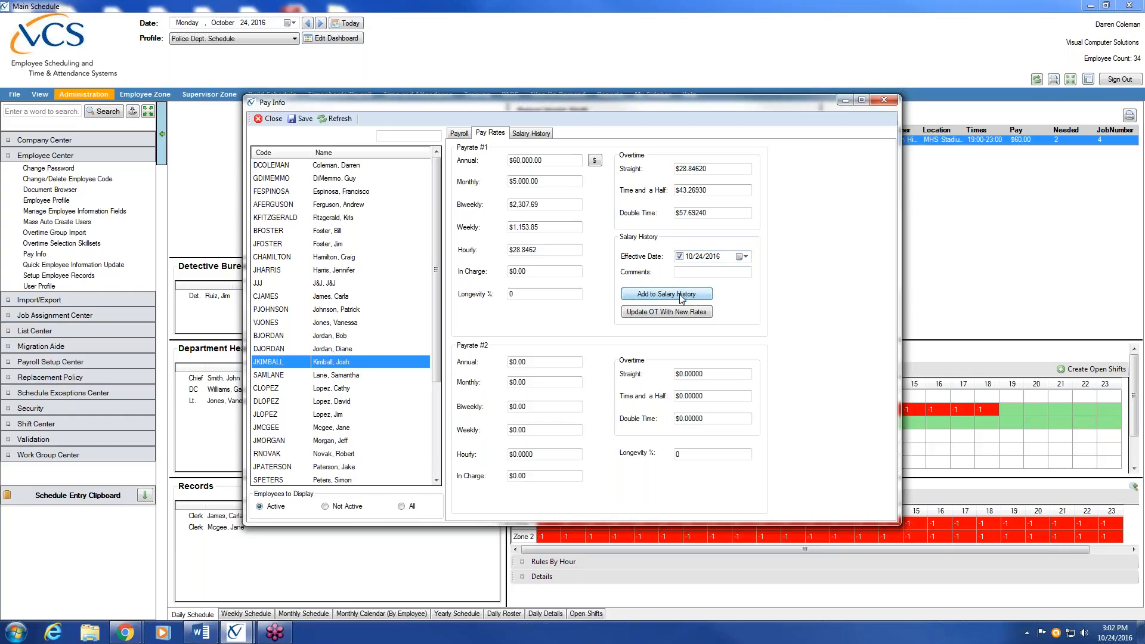
{"action": "left_click", "coordinate": [544, 134]}
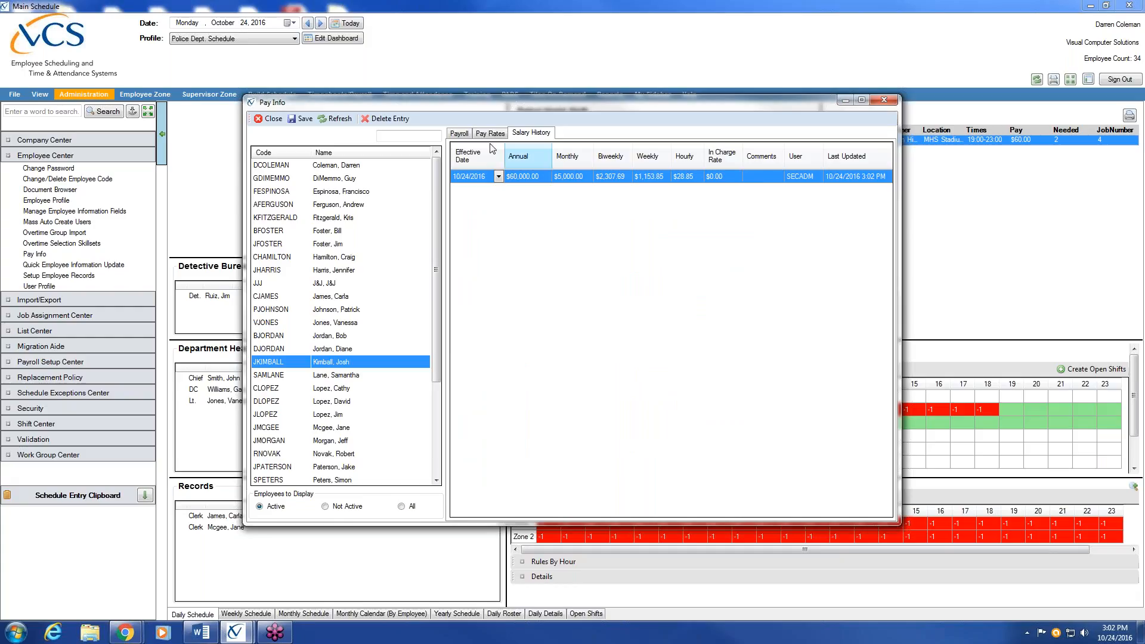
Review the Payroll and Pay Rates details, then close the Pay Info window
{"action": "left_click", "coordinate": [459, 136]}
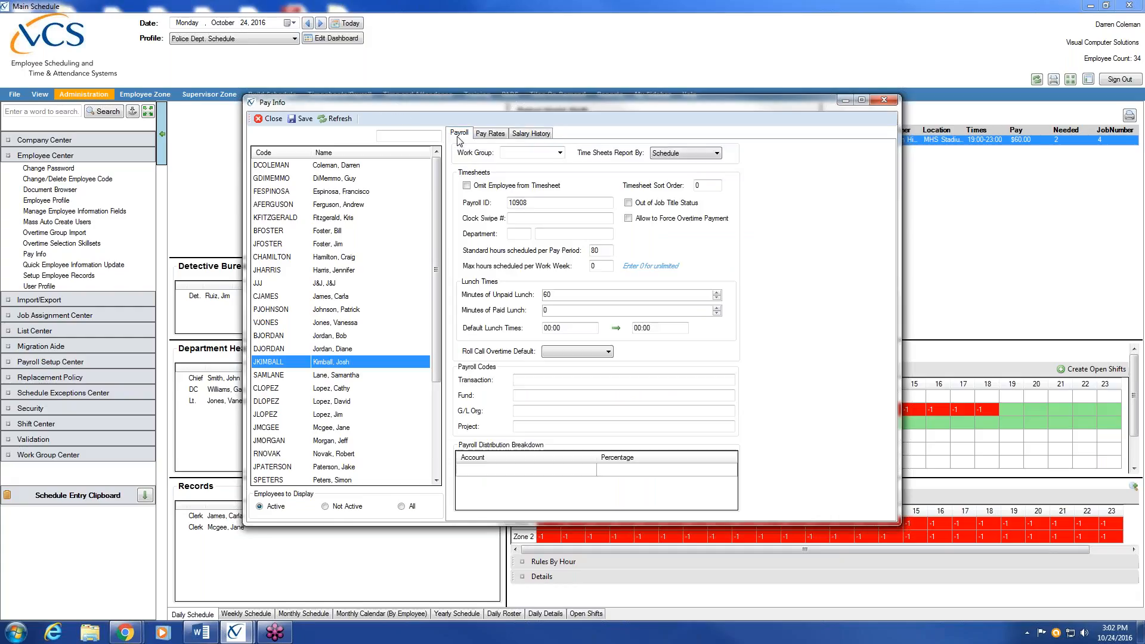
{"action": "left_click", "coordinate": [489, 134]}
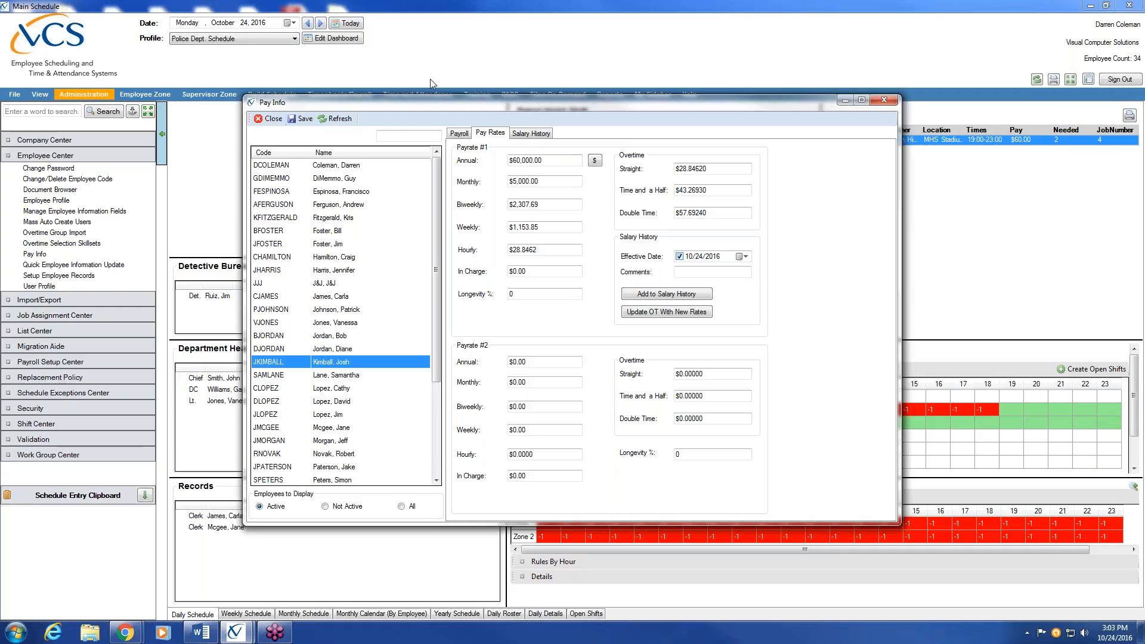
{"action": "left_click", "coordinate": [885, 100]}
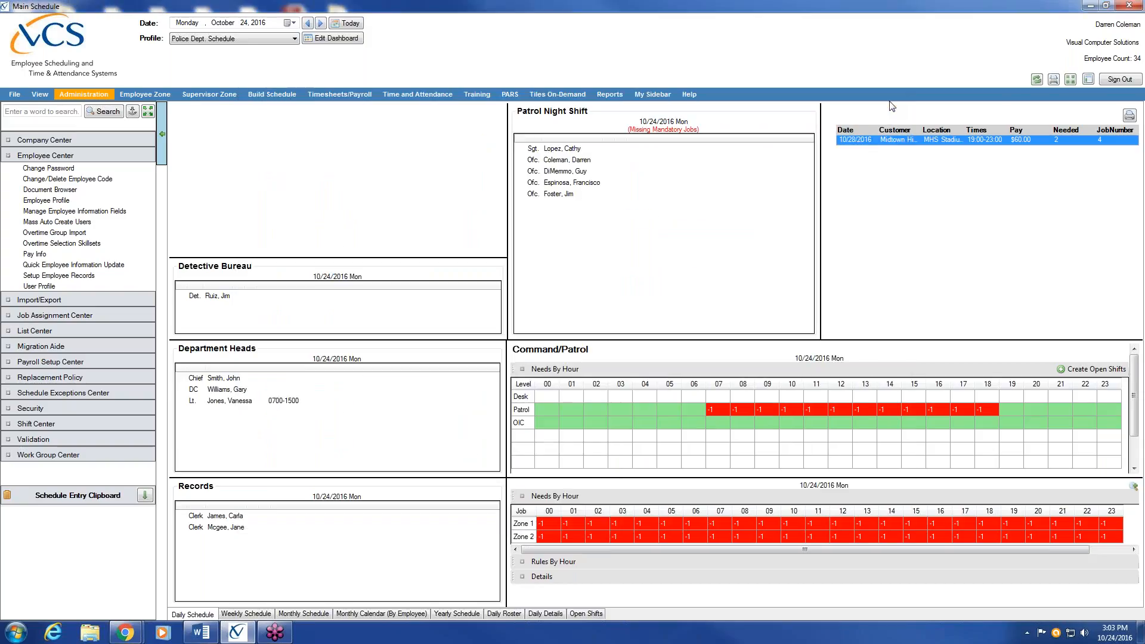